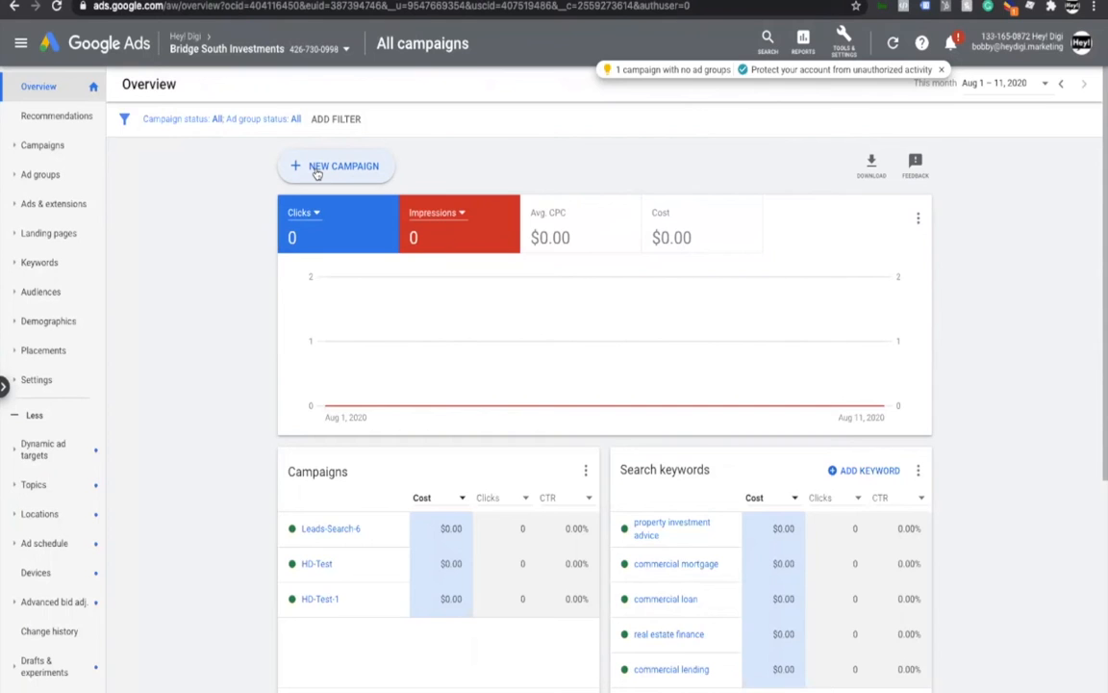
click(317, 169)
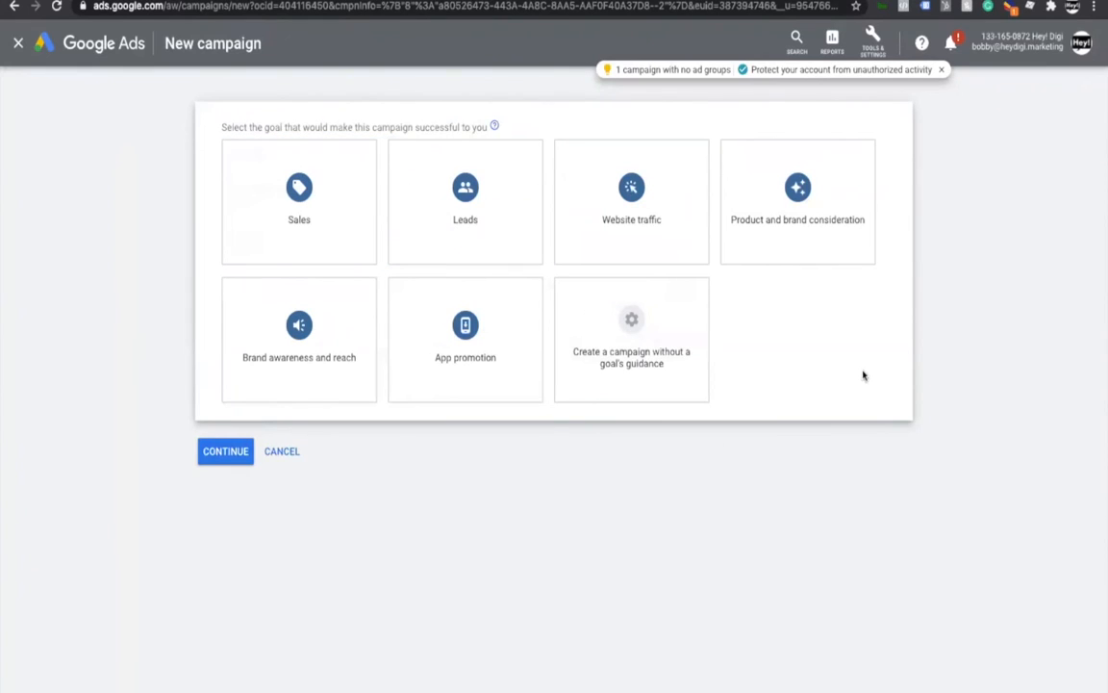
click(664, 221)
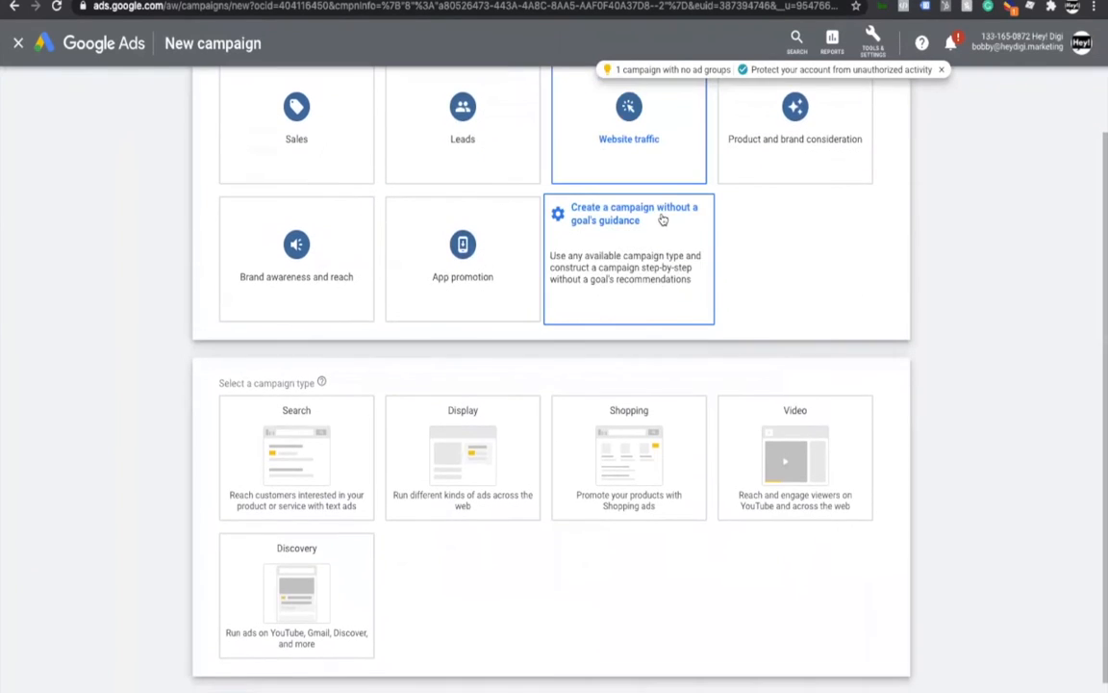
click(332, 468)
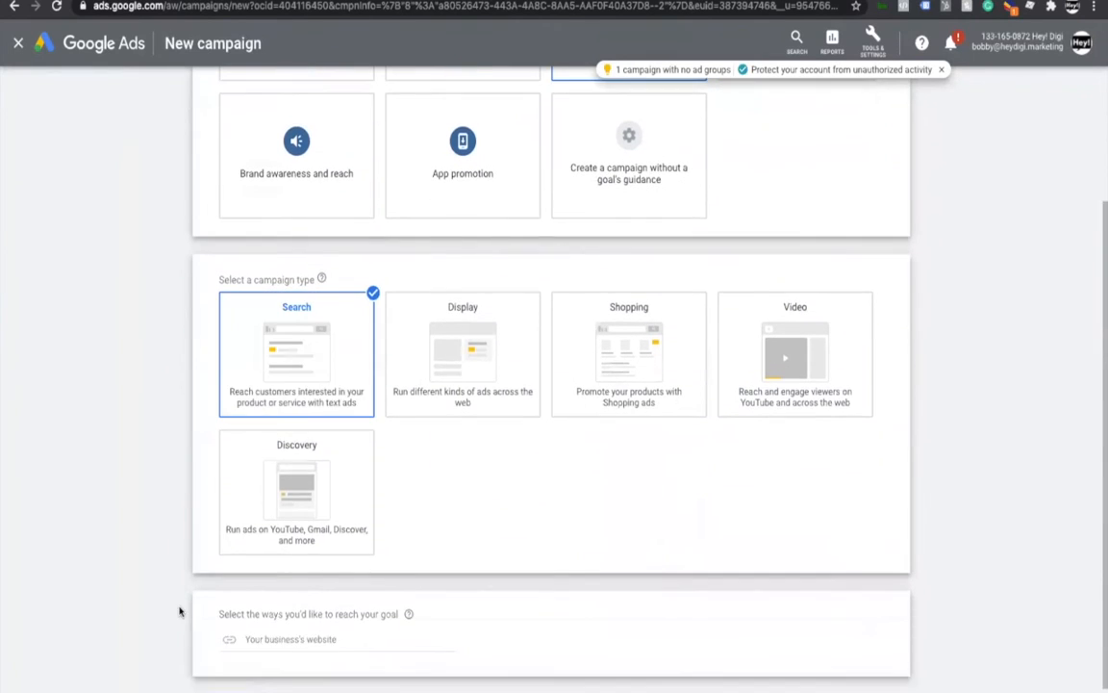
click(281, 582)
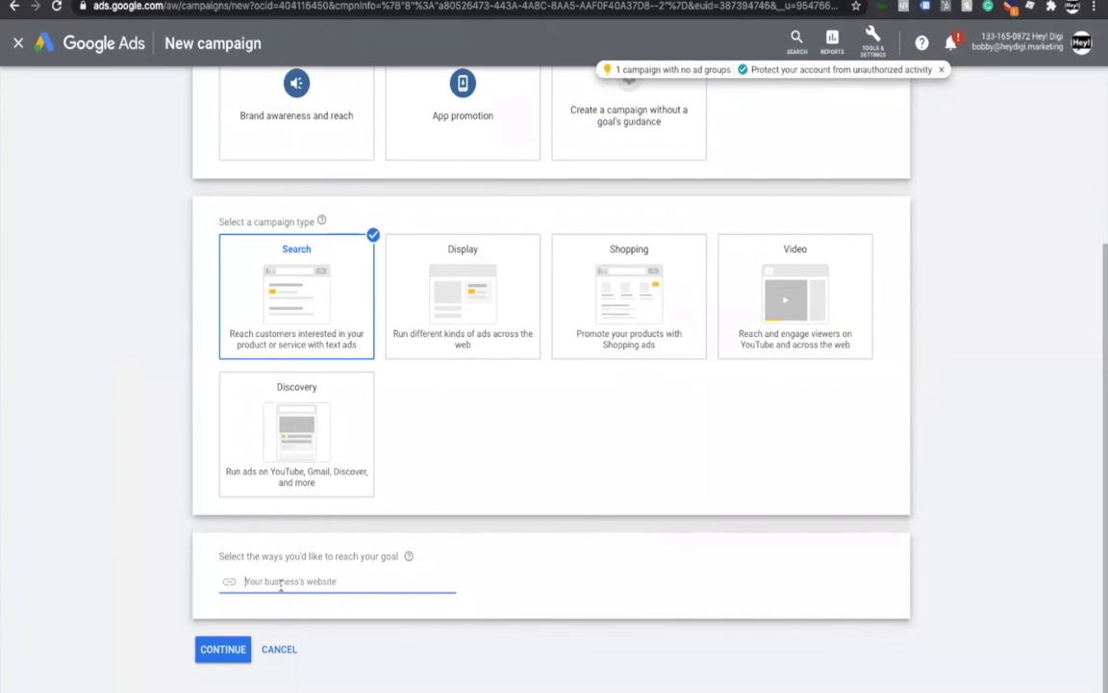
text(www.bridge)
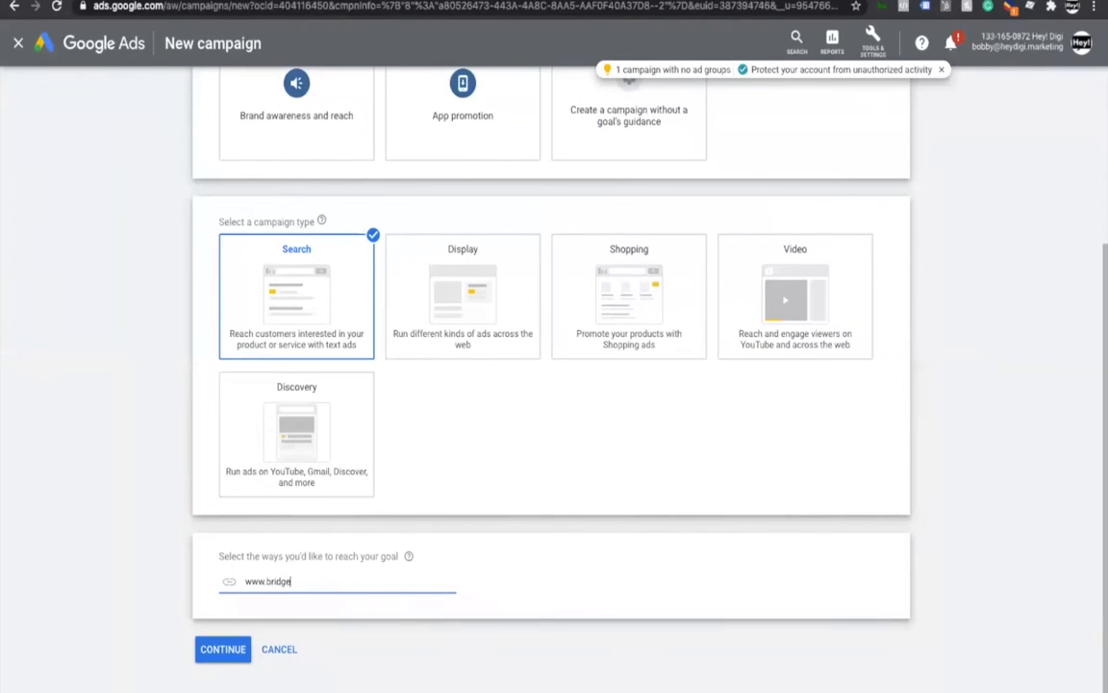
text(southinvestments.com)
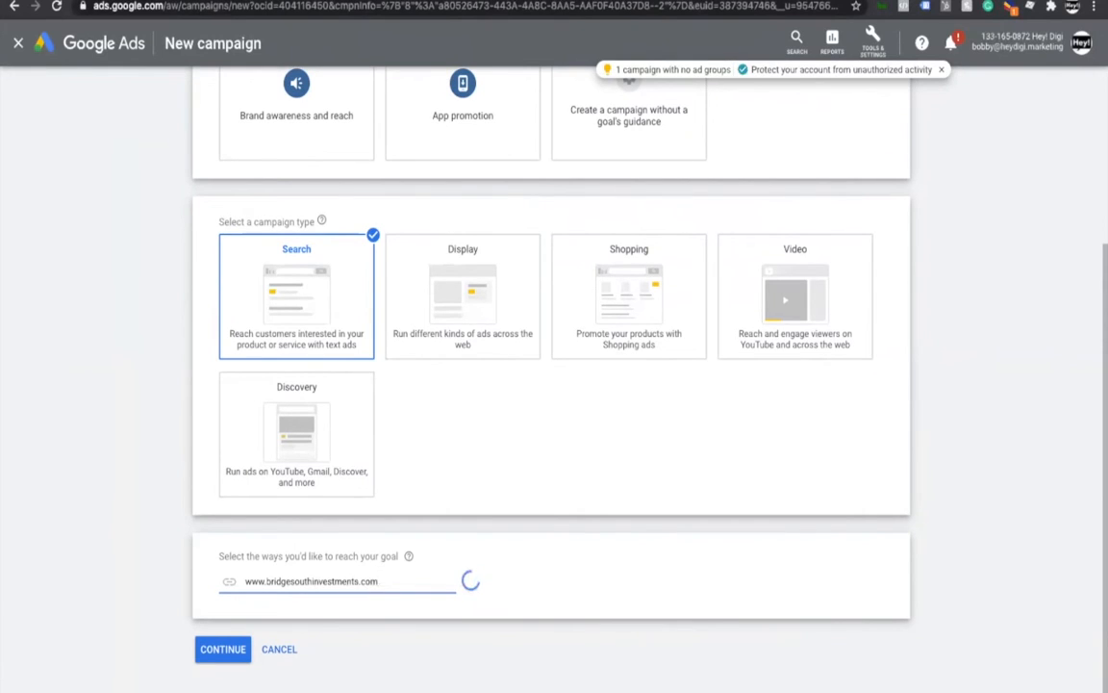
click(219, 650)
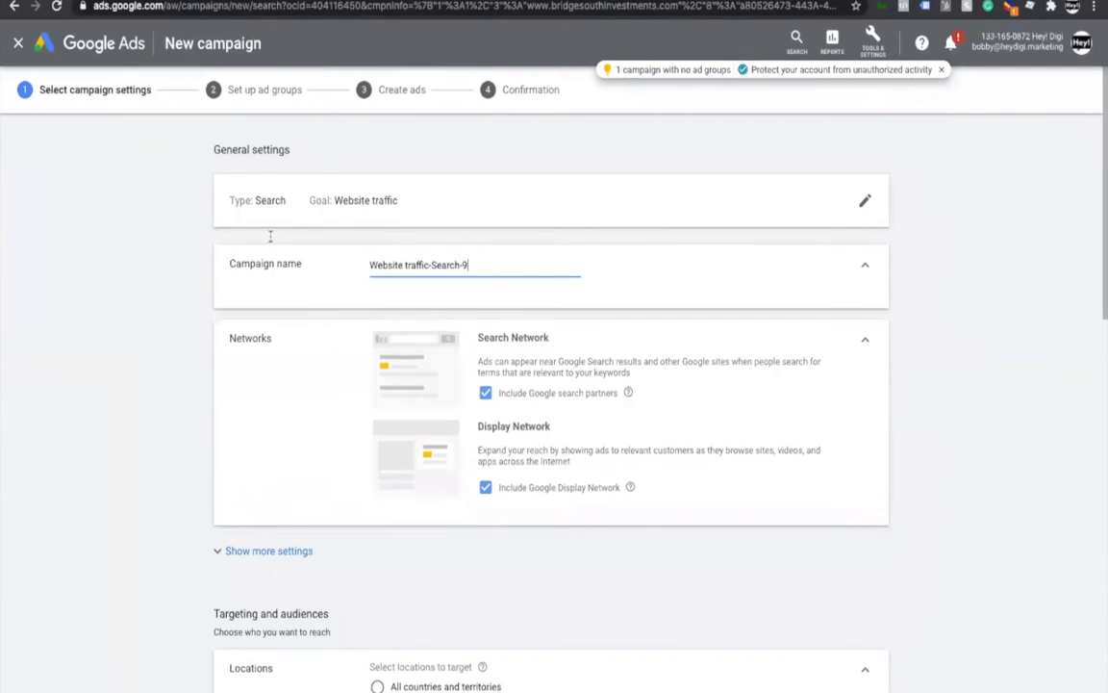
- Name the campaign HD-Test2 and exclude Google search partners and the Google Display Network
drag(472, 265, 349, 266)
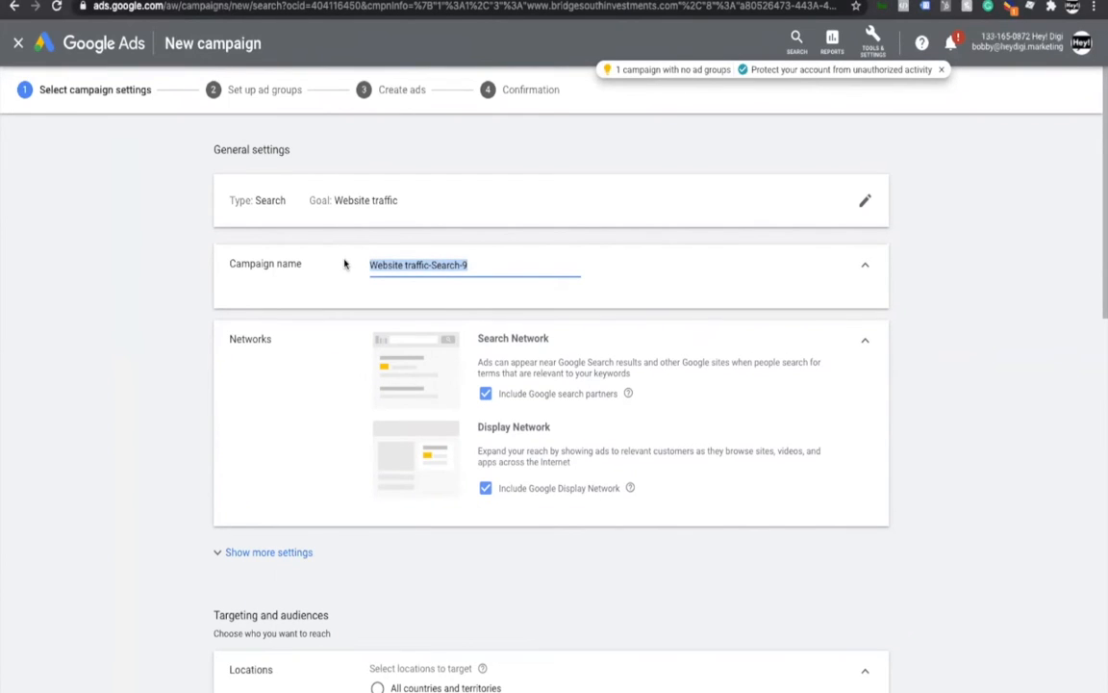
text(HD-Test2)
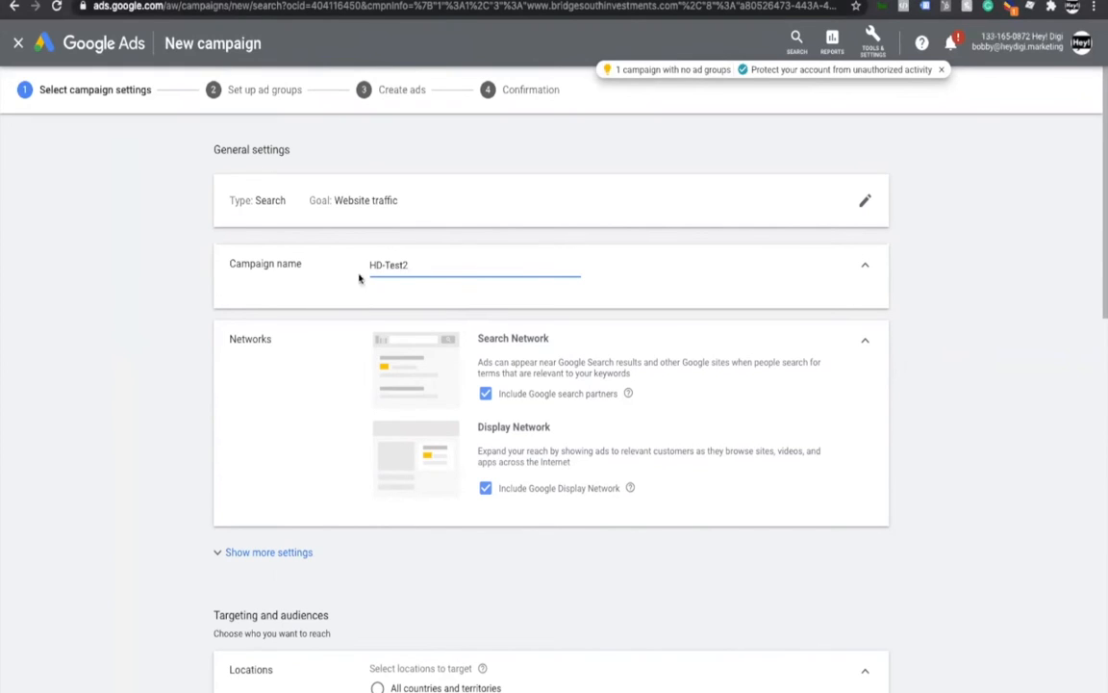
click(486, 394)
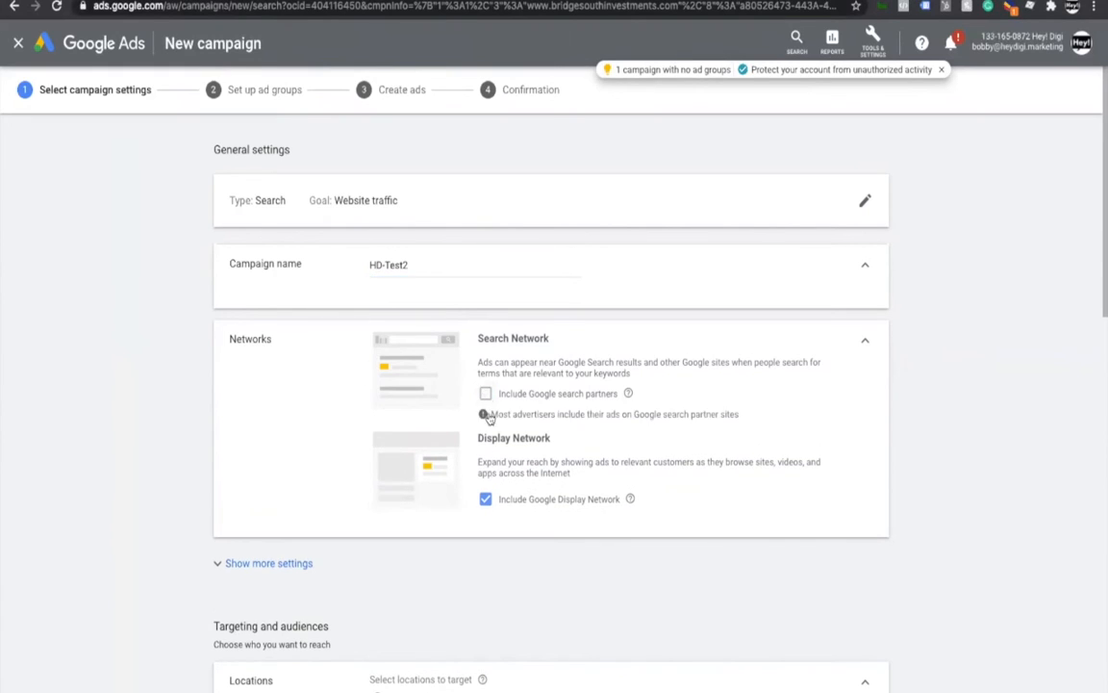
click(484, 498)
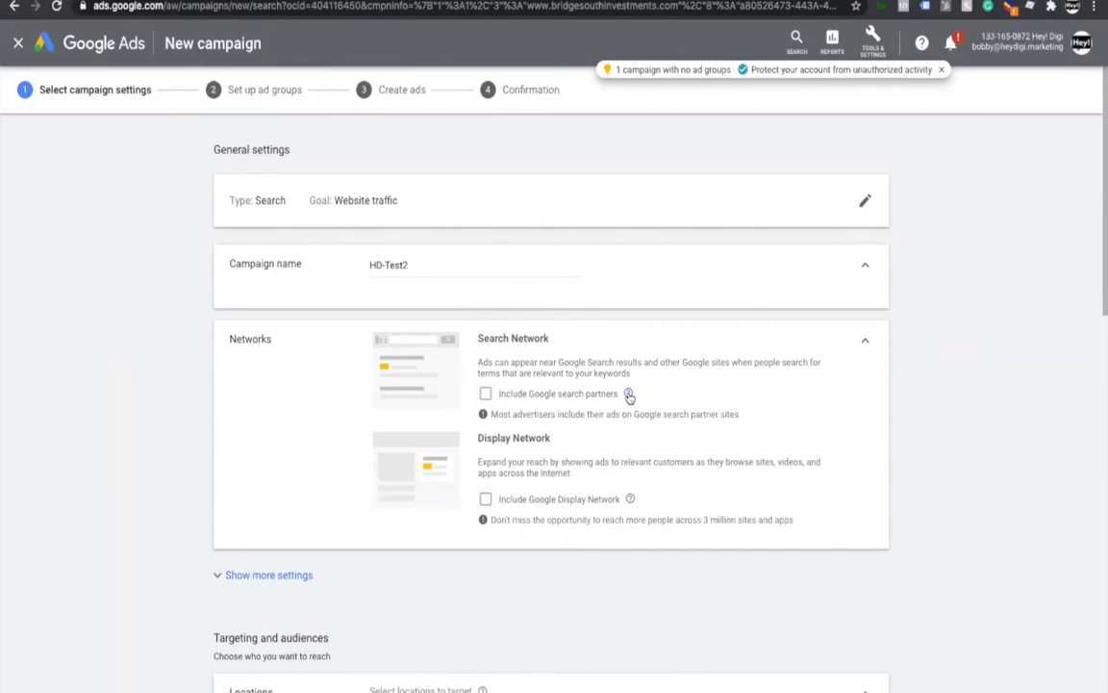
mouse_move(630, 397)
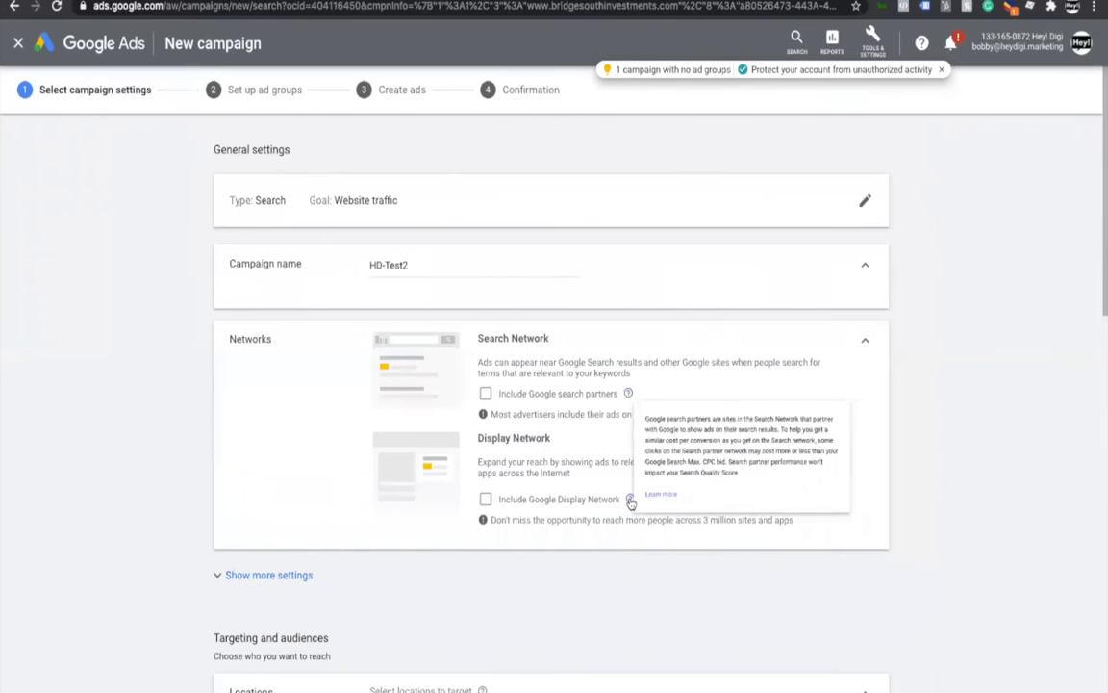
mouse_move(631, 501)
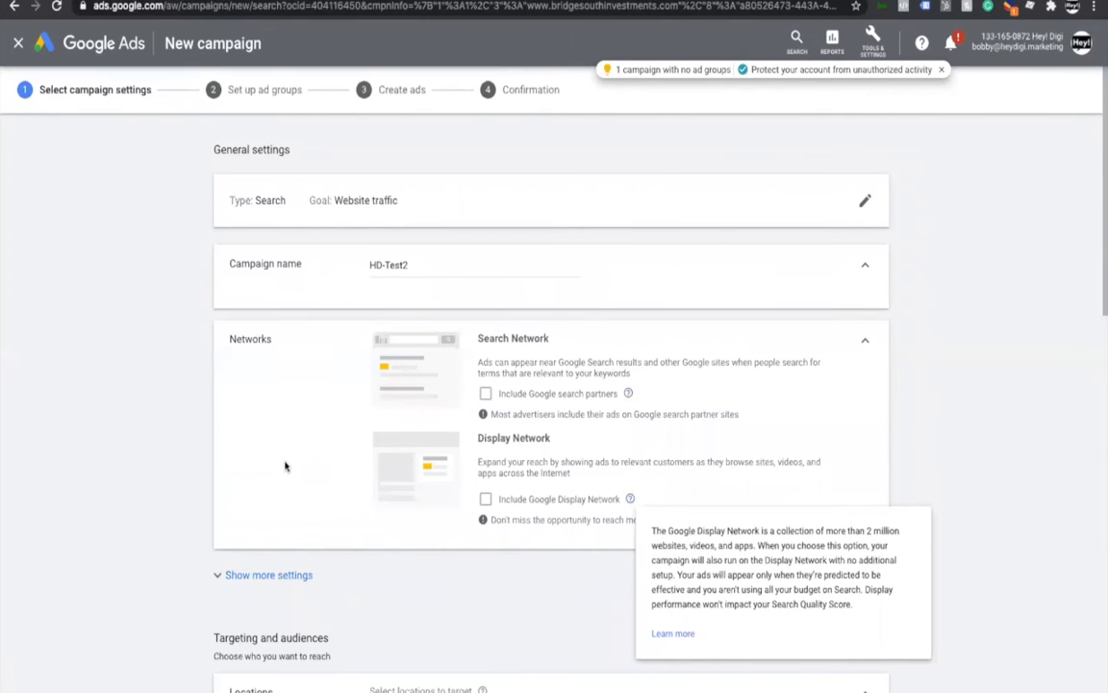
- Target only the city of Nashville, Tennessee, United States as the campaign's location
scroll(371, 463, down, 4)
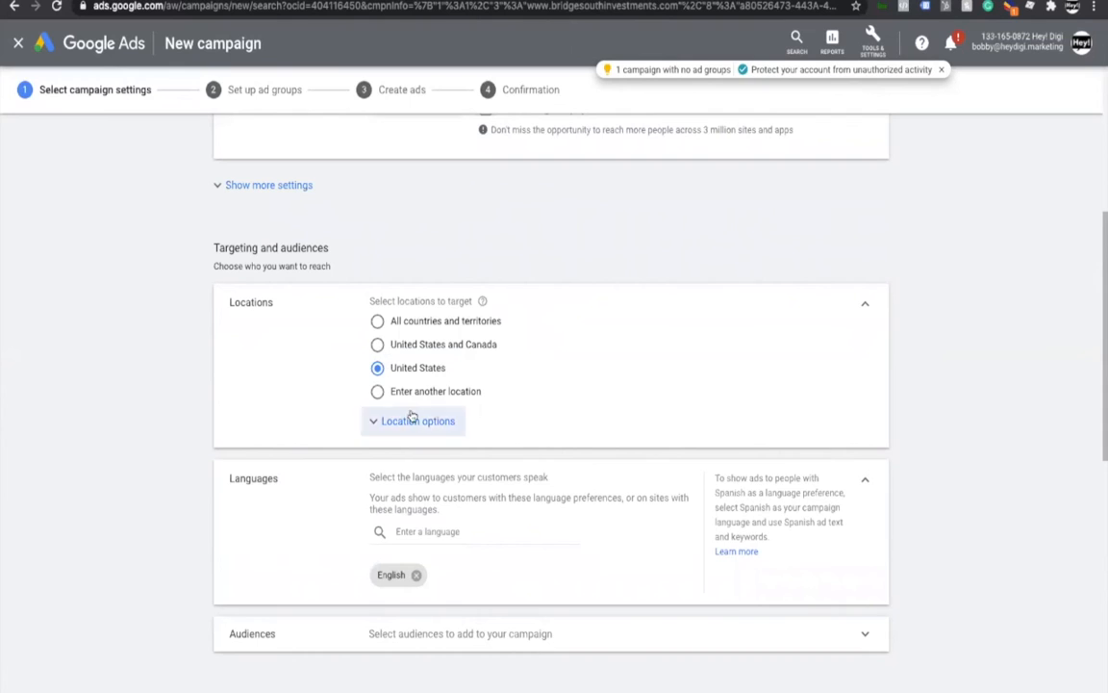
click(377, 392)
click(419, 433)
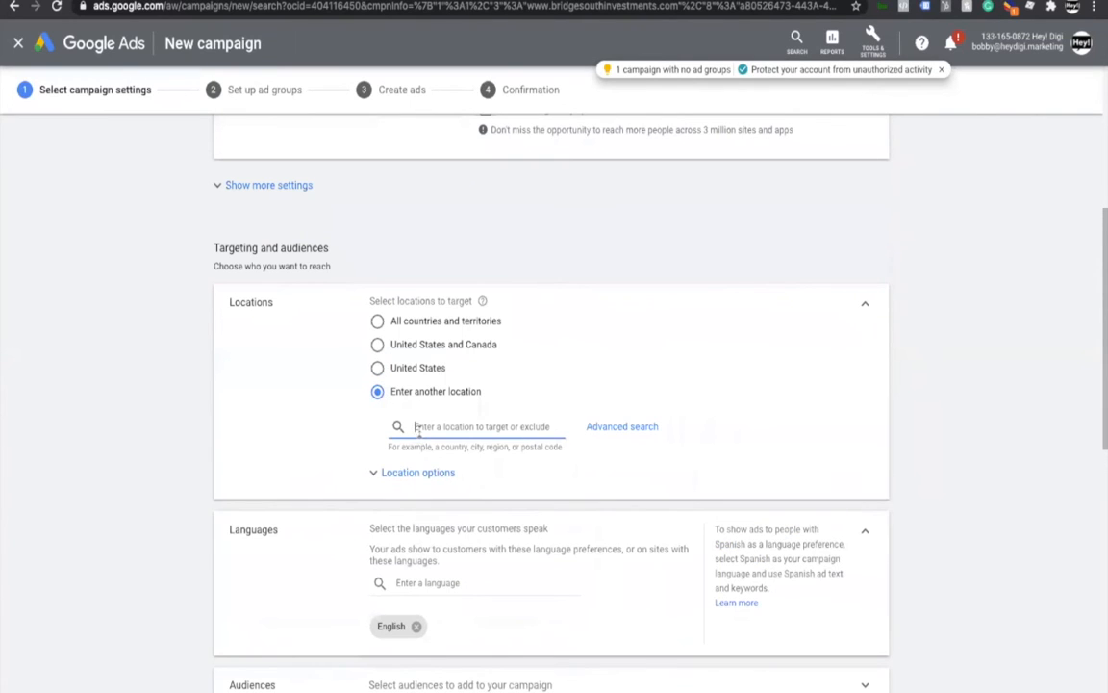
text(Nashvil)
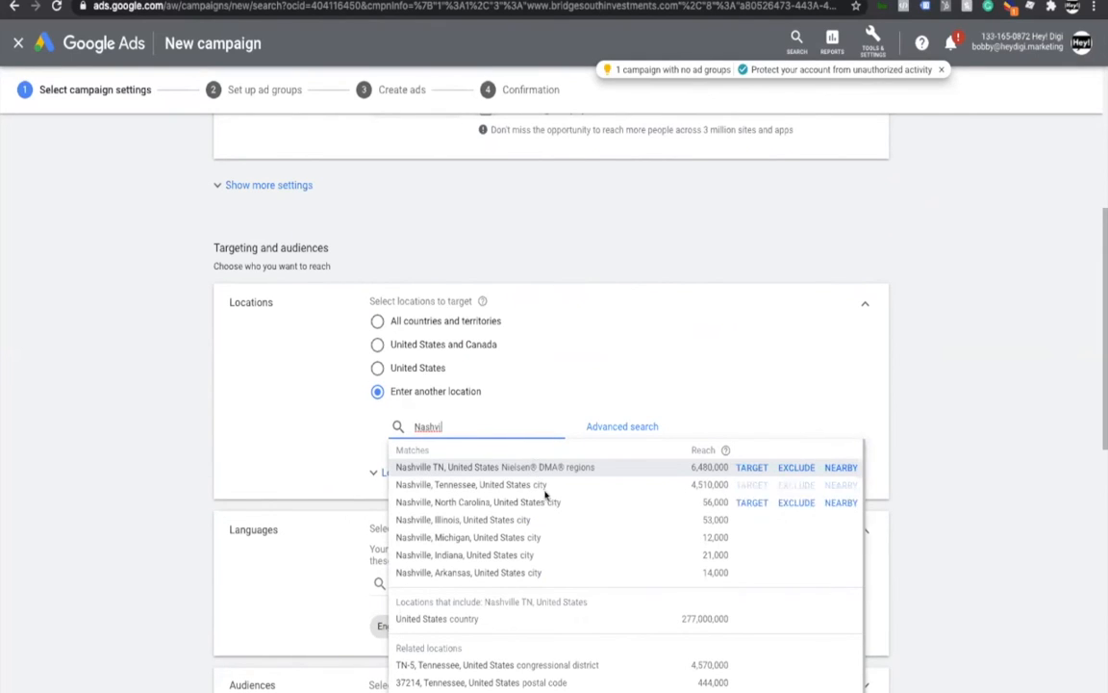
click(507, 483)
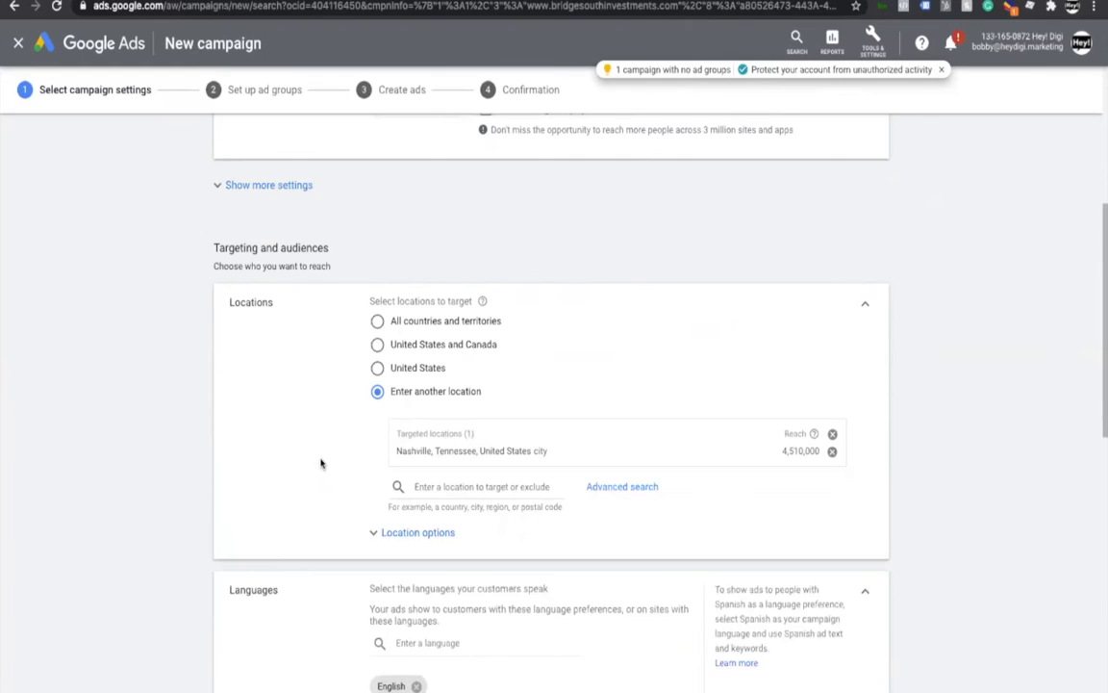
- Set the campaign's average daily budget to $25.00
scroll(309, 469, down, 1)
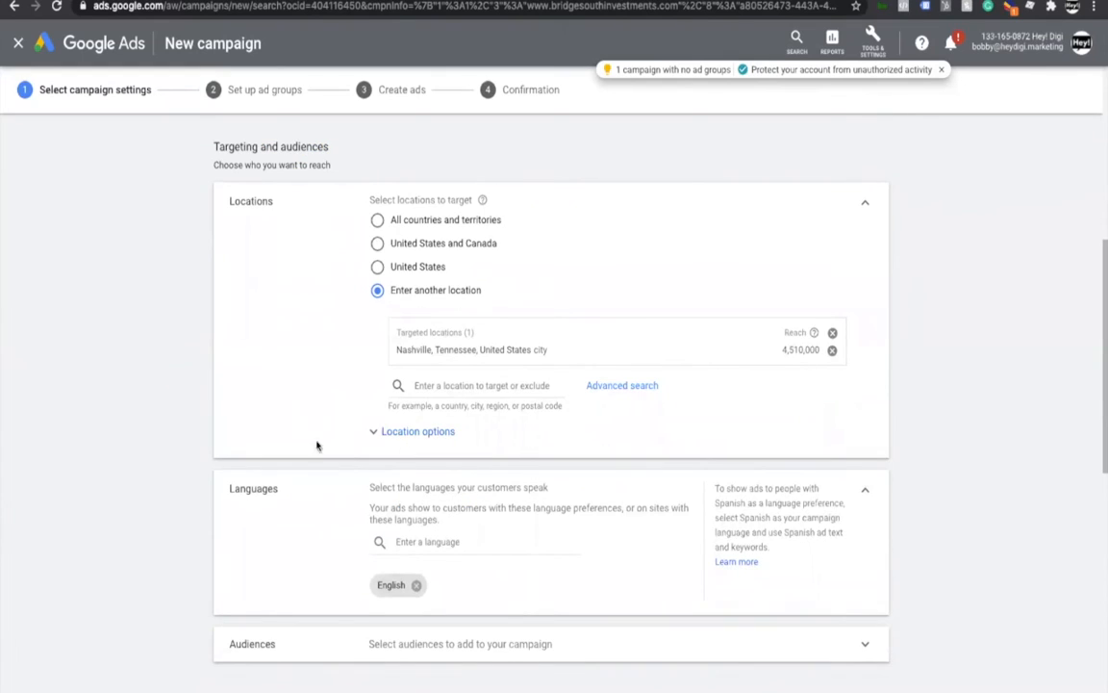
scroll(317, 447, down, 1)
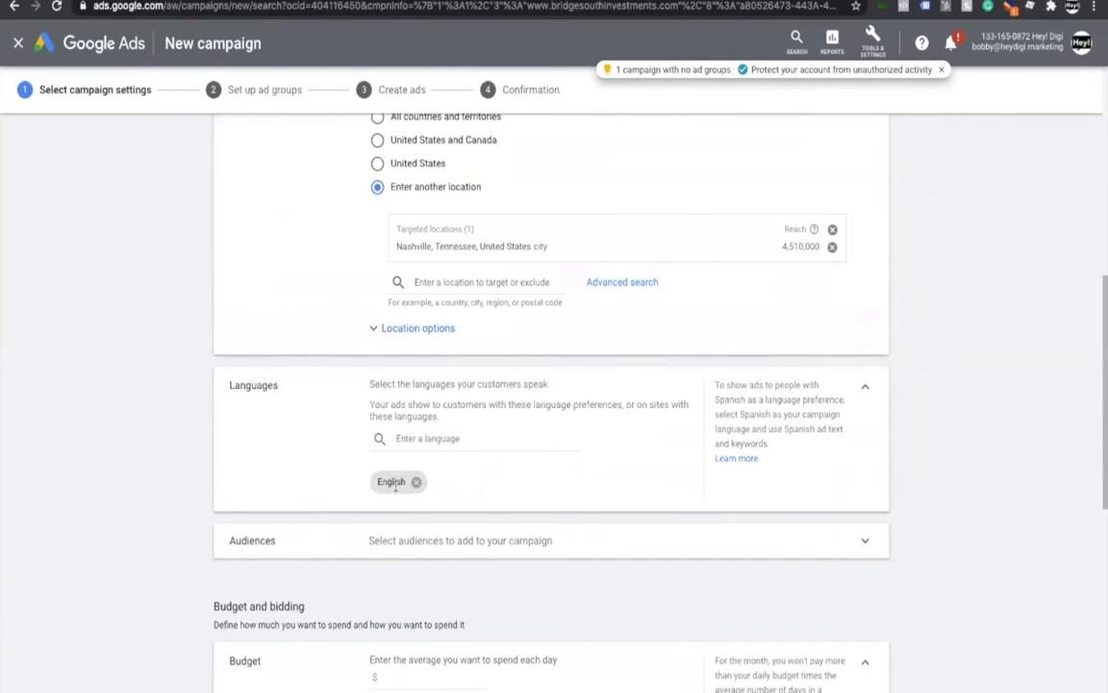
scroll(347, 551, down, 1)
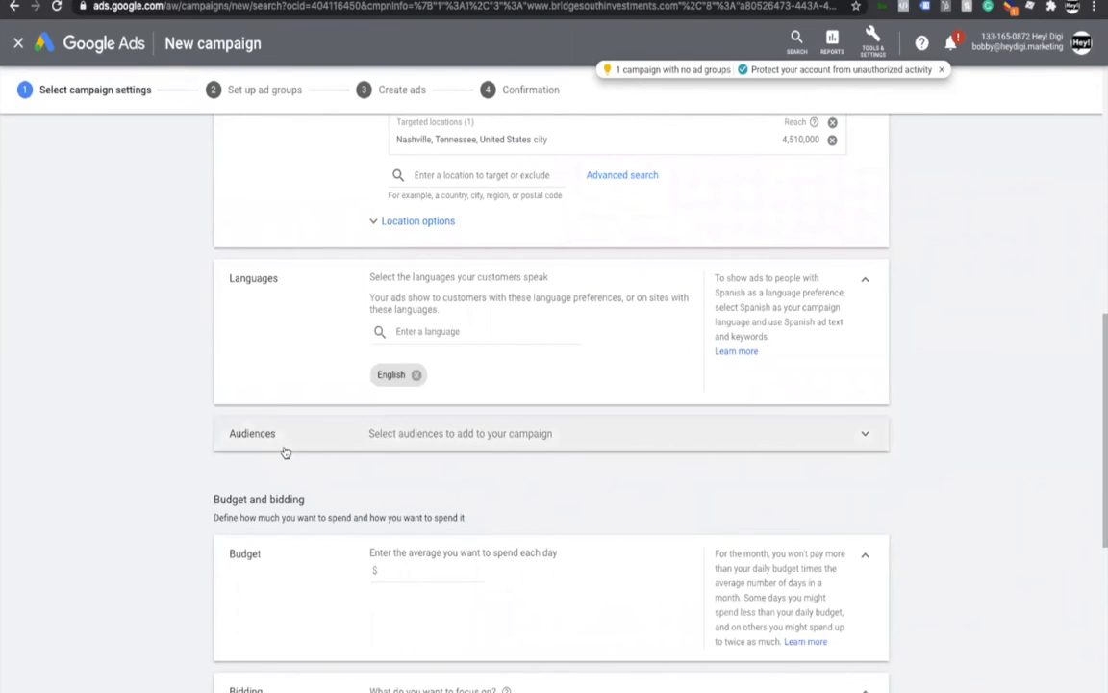
scroll(279, 470, down, 1)
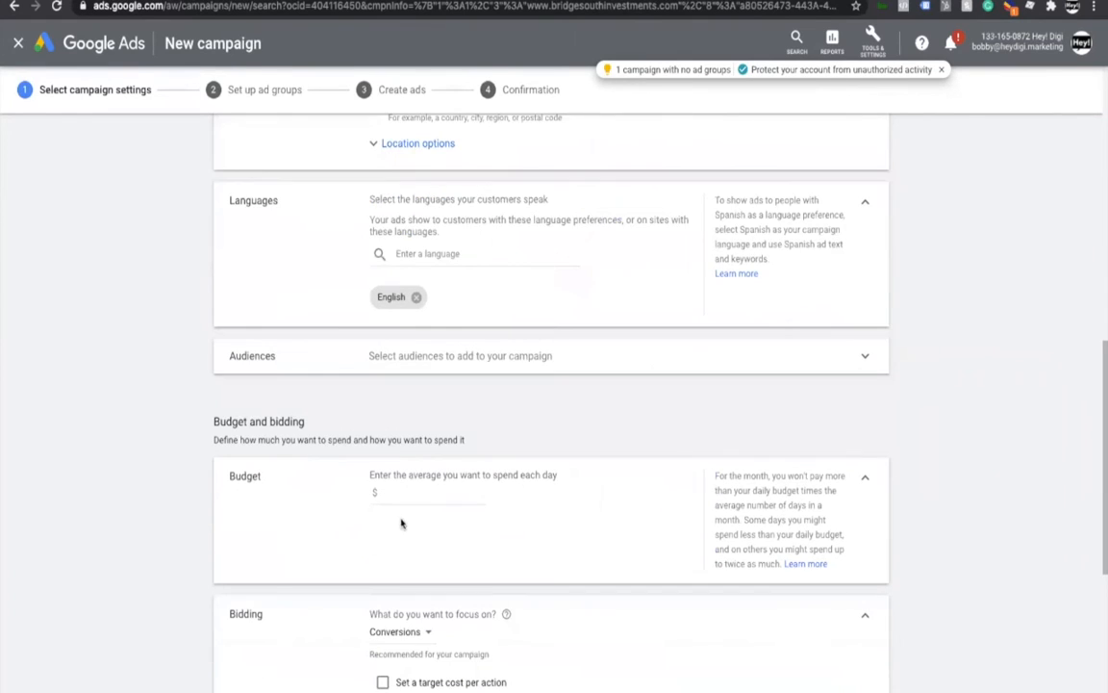
click(393, 492)
text(25.00)
click(327, 555)
- Choose Conversions as the bidding focus of the campaign
scroll(308, 630, down, 2)
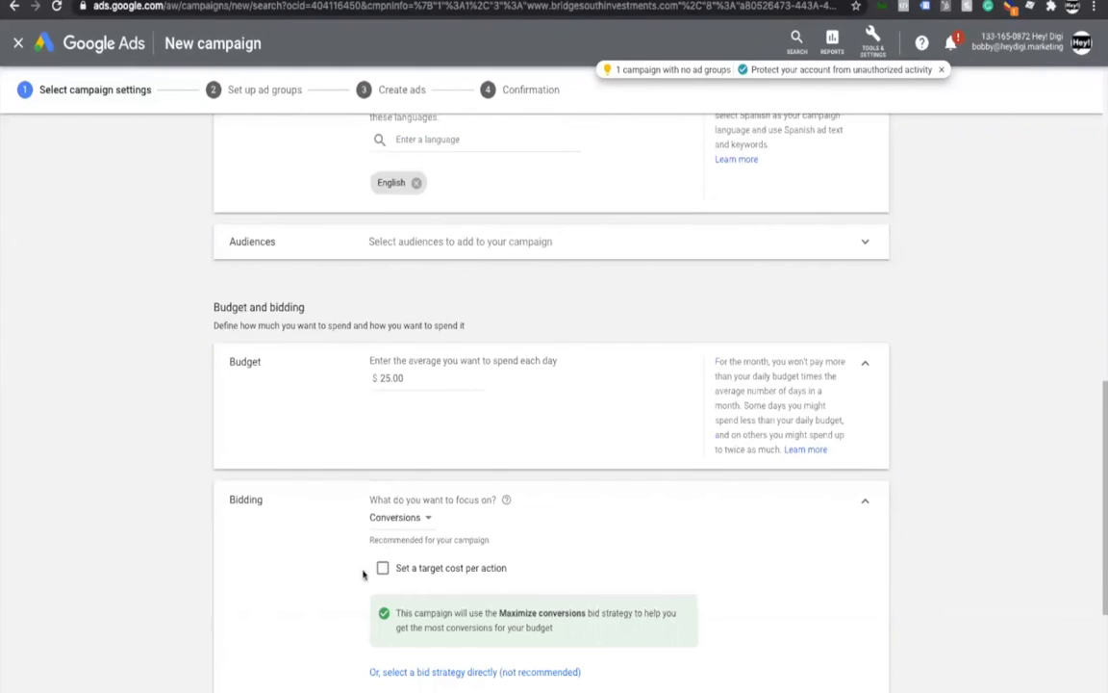
click(429, 521)
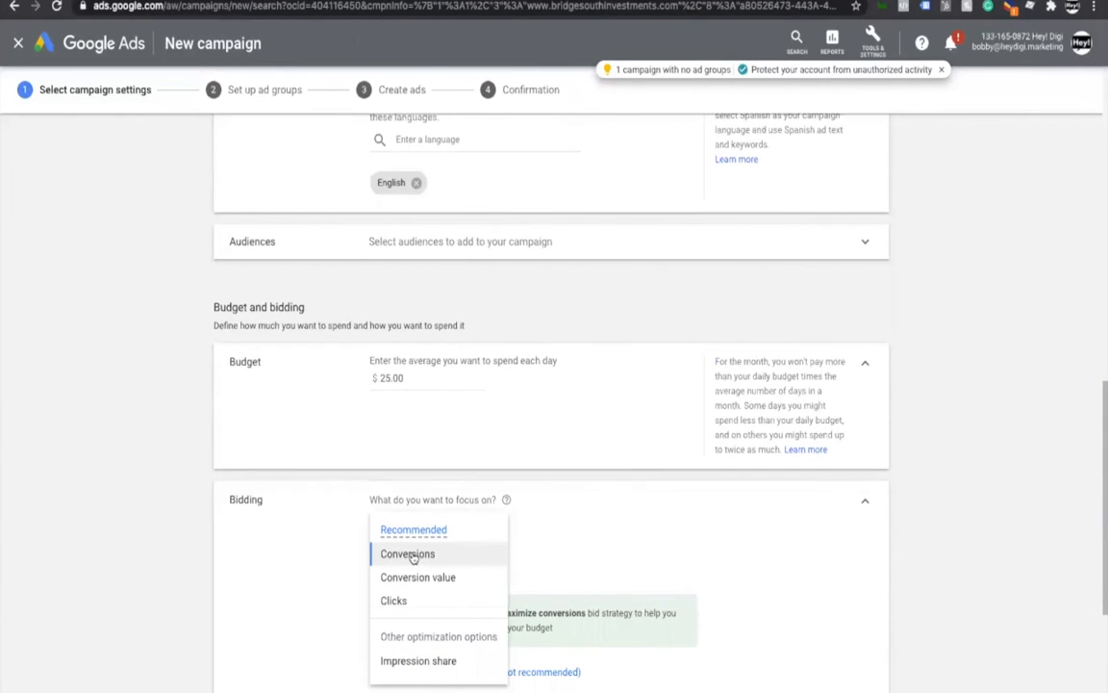
click(411, 556)
- Add the sitelink extensions Conference Room, Contact Bridge South with the "Drop Us A Line" text, the first Services entry and Testimonials
scroll(321, 568, down, 5)
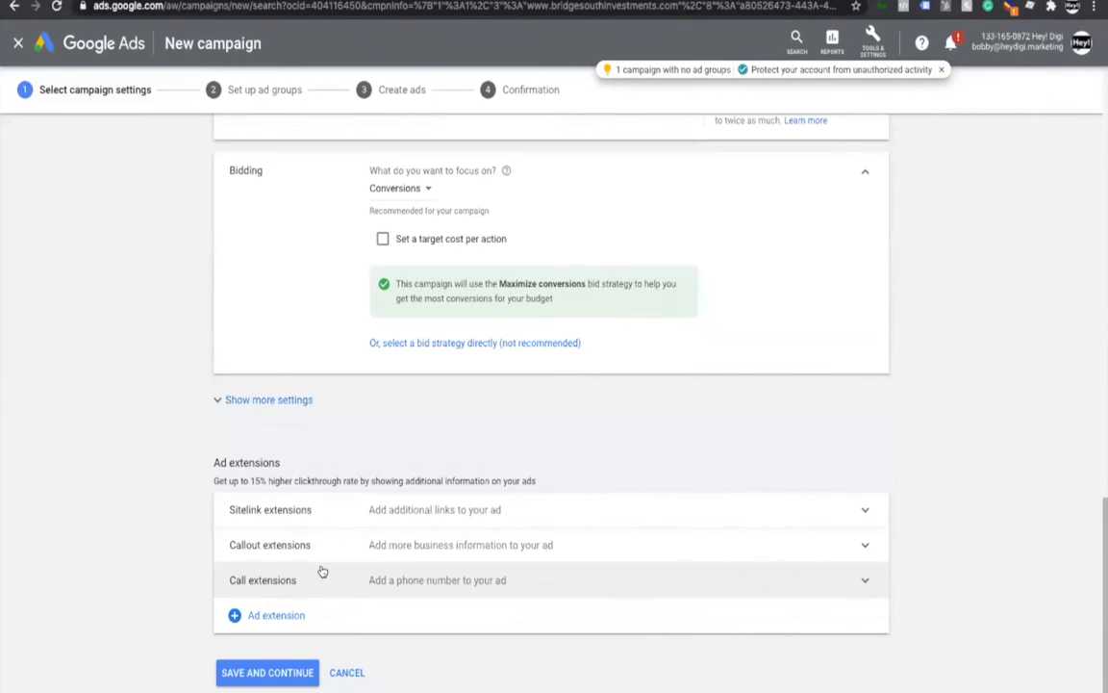
click(564, 514)
scroll(342, 601, down, 4)
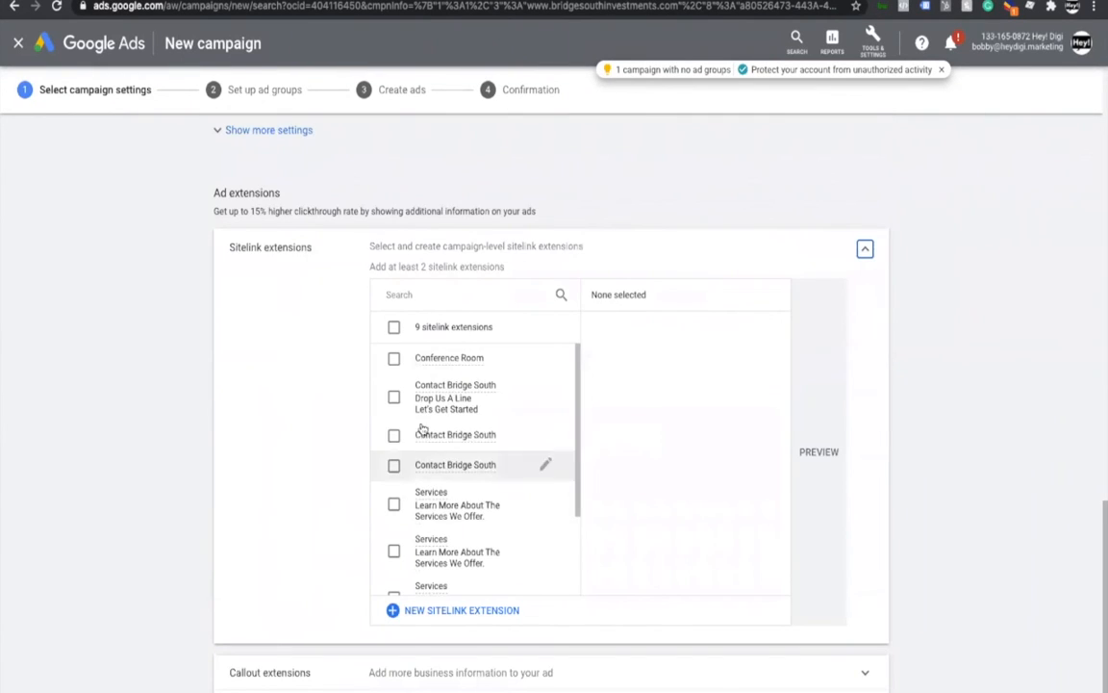
click(394, 359)
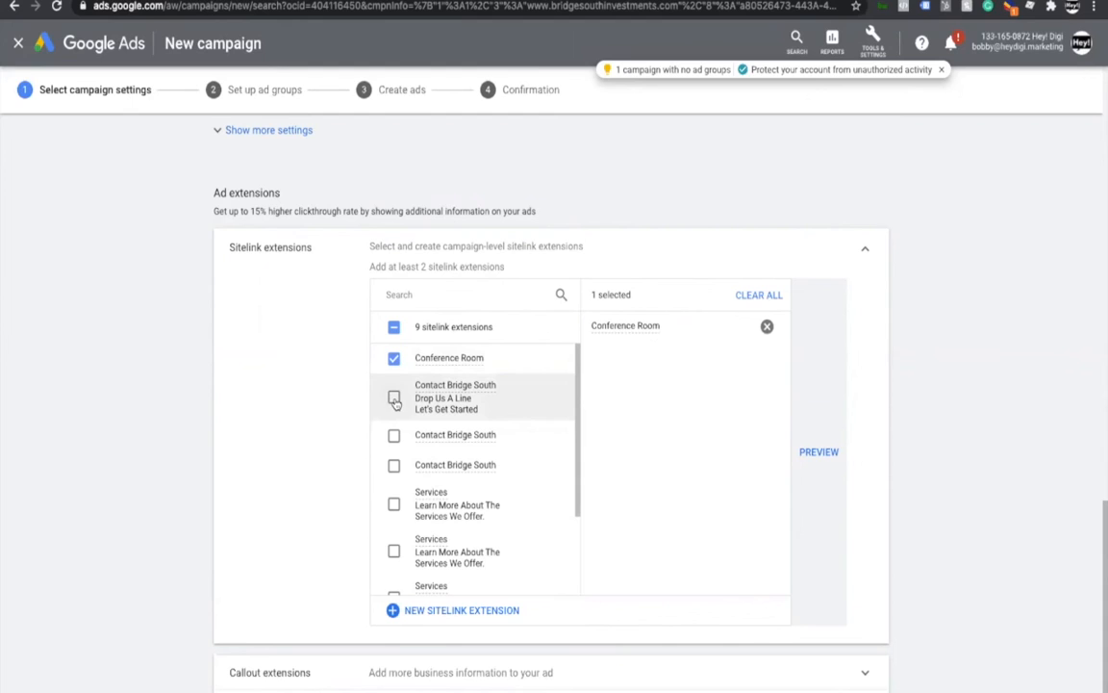
click(394, 398)
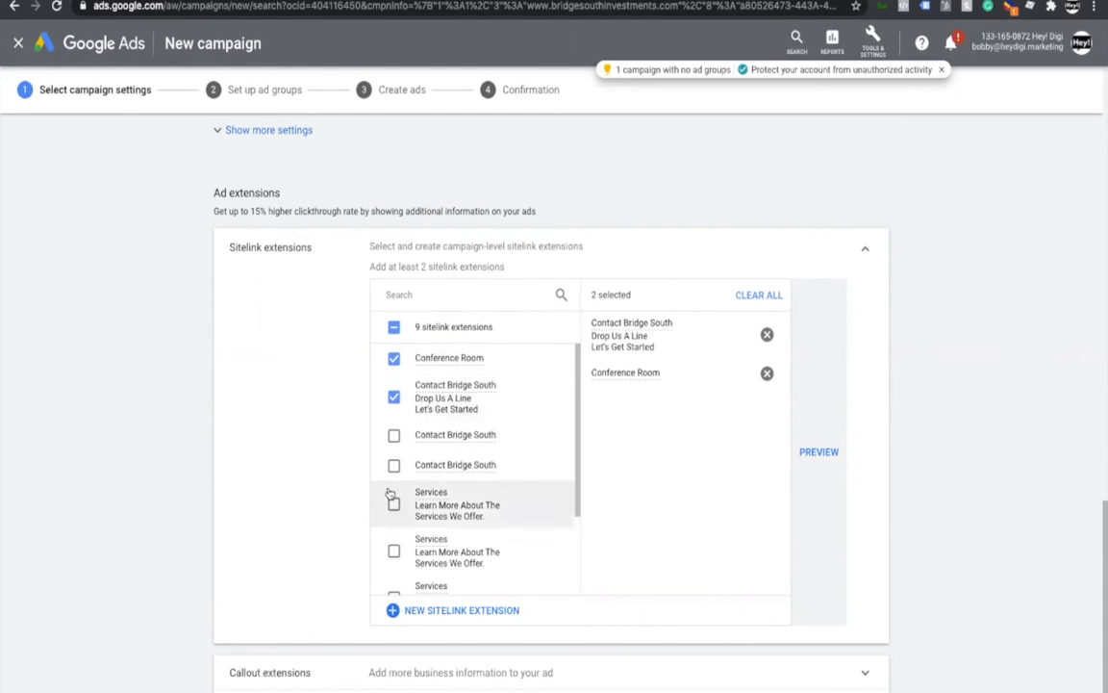
scroll(393, 481, down, 1)
click(394, 481)
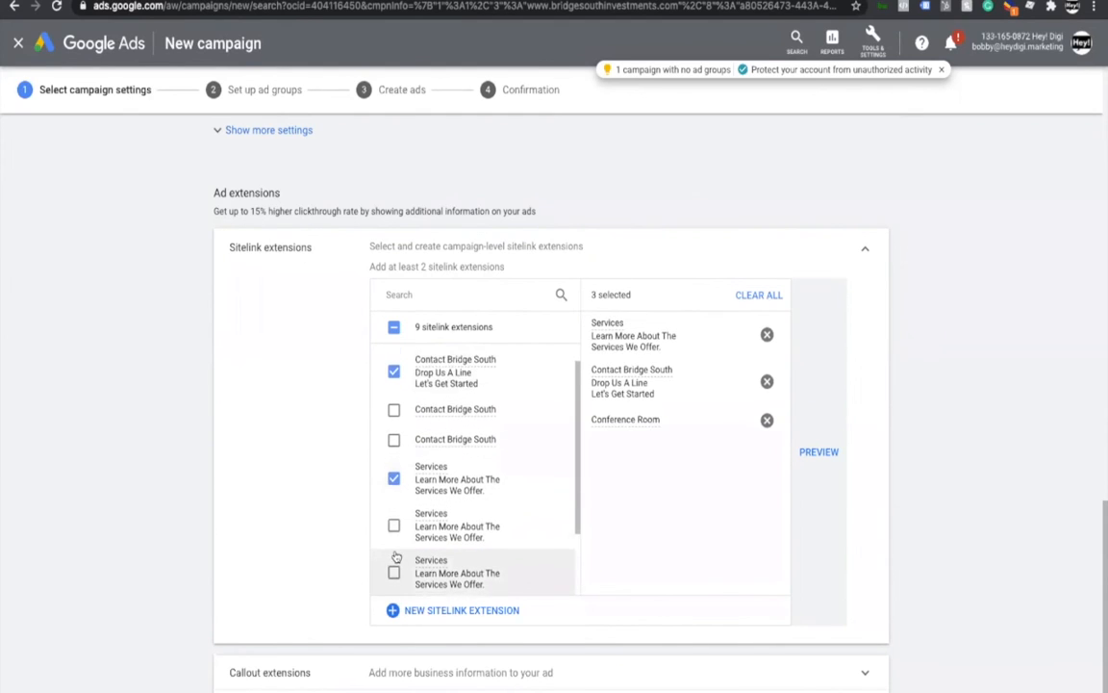
scroll(394, 553, down, 3)
click(395, 537)
- Add the callout extensions Bridge Loans, Constructions Loans, Purchasing Notes and Transaction Funding to the campaign
scroll(272, 482, down, 1)
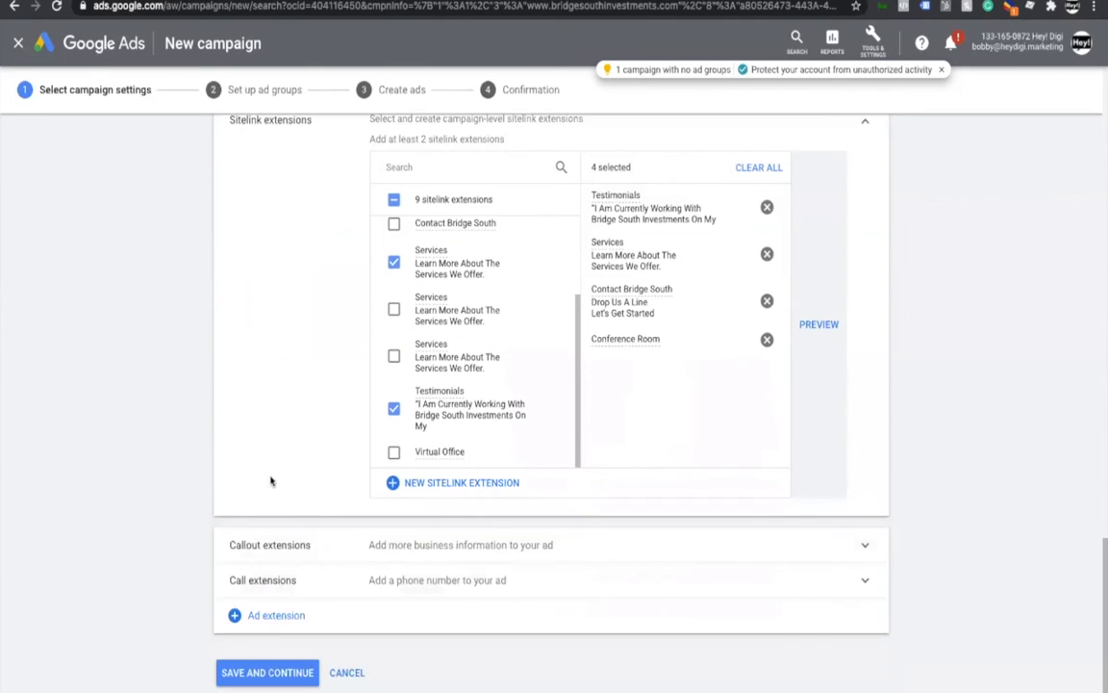
click(620, 550)
scroll(319, 599, down, 2)
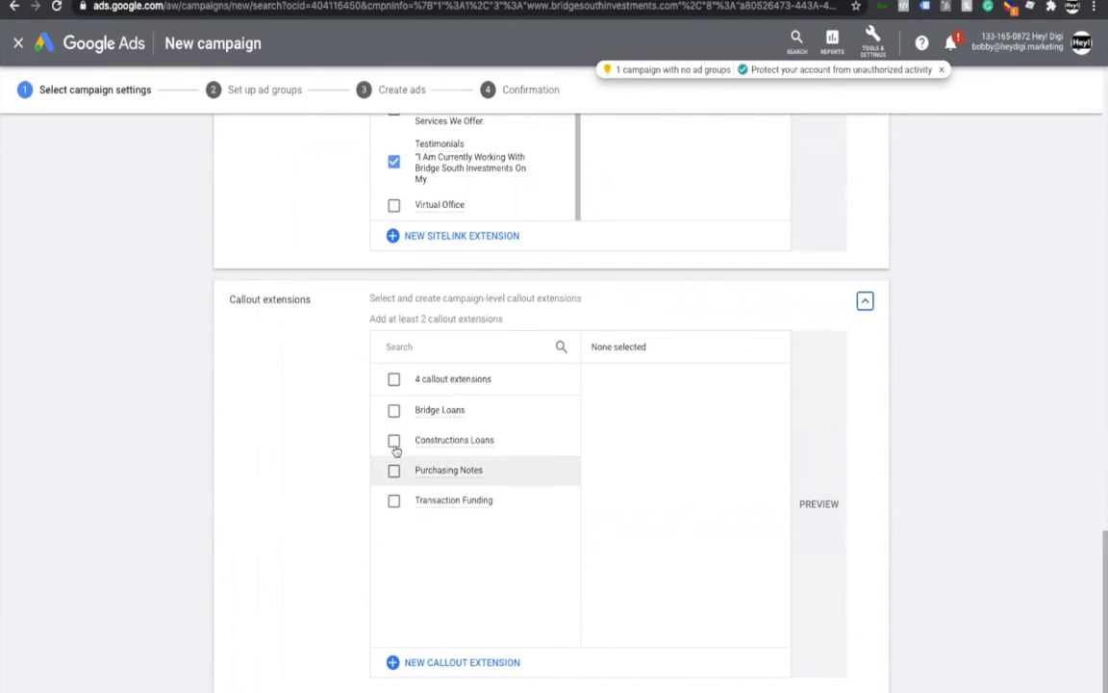
click(393, 409)
click(393, 440)
click(393, 470)
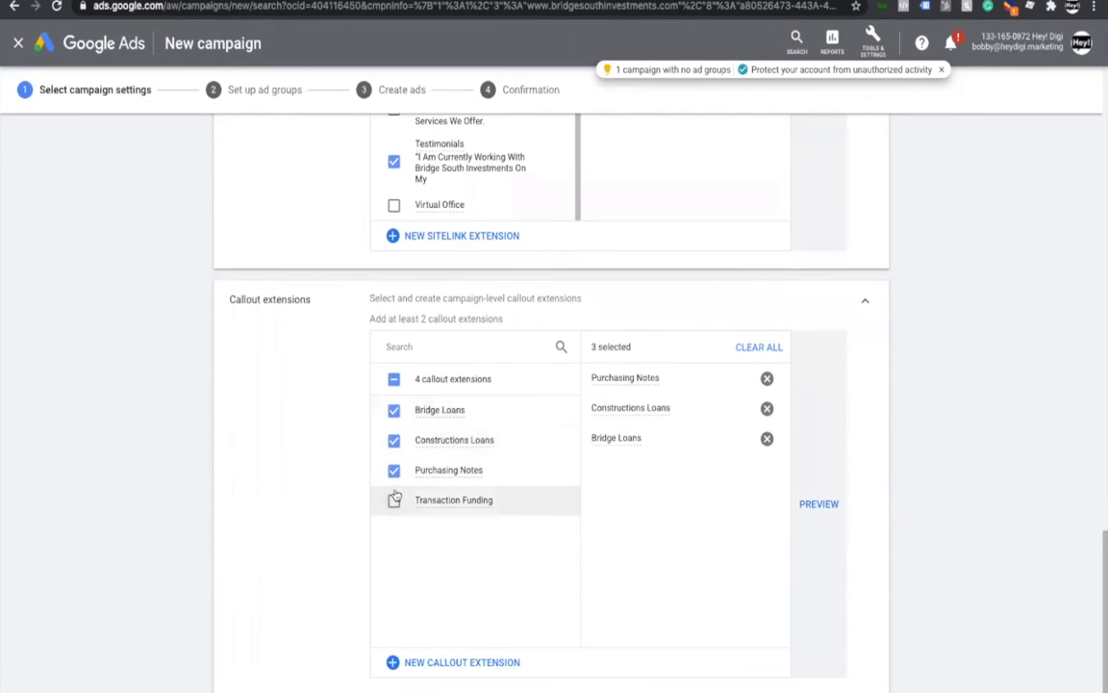
click(395, 500)
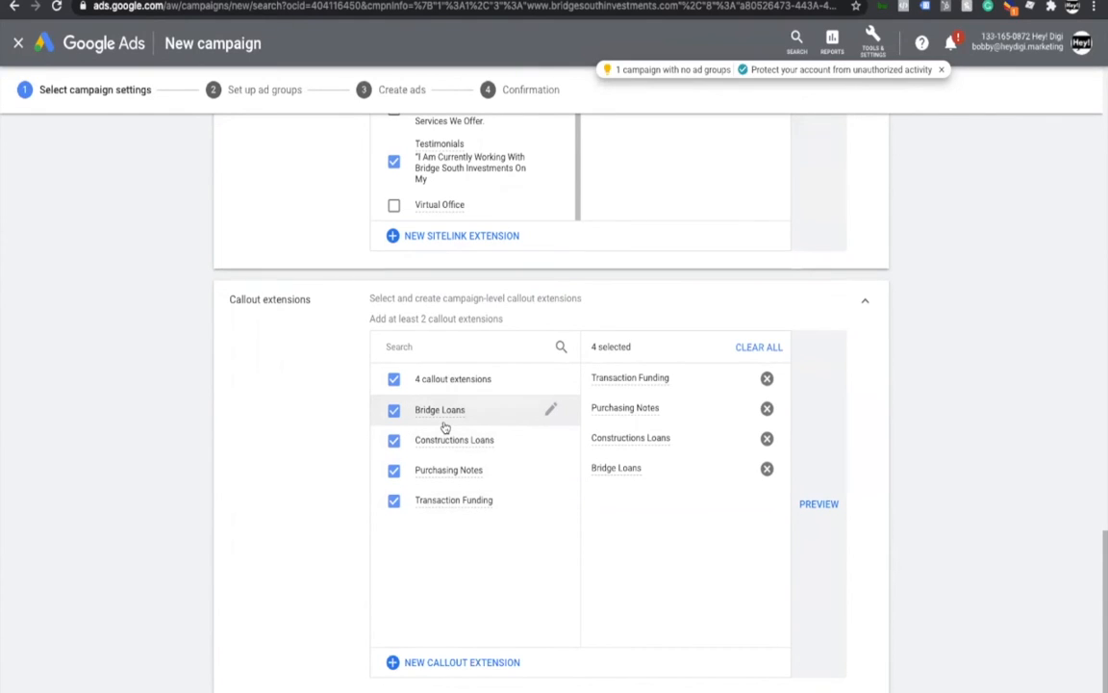
- Add the existing phone number as the campaign's call extension and save the campaign settings to continue to ad group setup
scroll(385, 577, down, 2)
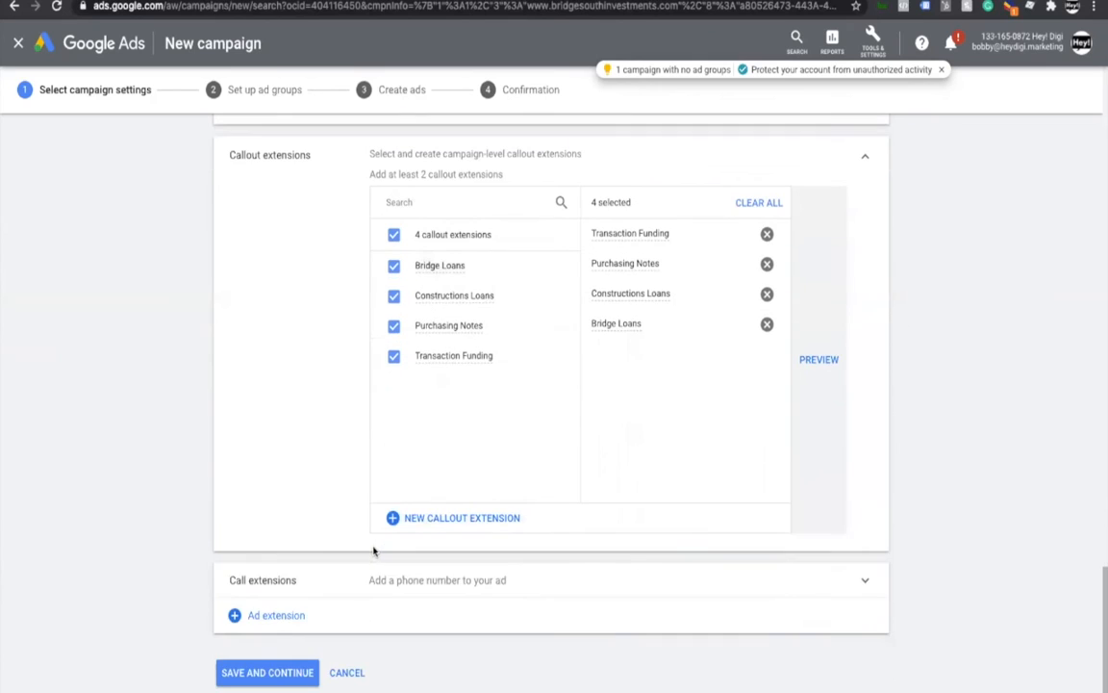
click(277, 623)
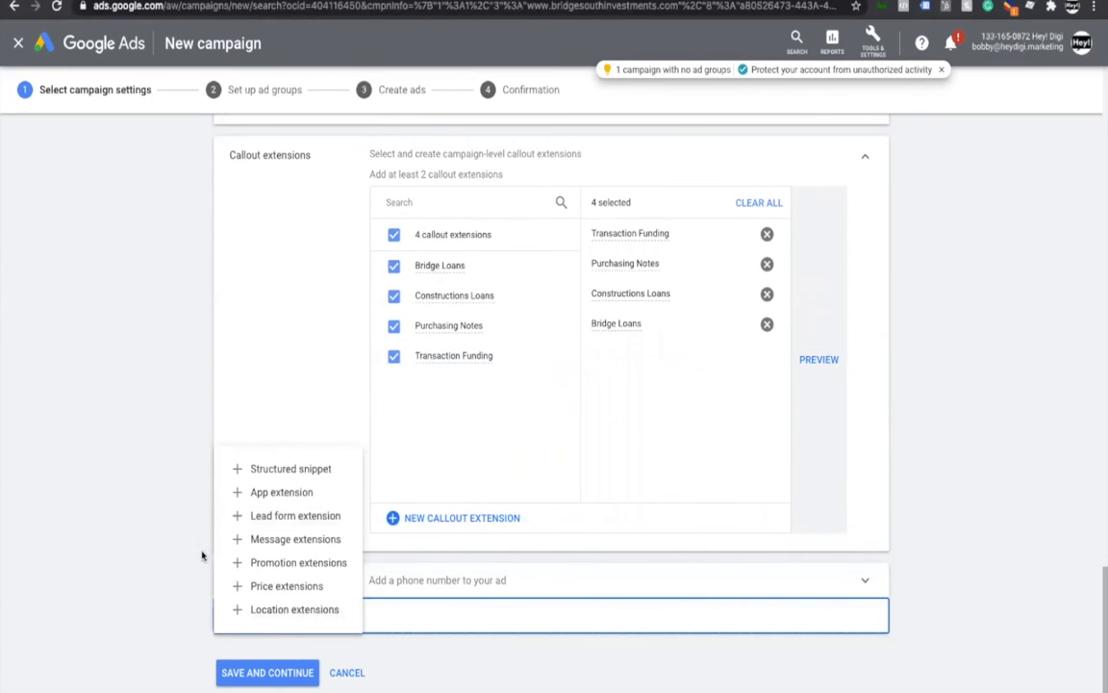
click(222, 620)
click(247, 584)
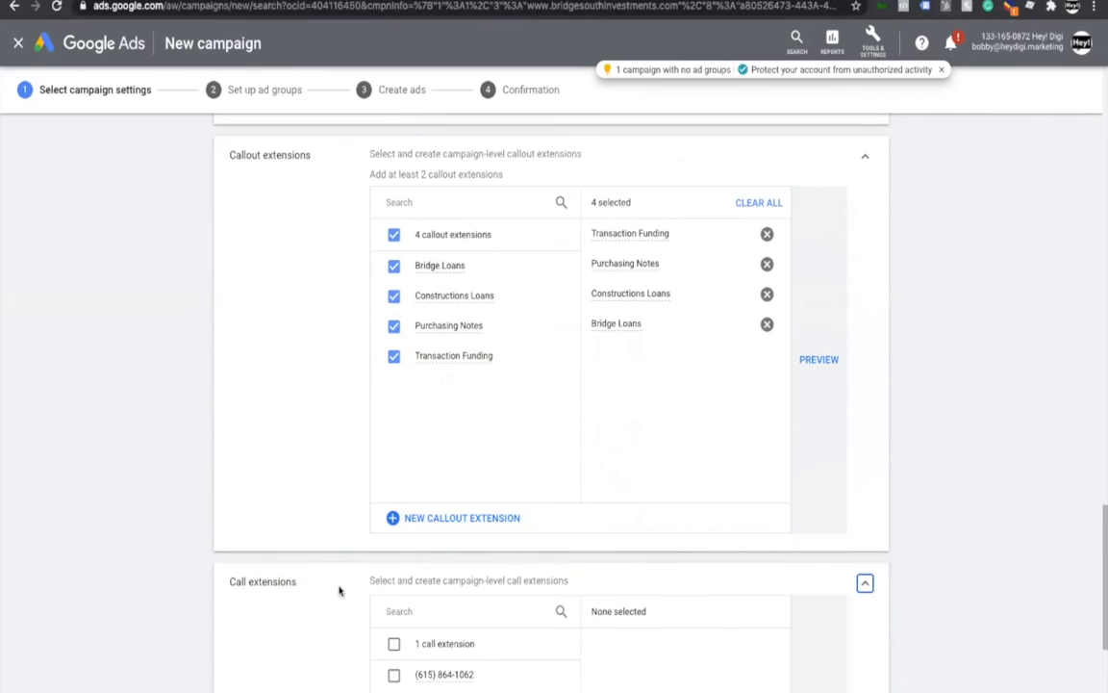
click(393, 674)
scroll(295, 626, down, 3)
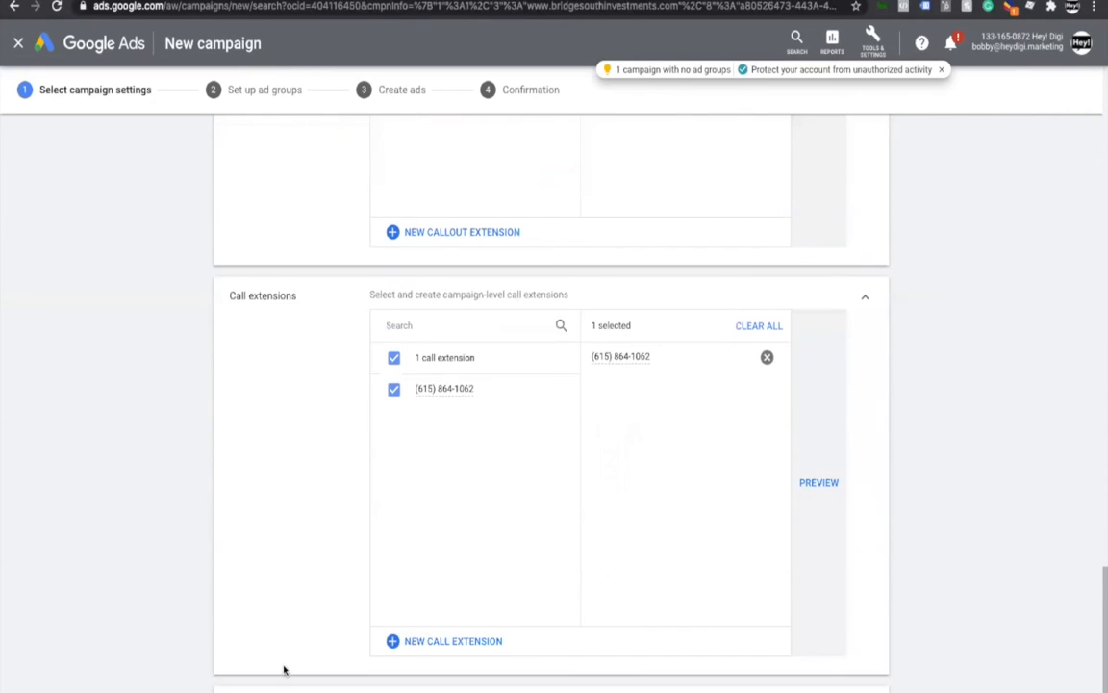
scroll(285, 667, down, 1)
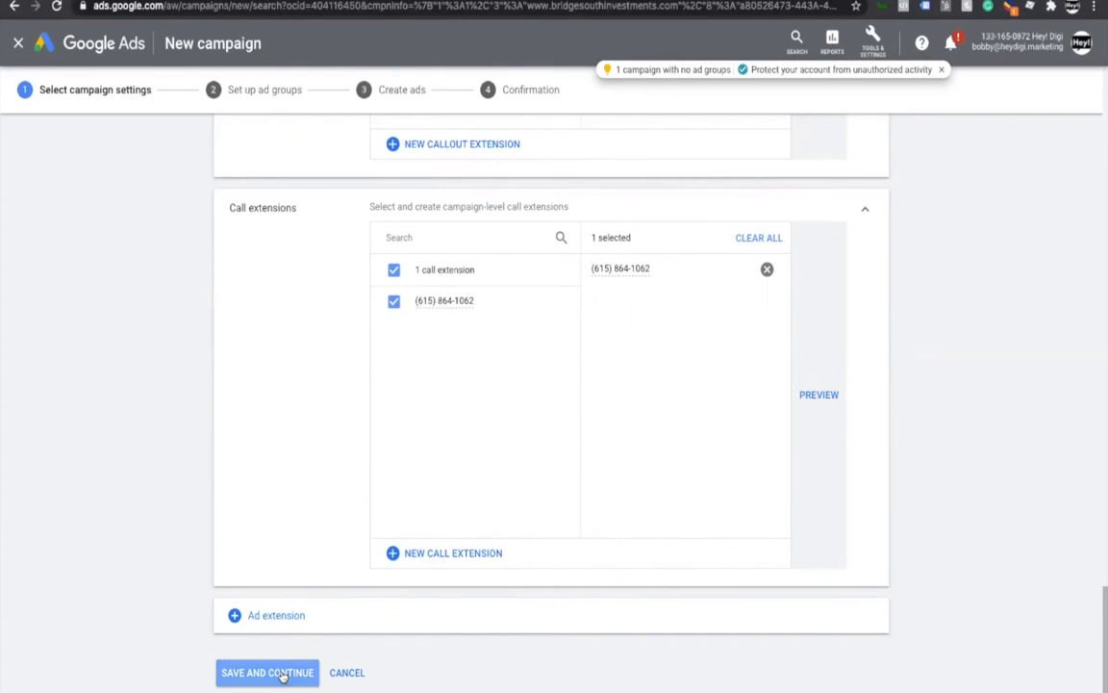
click(282, 675)
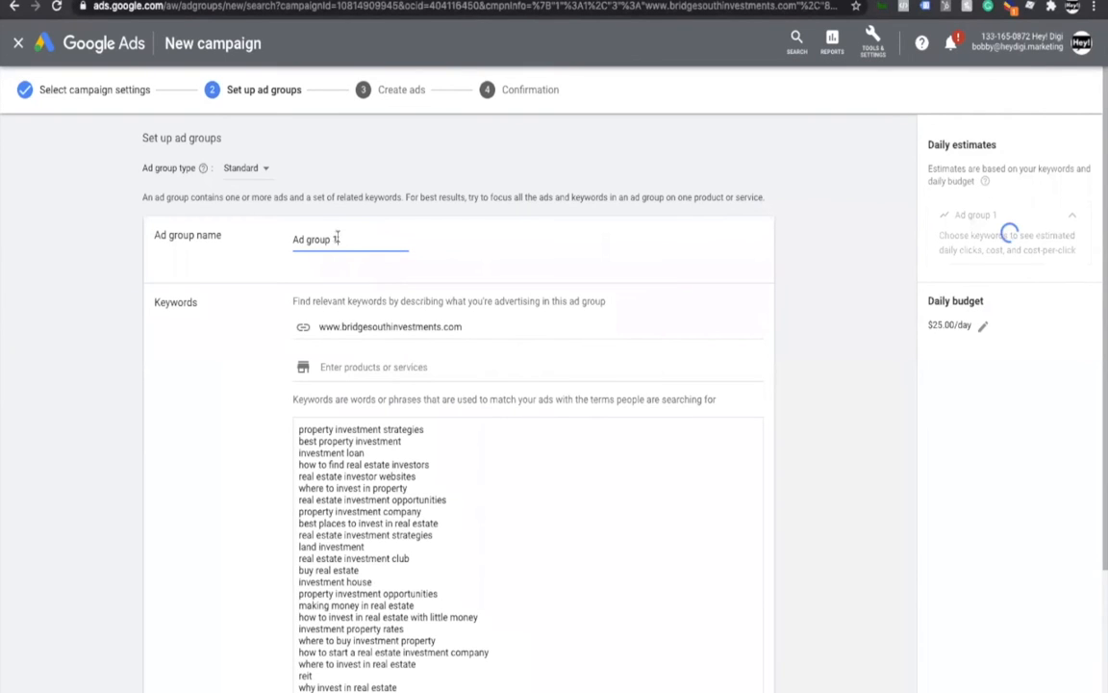
- Add the keyword unicorns on a new line at the end of Ad group 1's keyword list
triple_click(339, 237)
click(347, 239)
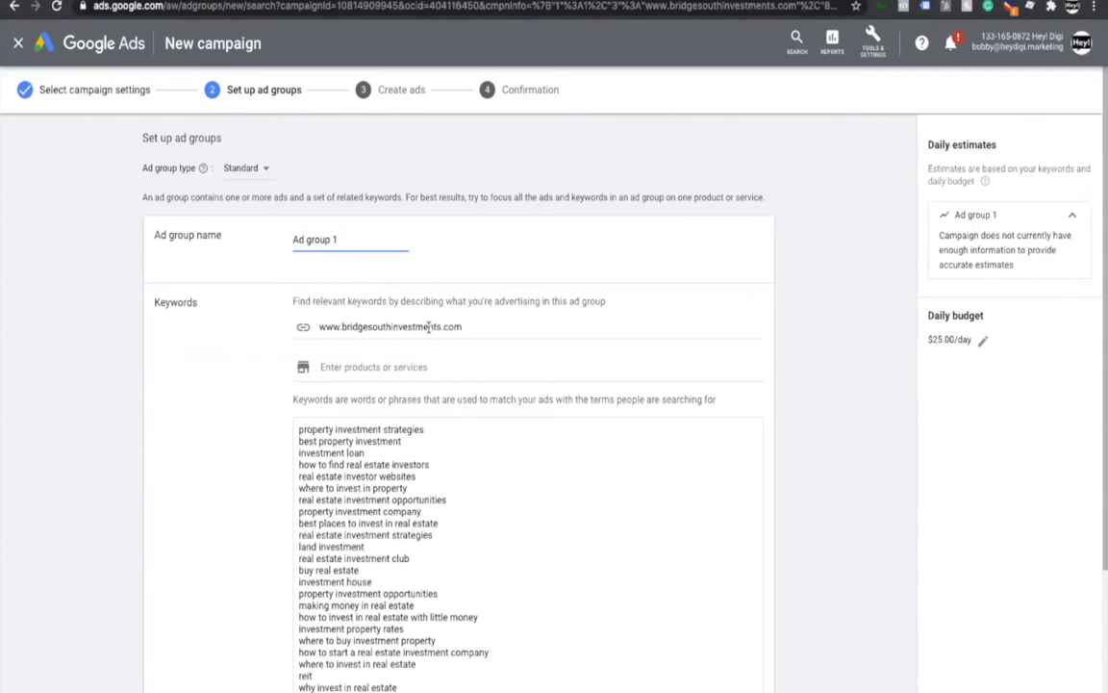
scroll(243, 450, down, 1)
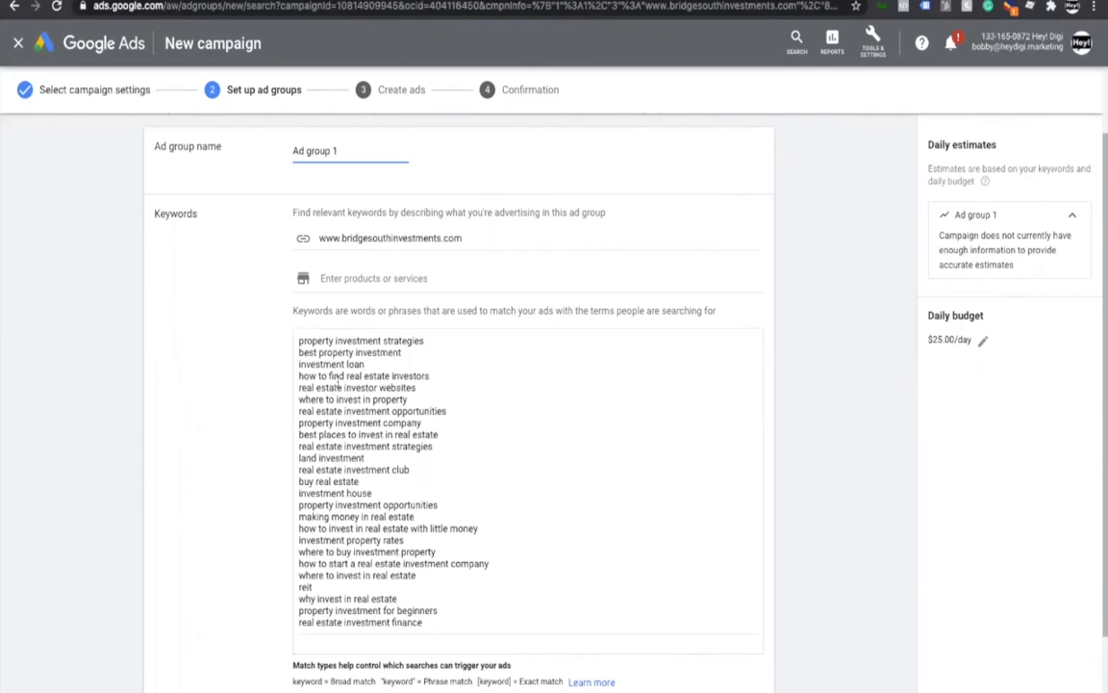
click(439, 621)
key(Return)
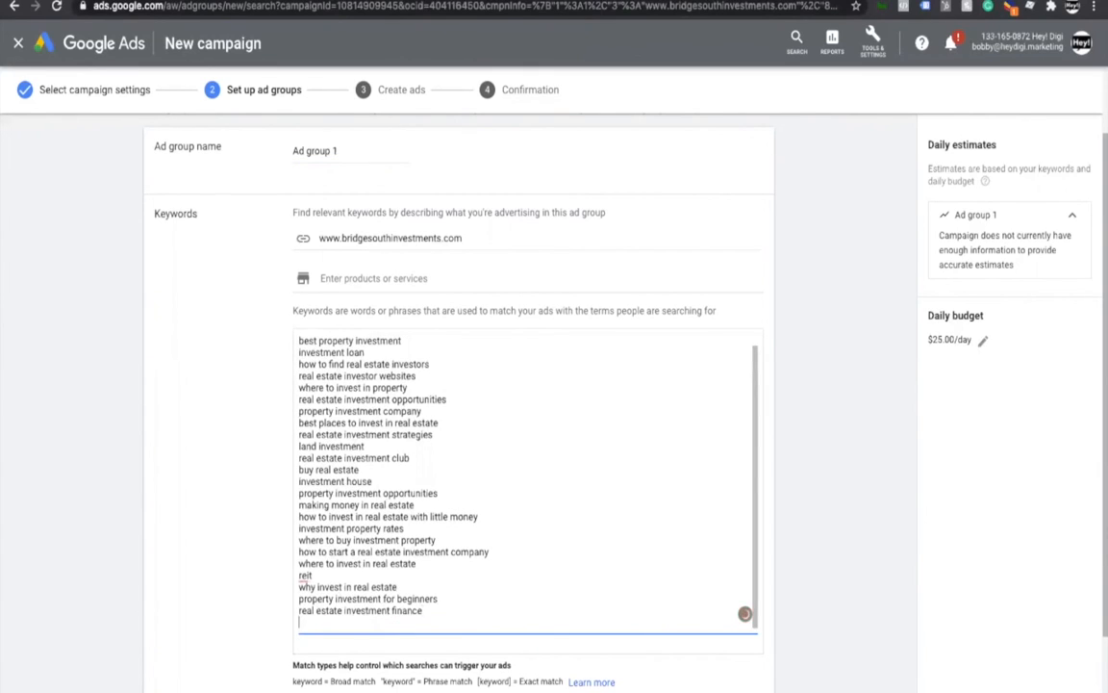
text(unicorns)
scroll(202, 581, down, 2)
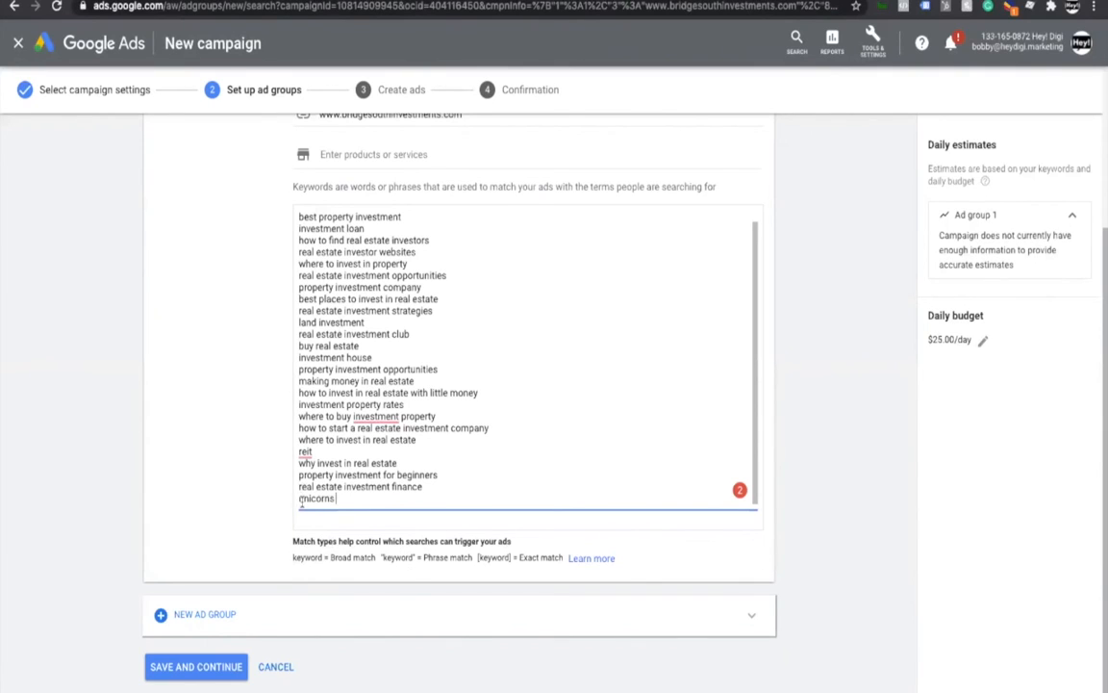
- Make the unicorns keyword phrase match by enclosing it in quotation marks
click(299, 498)
text(")
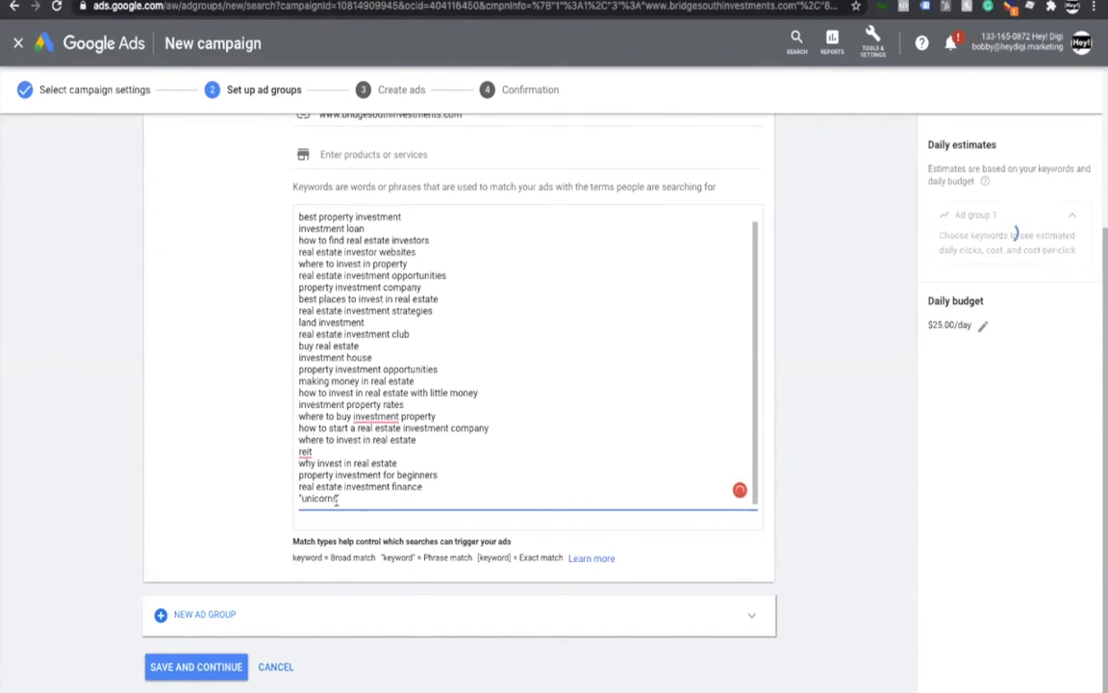
key(End)
text(")
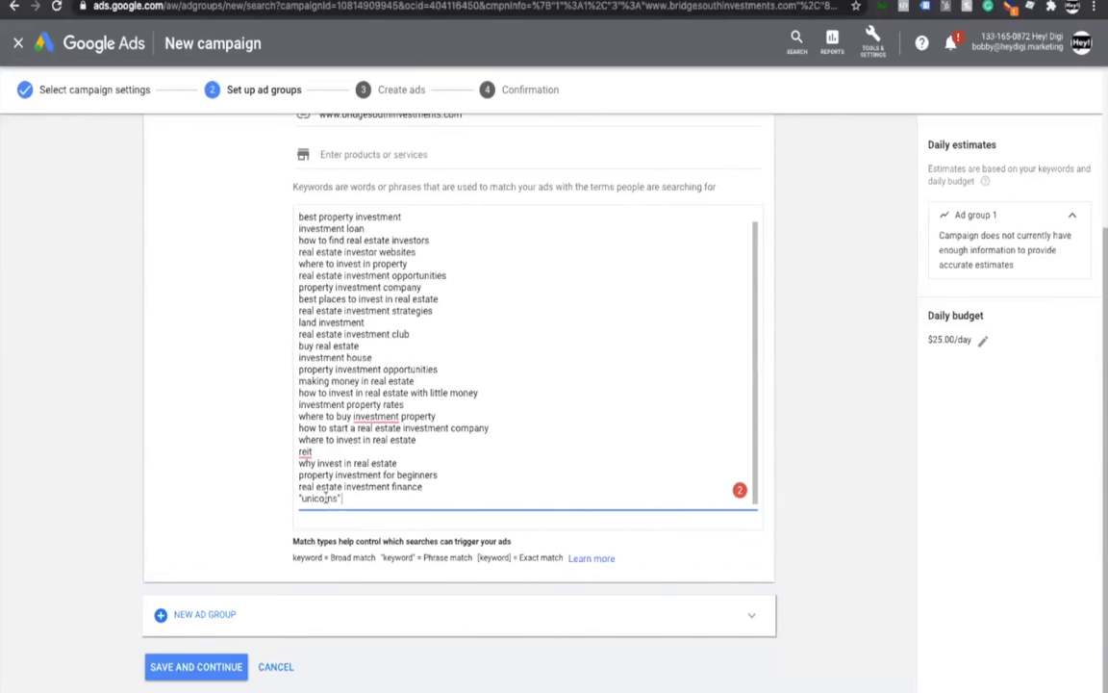
- Edit the unicorns keyword with the square bracket of exact match notation, then save the ad group and continue to ad creation
text(")
key(BackSpace)
text({)
key(BackSpace)
text([)
click(214, 667)
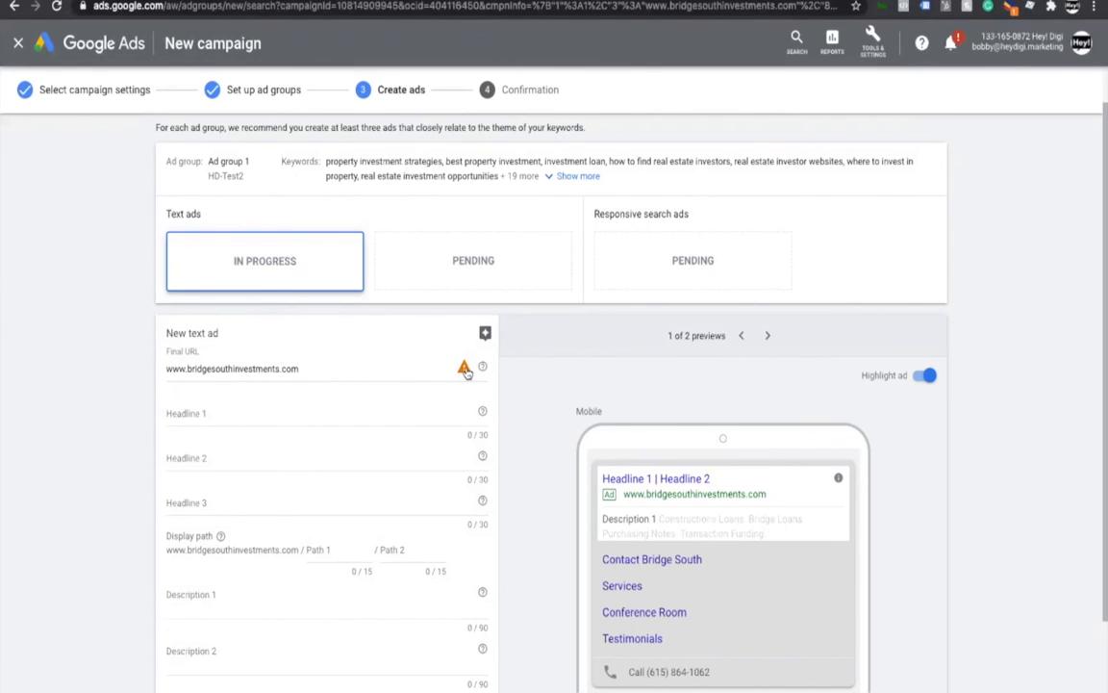
mouse_move(465, 370)
click(165, 369)
text(https://)
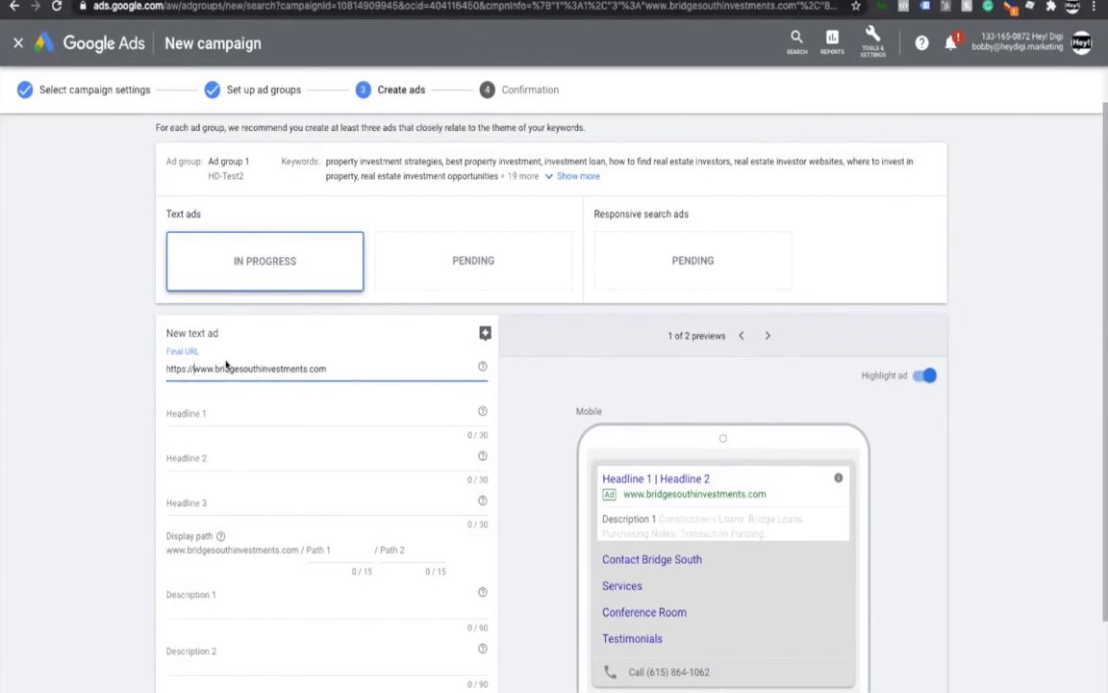
click(217, 415)
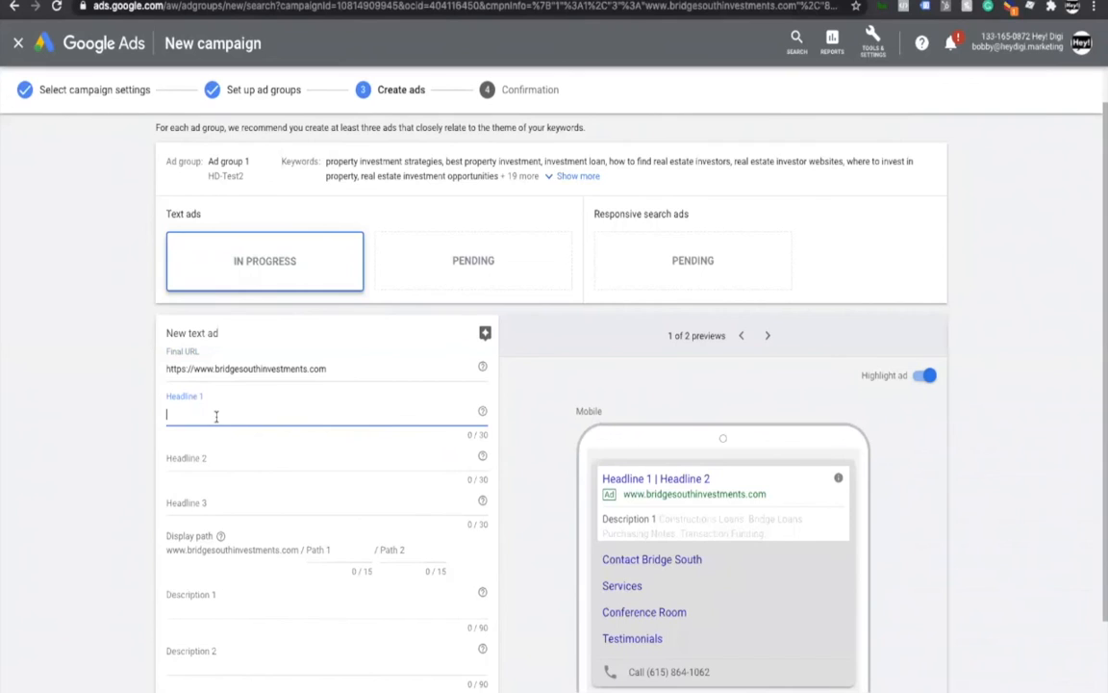
text(hardmoney)
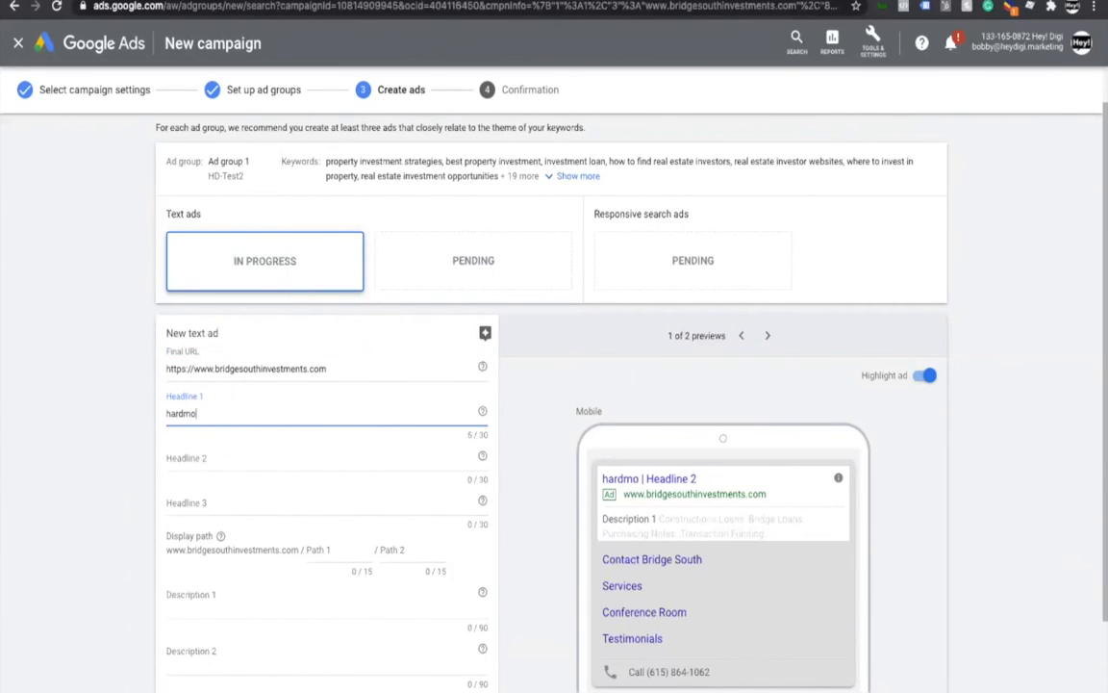
click(183, 413)
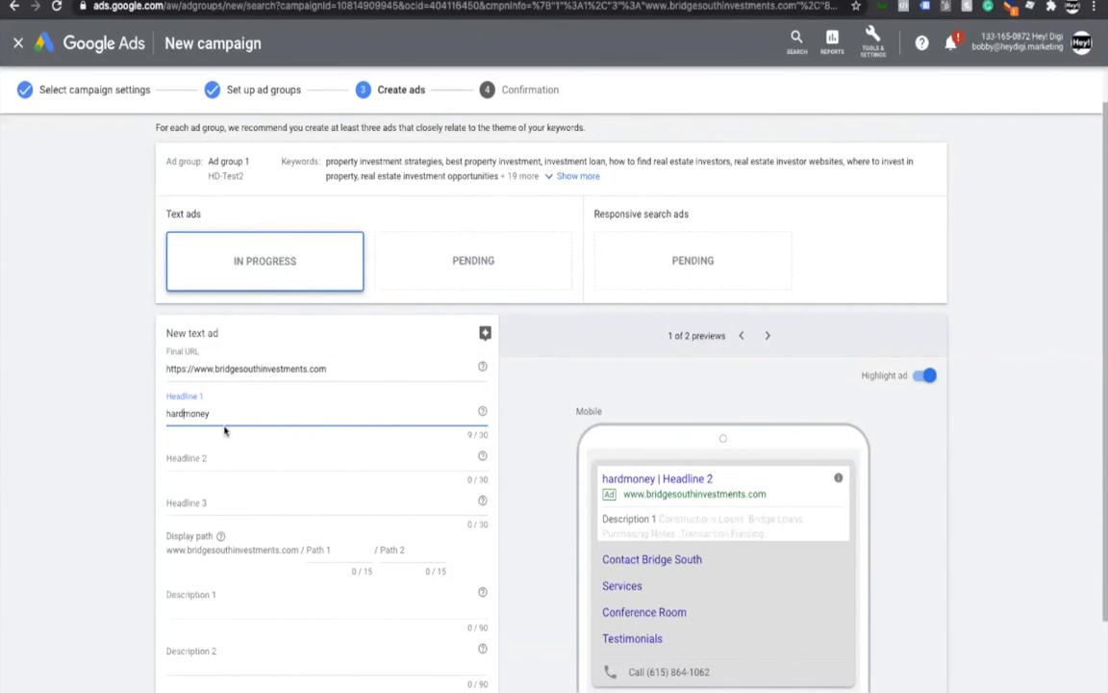
- Set the text ad's Headline 2 to "lender" and Headline 3 to "unicorn"
click(200, 458)
text(lender)
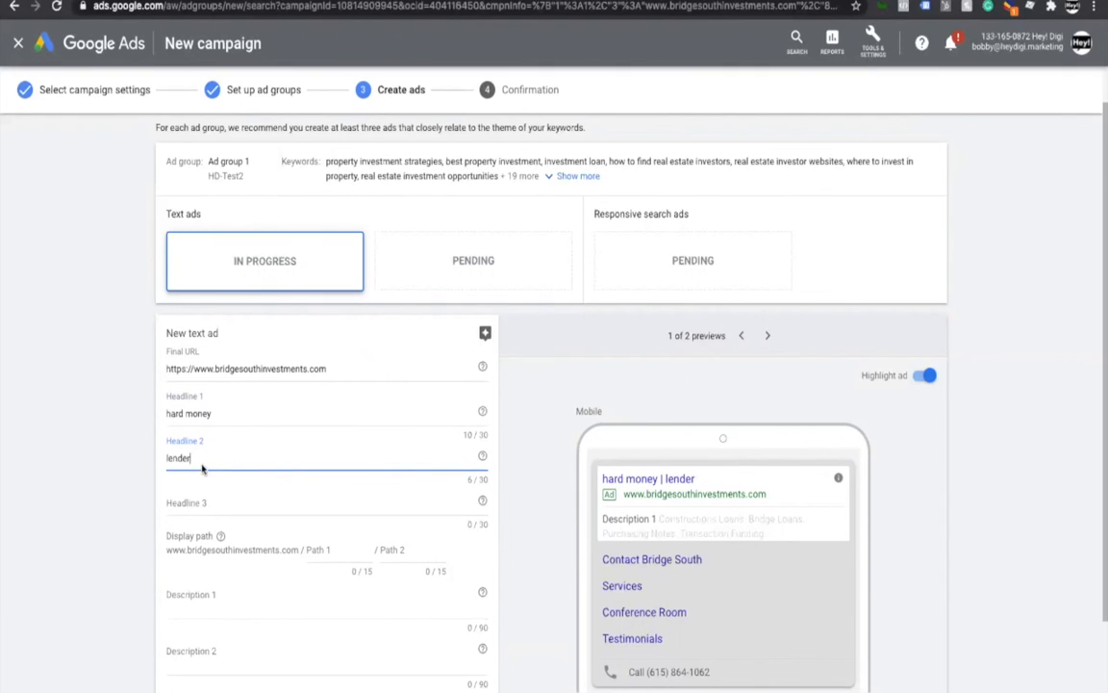
click(188, 502)
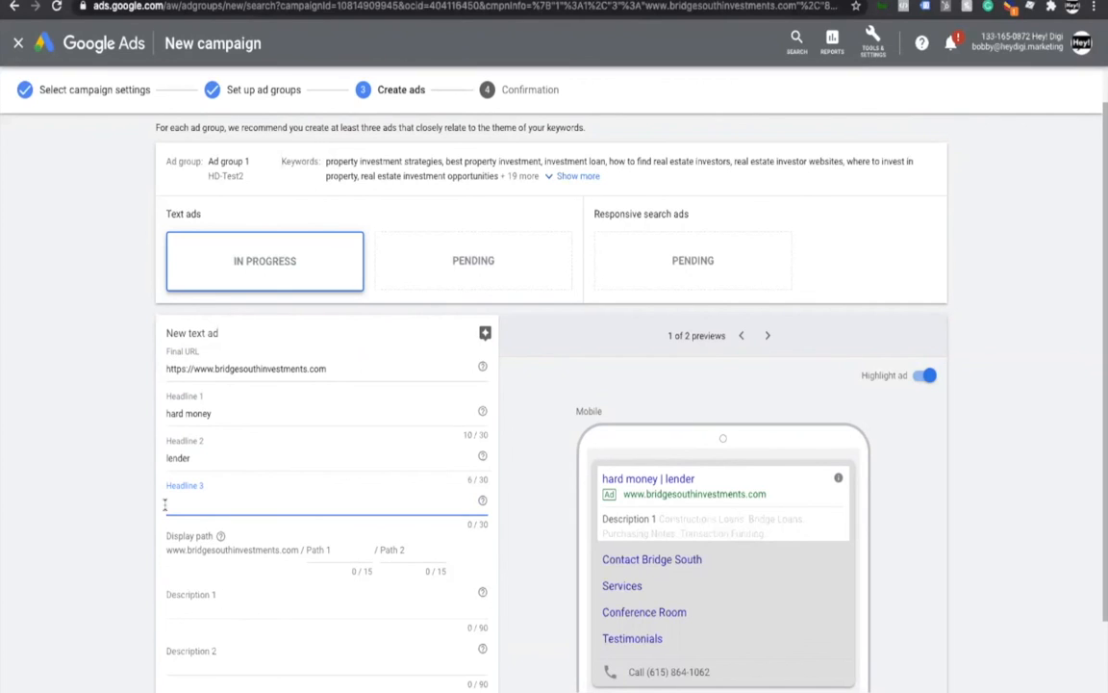
text(unicorn)
- Set the ad's Description 1 to "unicorns are cool" and Description 2 to "hard money makes more money"
click(205, 602)
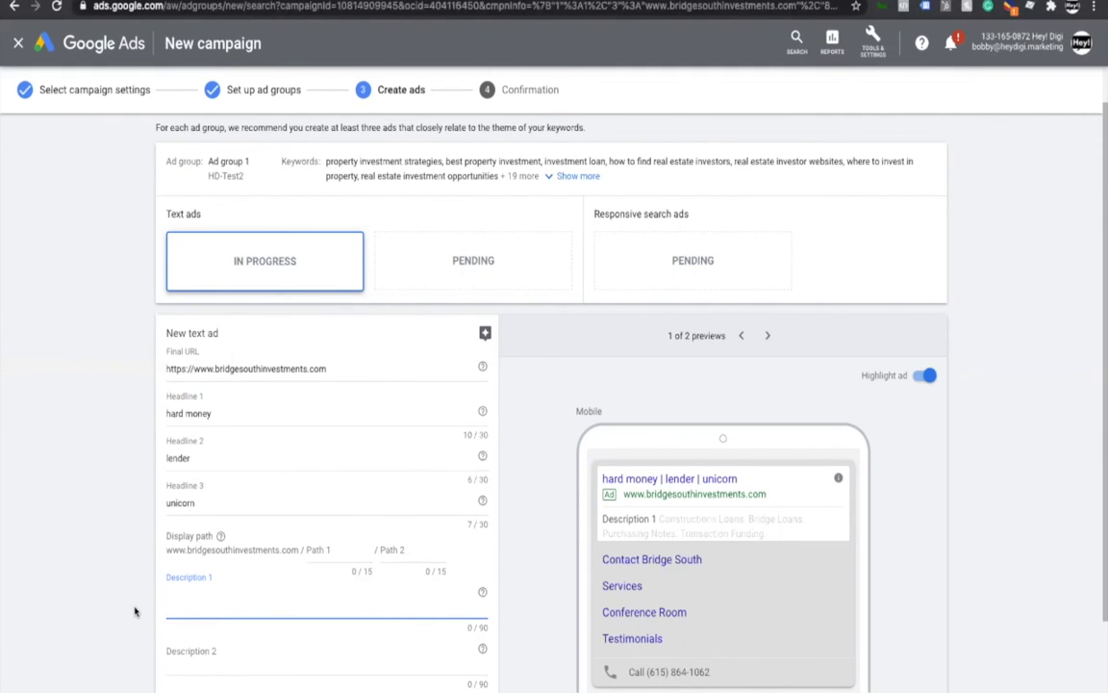
scroll(124, 551, down, 2)
text(unicorns are cool)
click(197, 542)
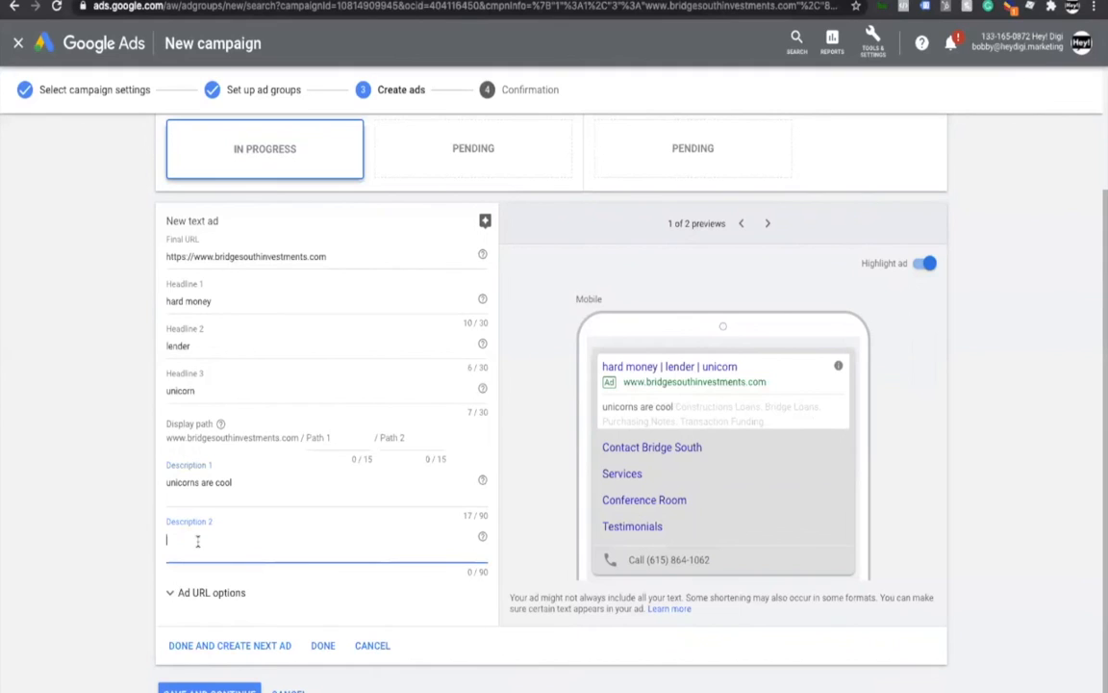
text(hard money make)
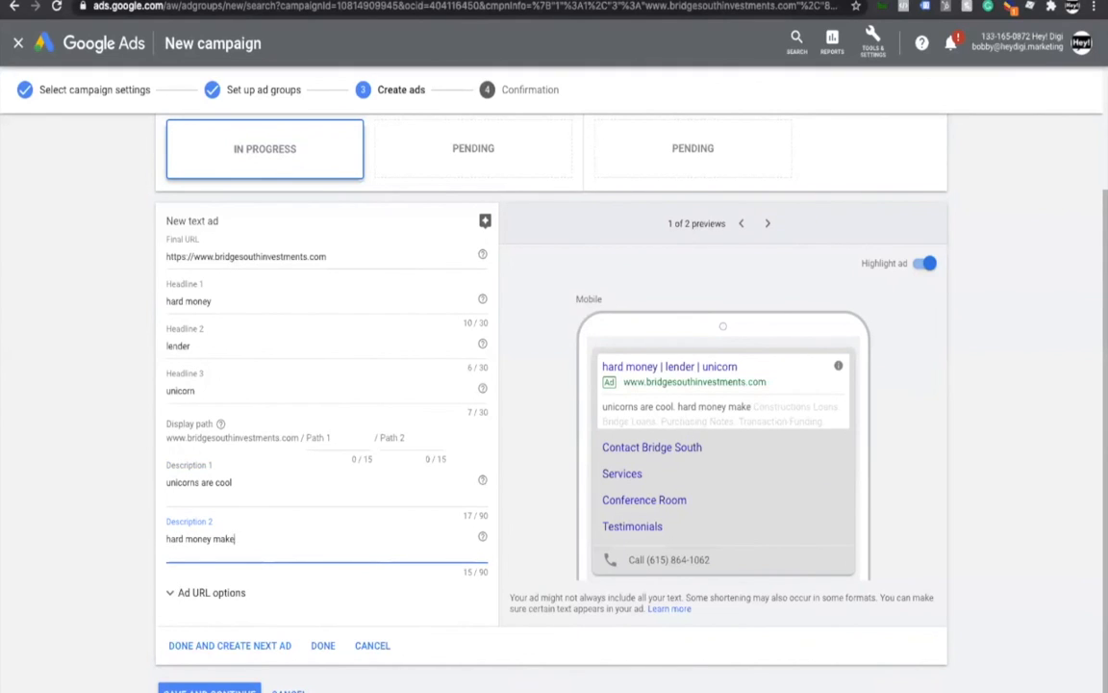
text(s more money)
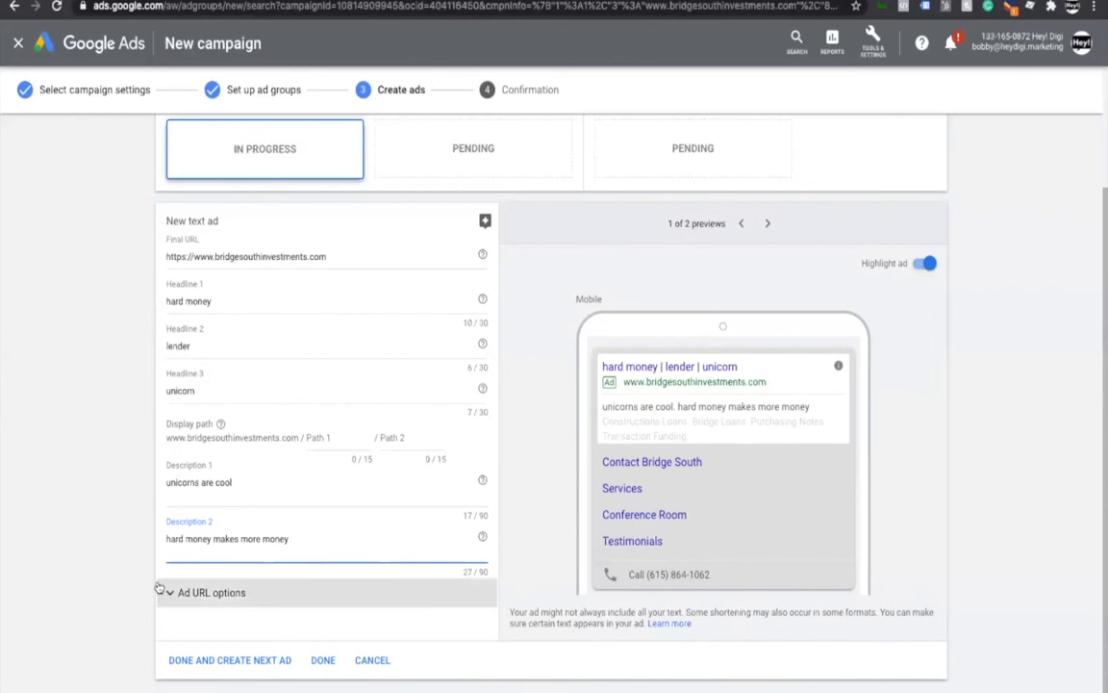
- Set the first display path segment of the text ad to "unicorns"
scroll(106, 570, down, 1)
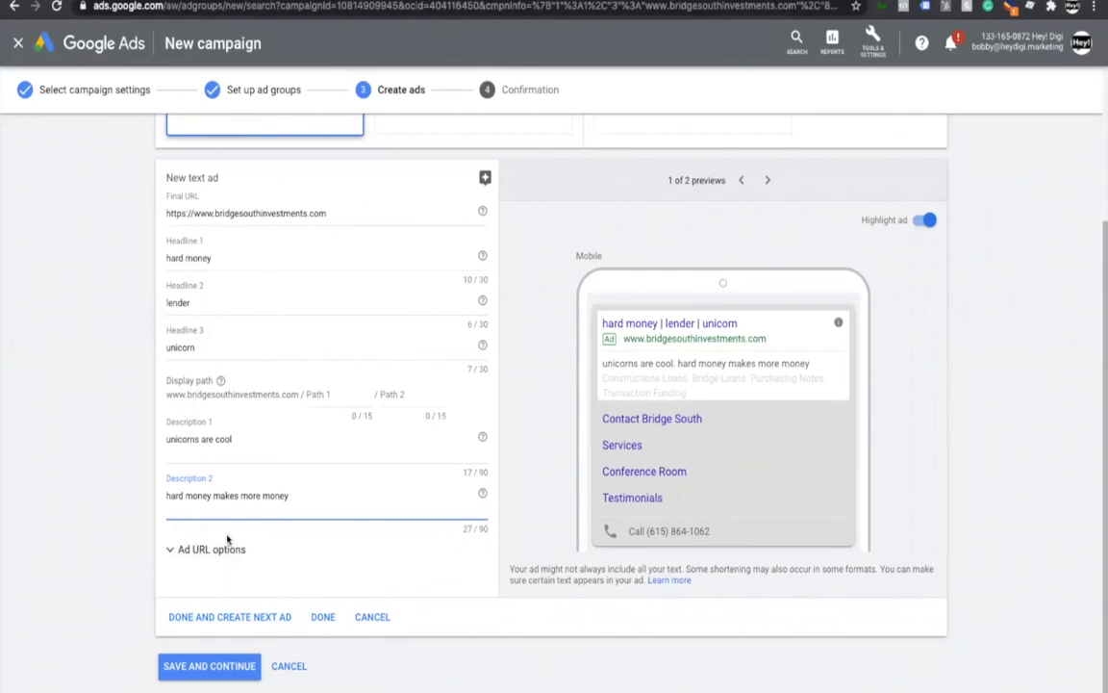
click(339, 395)
text(unicorns)
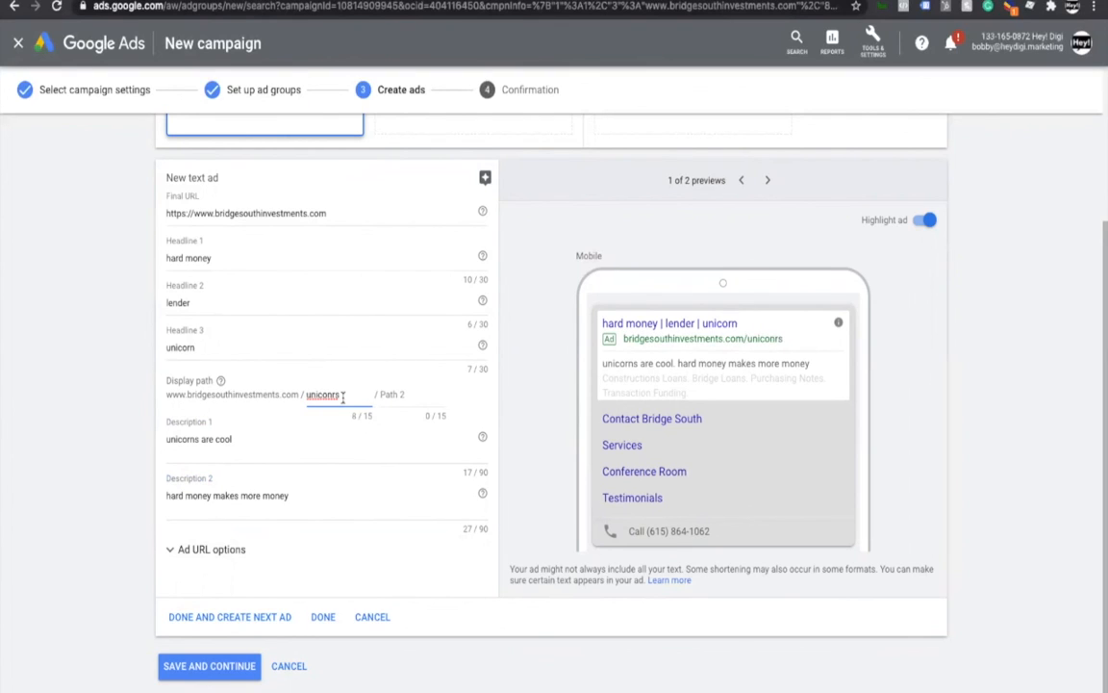
key(BackSpace)
key(BackSpace)
text(rns)
key(BackSpace)
key(BackSpace)
key(BackSpace)
key(BackSpace)
key(BackSpace)
text(rns)
click(433, 439)
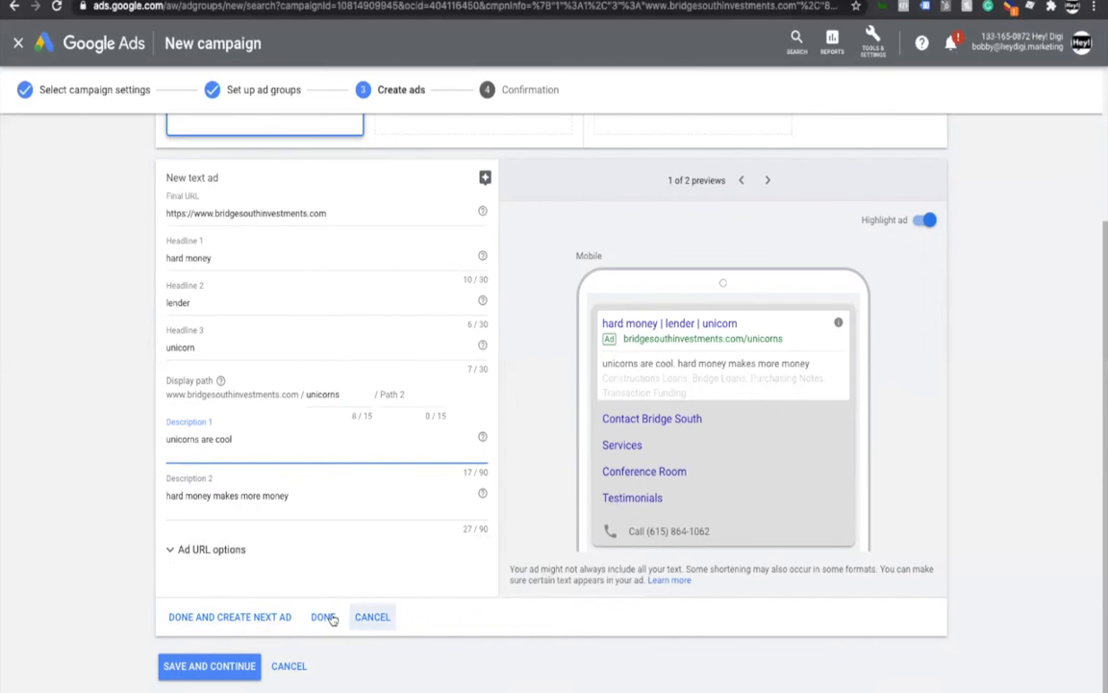
- Save the finished text ad and continue past the campaign confirmation to the campaign list
click(204, 550)
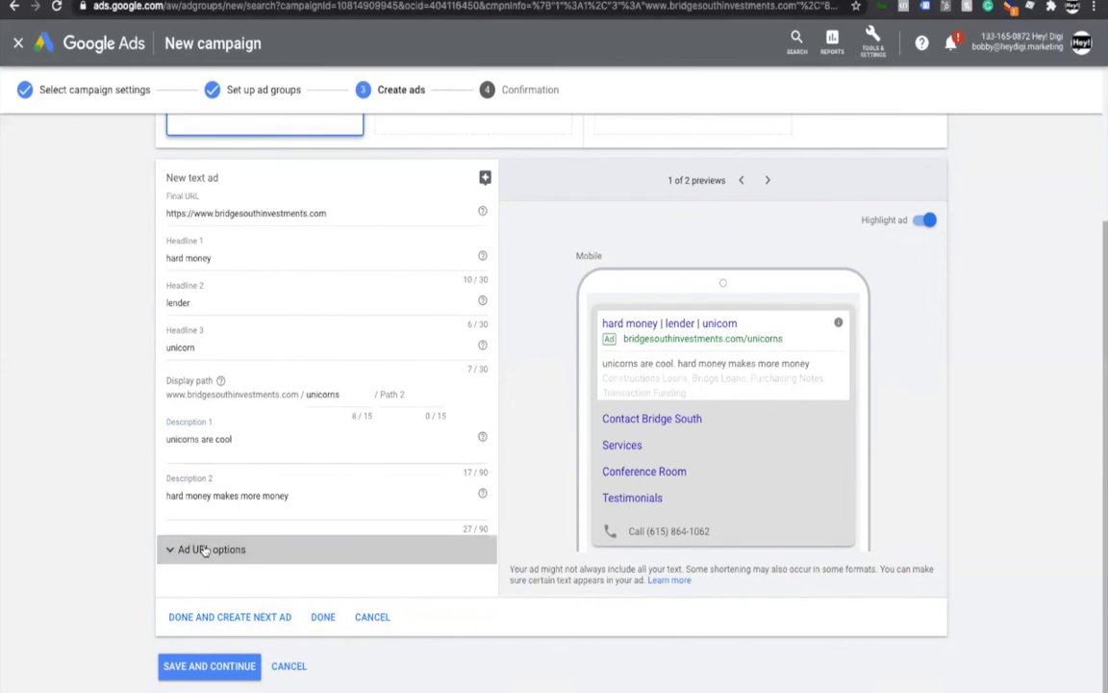
click(204, 550)
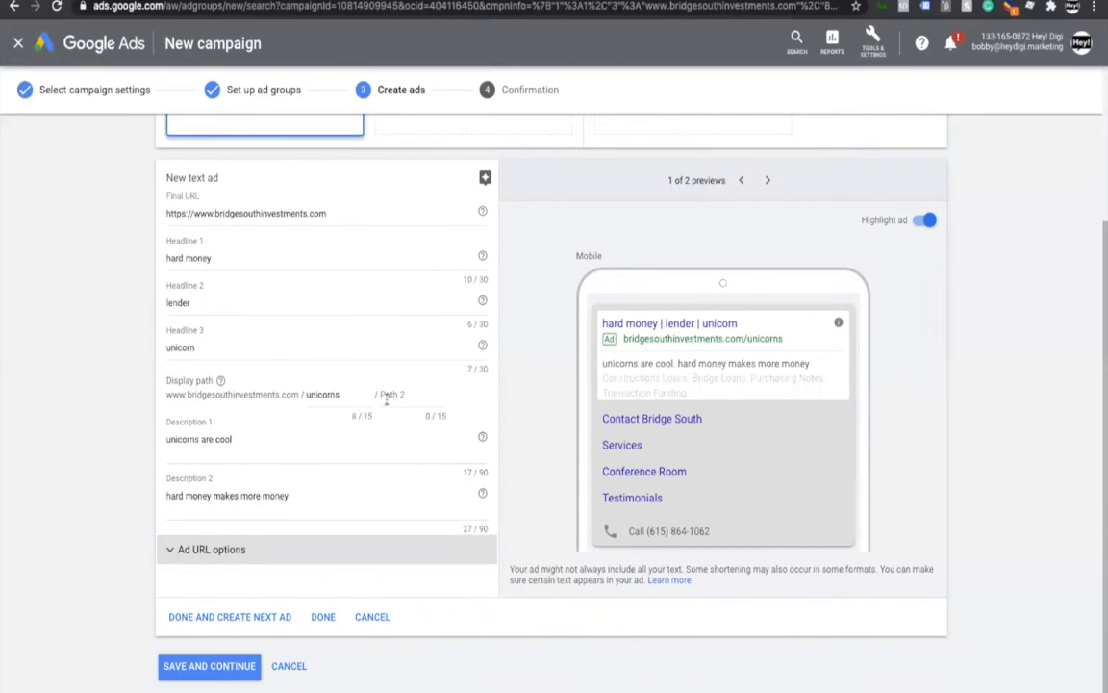
scroll(385, 399, up, 2)
scroll(385, 403, down, 2)
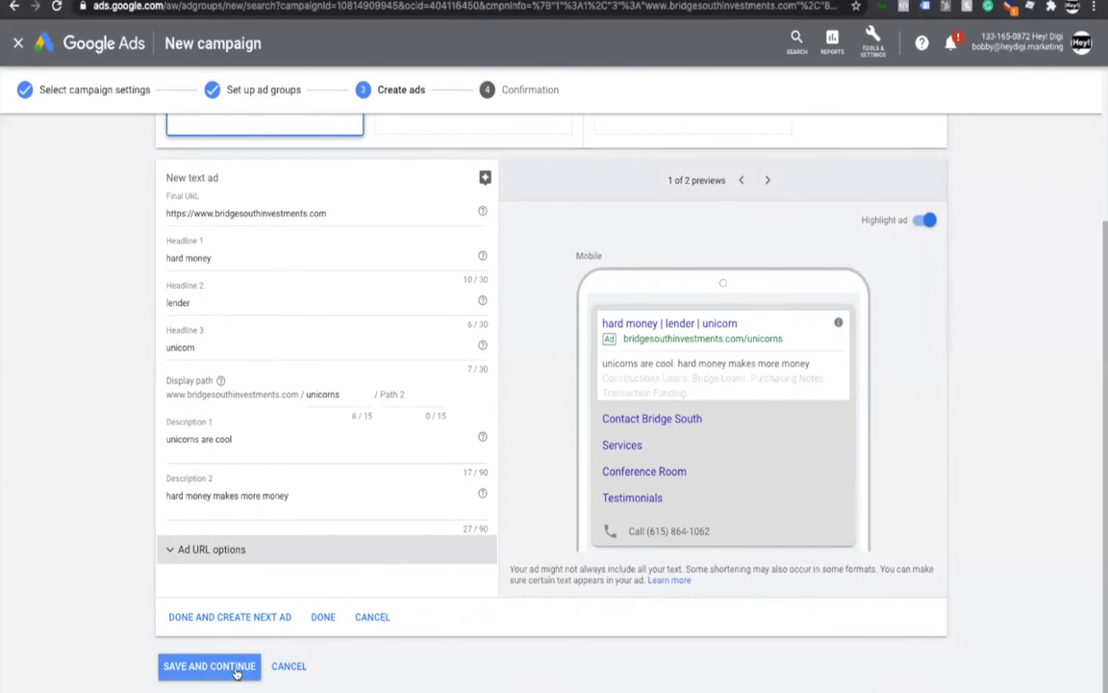
click(232, 618)
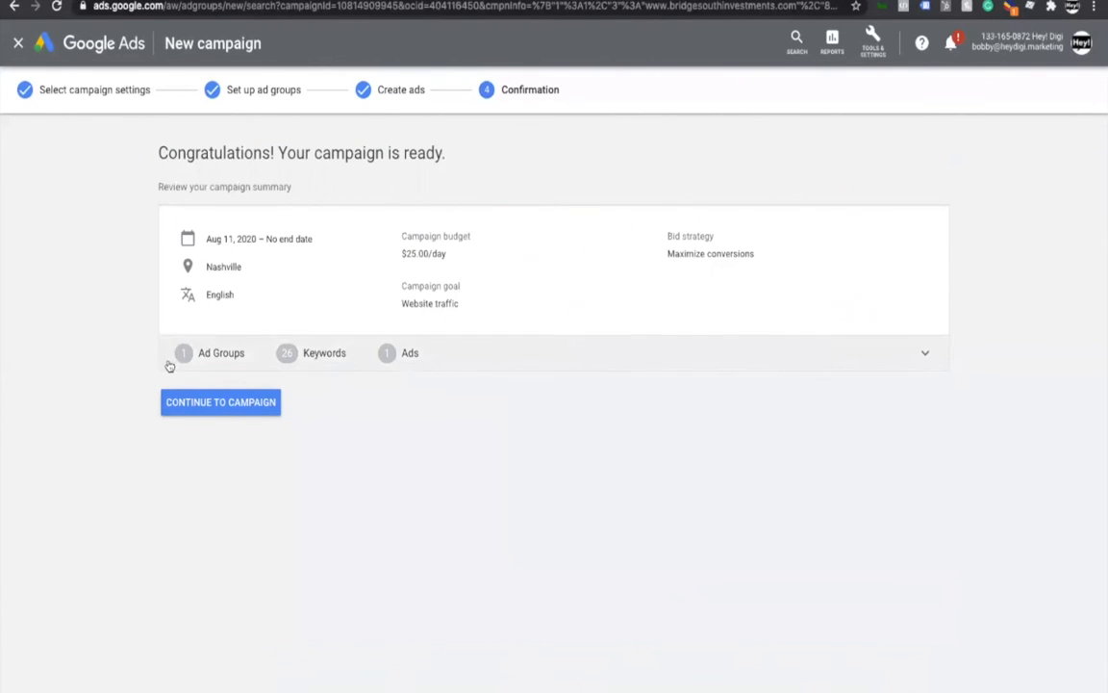
click(221, 404)
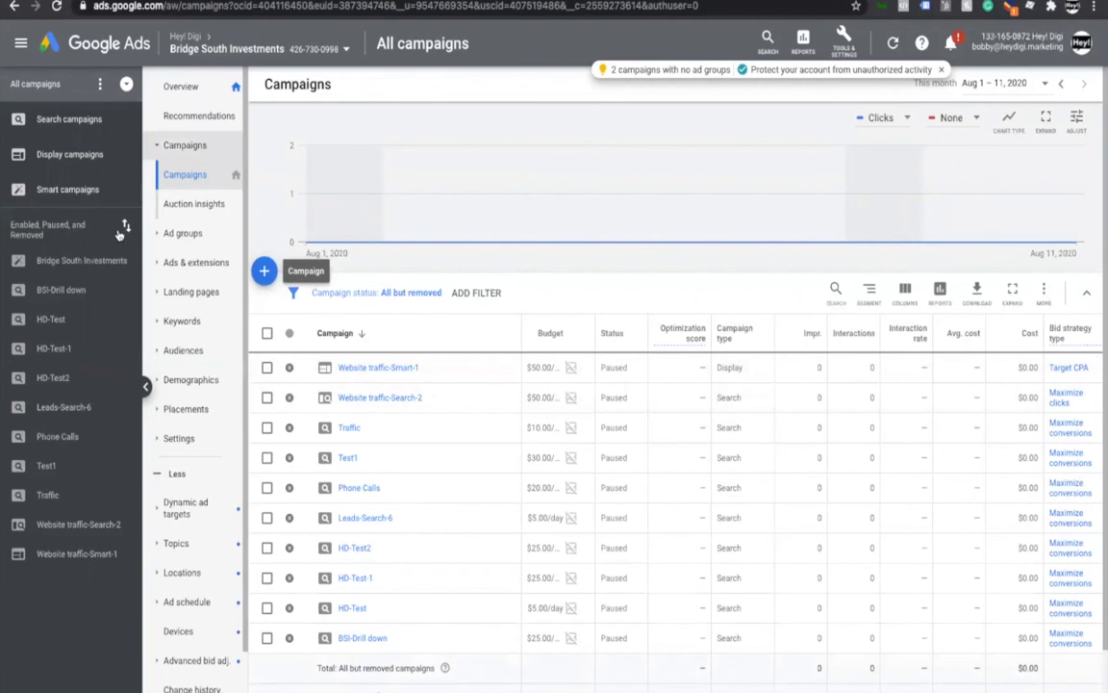
- Start a new campaign with the Website traffic goal and the Discovery type, and continue to its settings
click(263, 271)
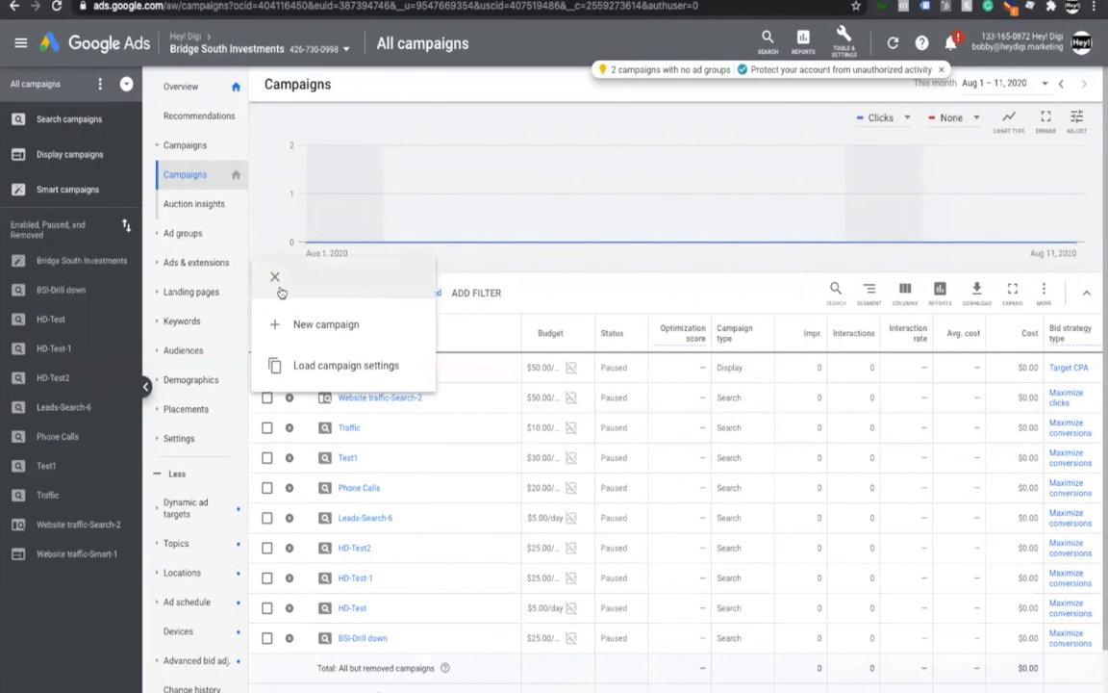
click(302, 324)
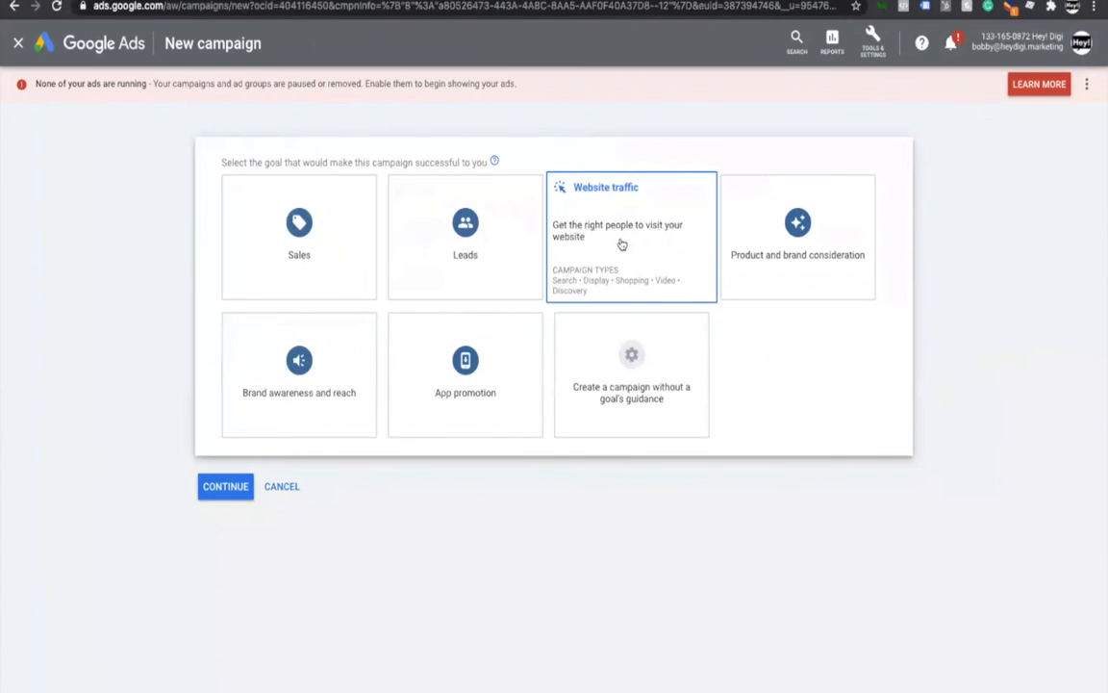
click(622, 238)
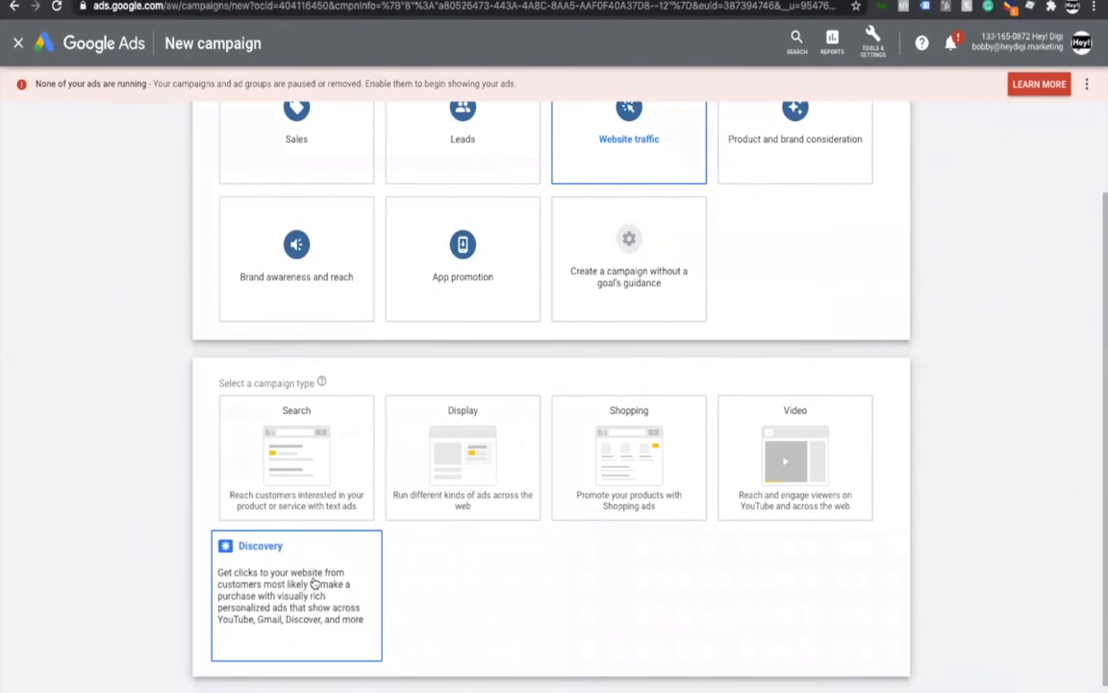
click(279, 584)
click(223, 662)
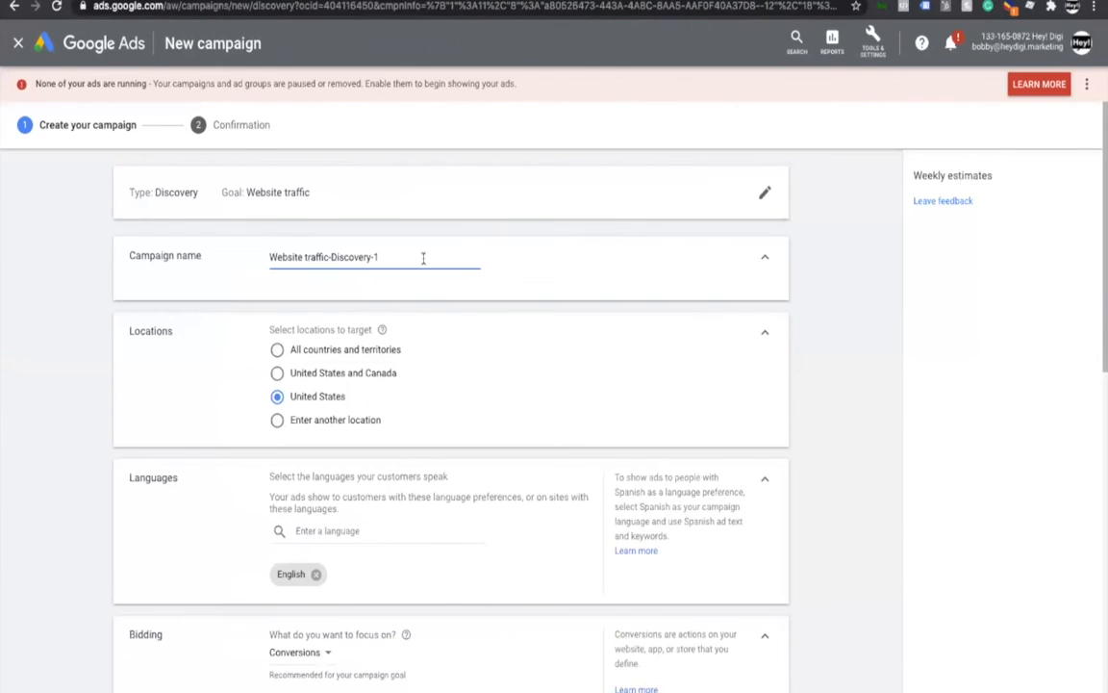
- Name the campaign HD-Disp-Test and target the city of Nashville, Tennessee, United States
triple_click(352, 256)
text(HD-Disp-Test)
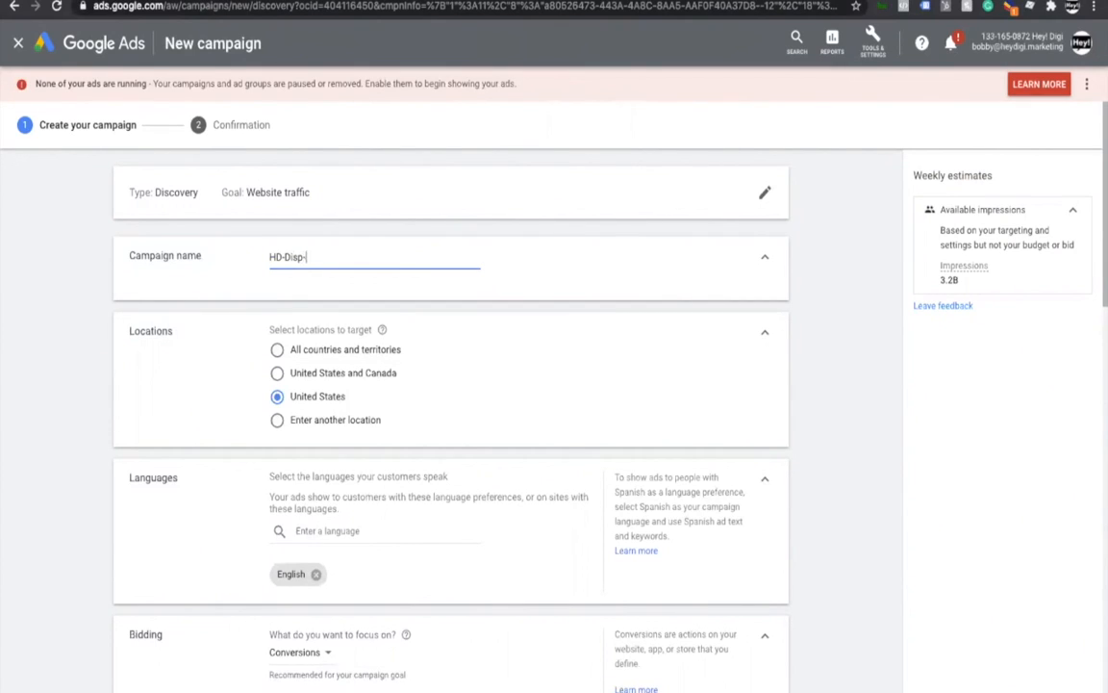
click(278, 420)
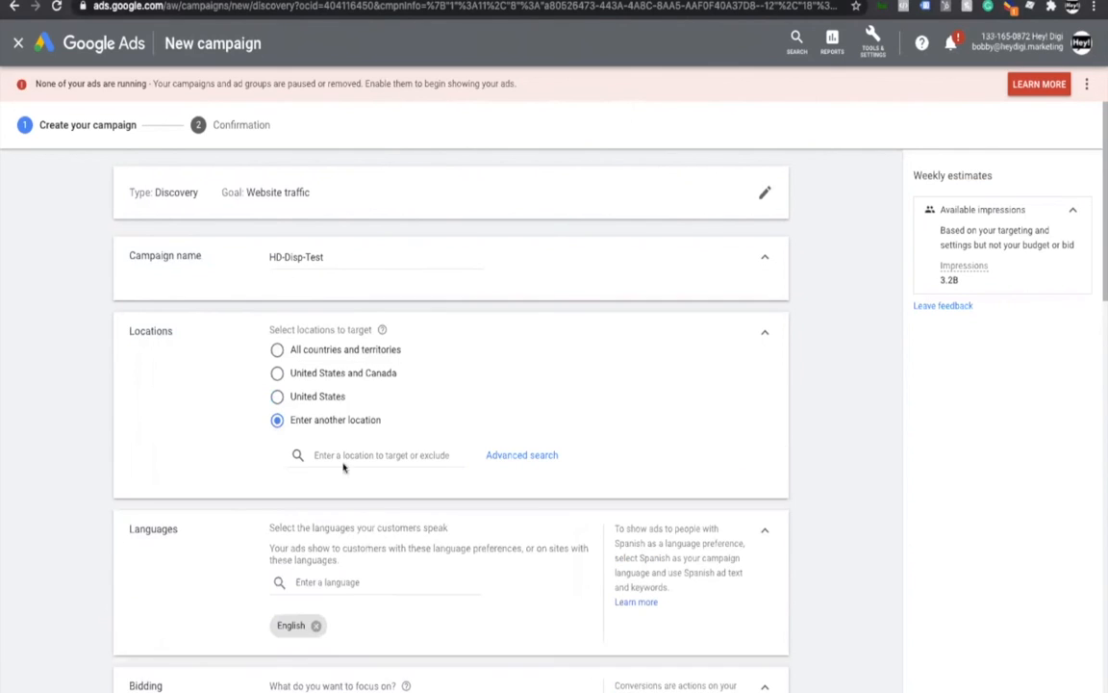
click(344, 457)
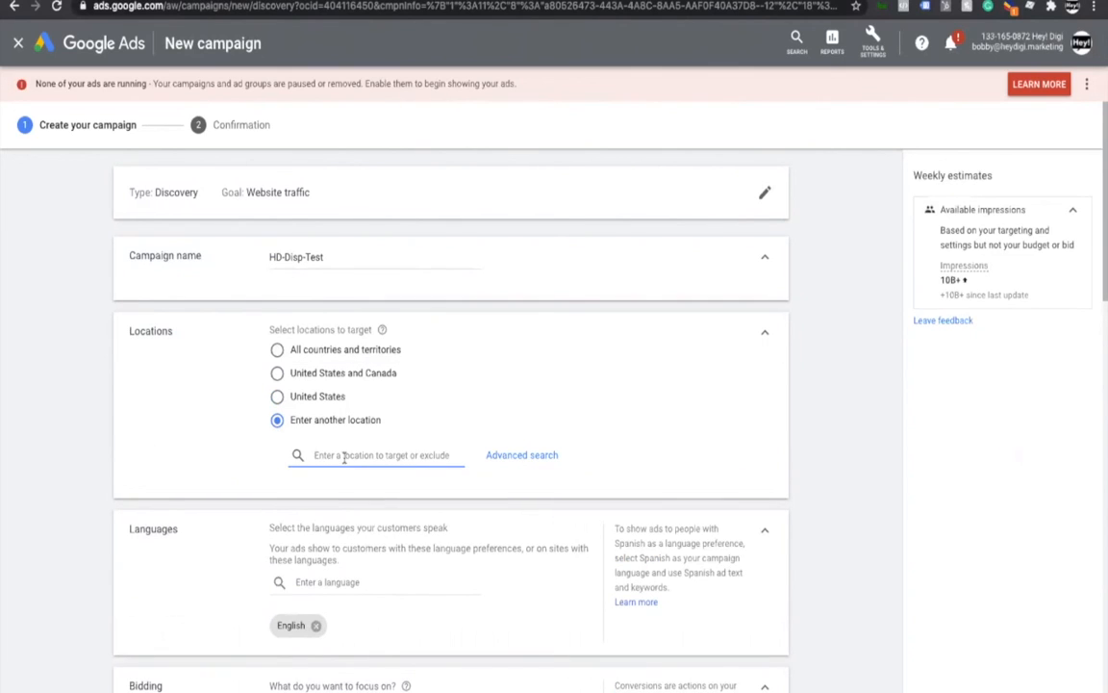
text(Nashville)
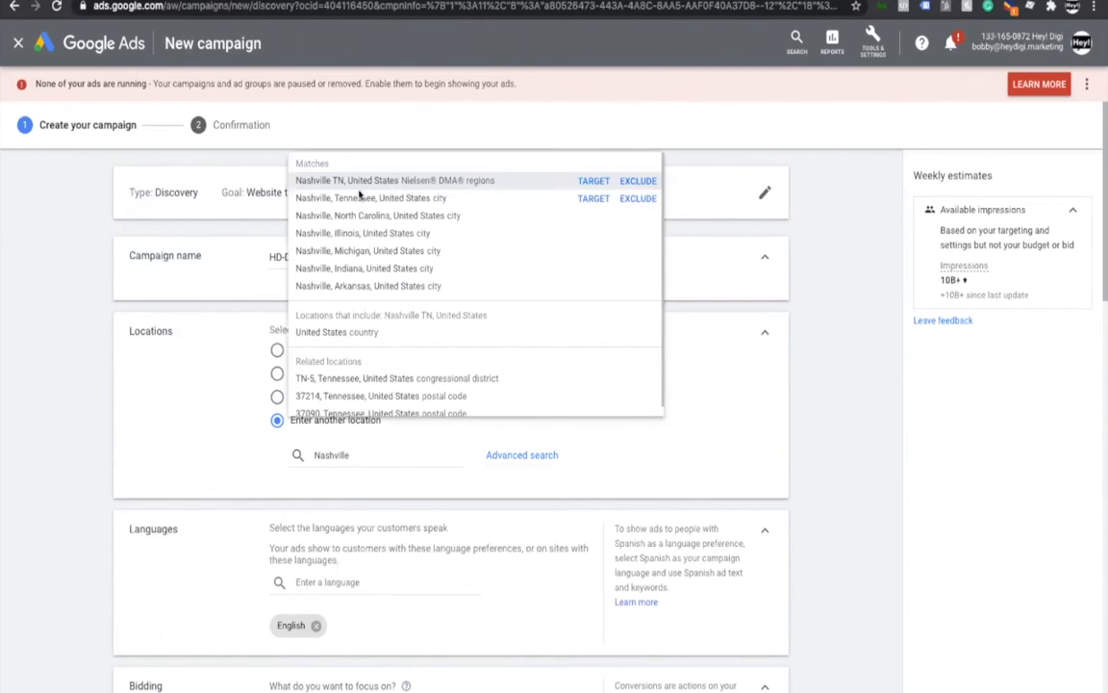
click(348, 197)
- Set the campaign's target cost per action to $10.77 and fill in the average daily budget
scroll(174, 520, down, 5)
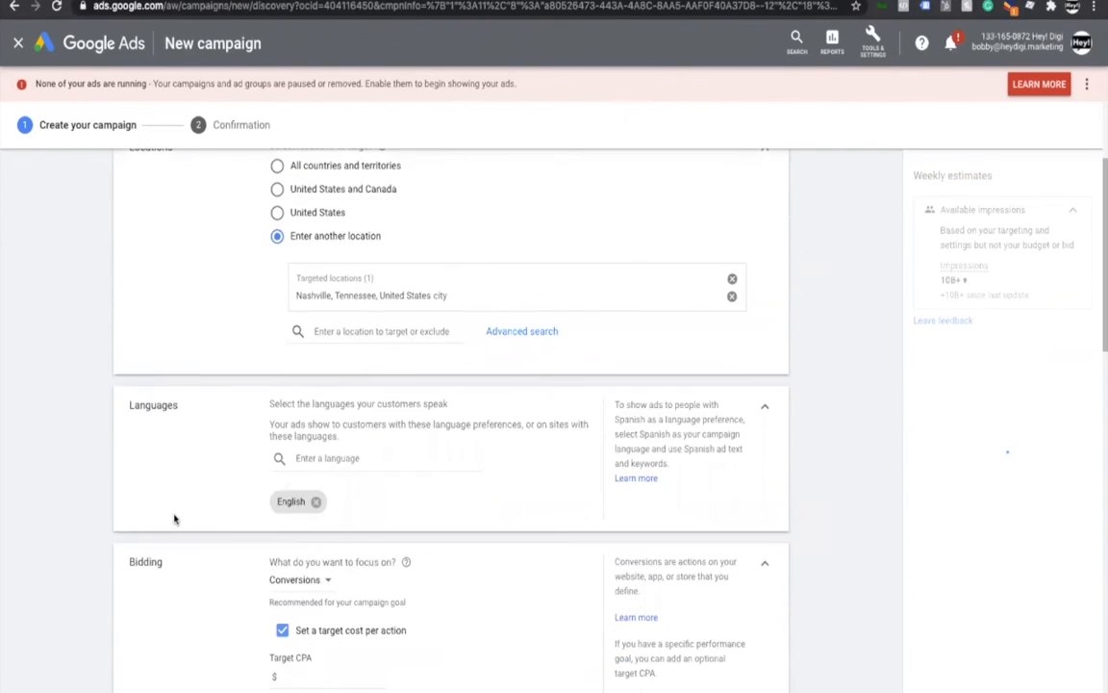
click(310, 426)
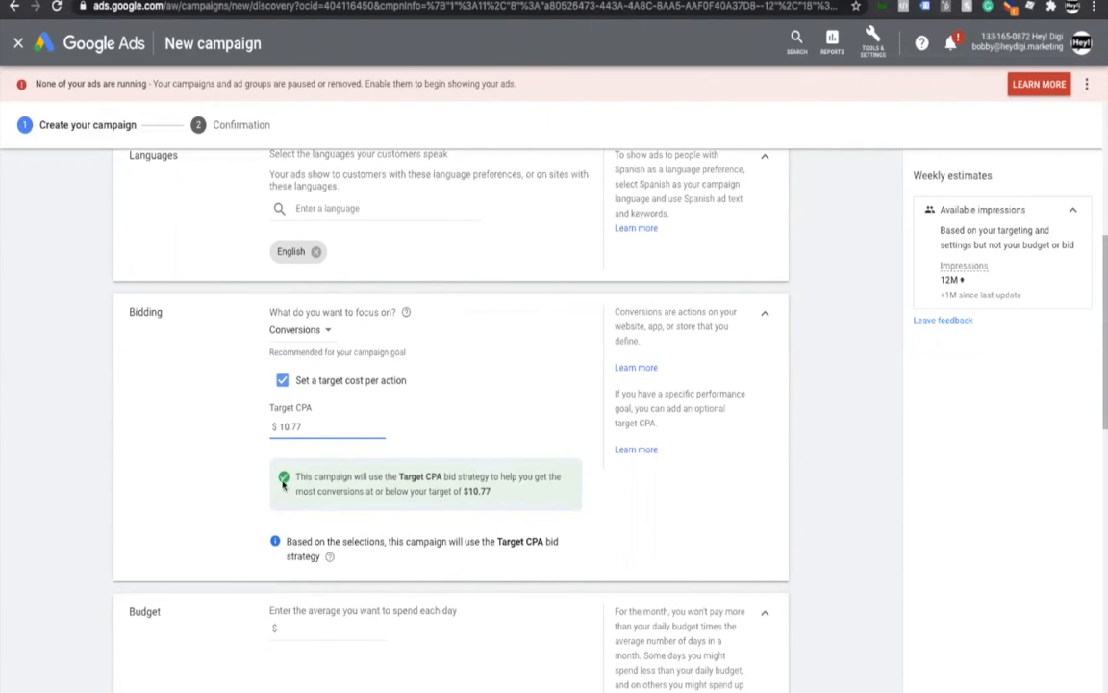
click(211, 493)
scroll(221, 517, down, 3)
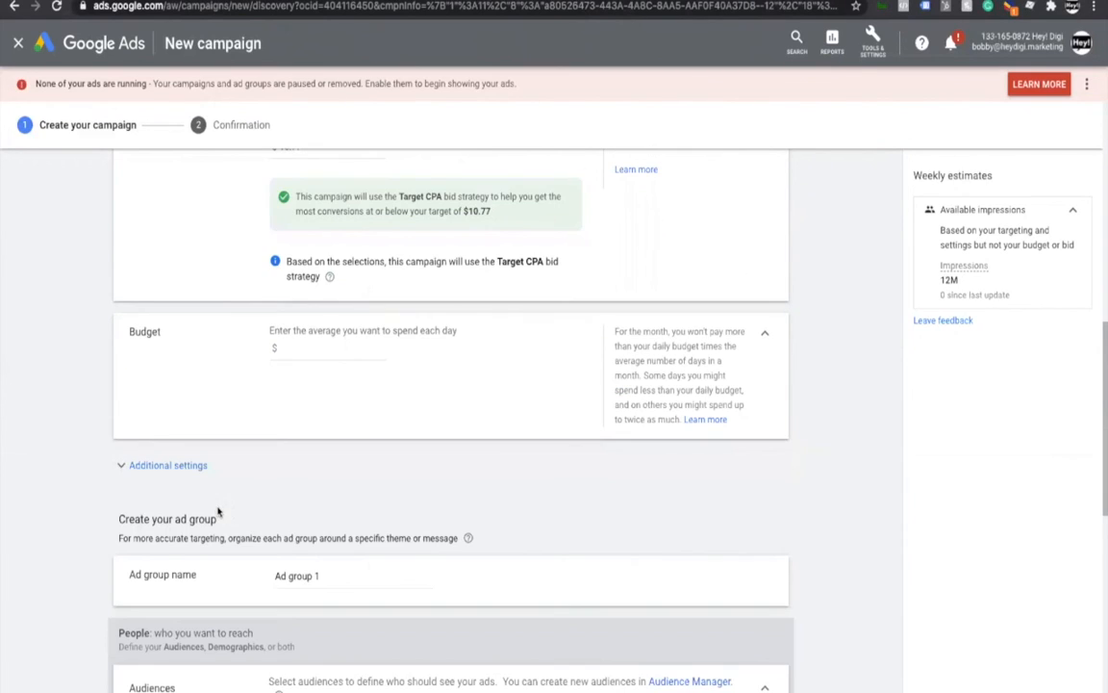
click(300, 348)
- Target the website-visitor remarketing audience All visitors (Google Ads) in the ad group
scroll(224, 385, down, 3)
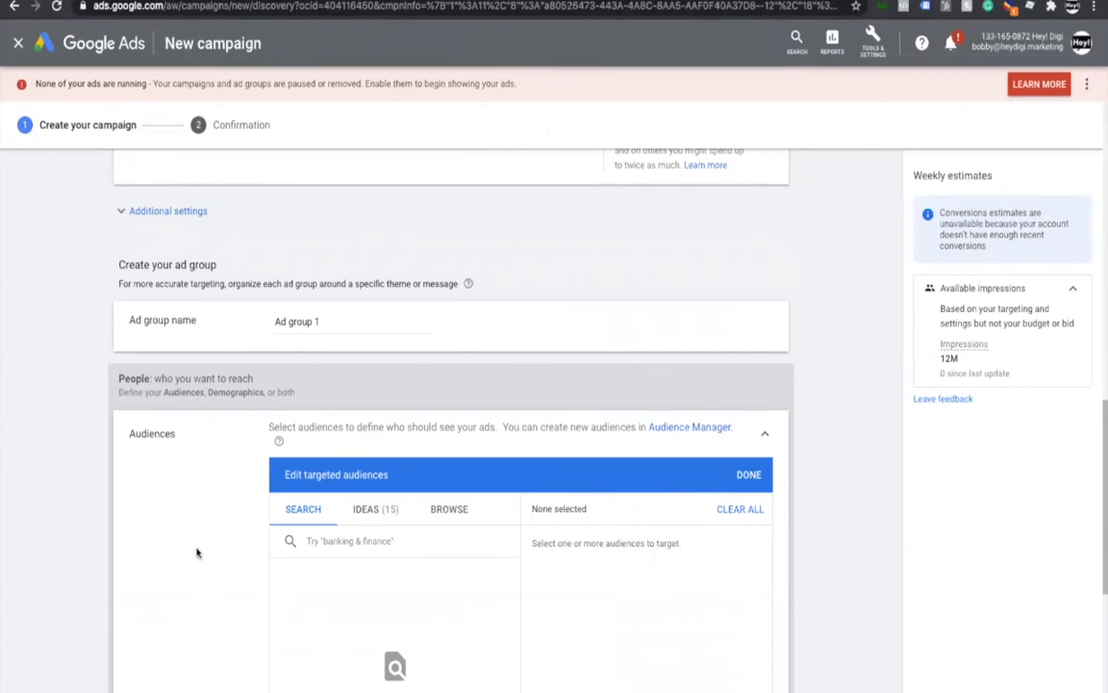
scroll(198, 551, down, 3)
scroll(269, 226, up, 1)
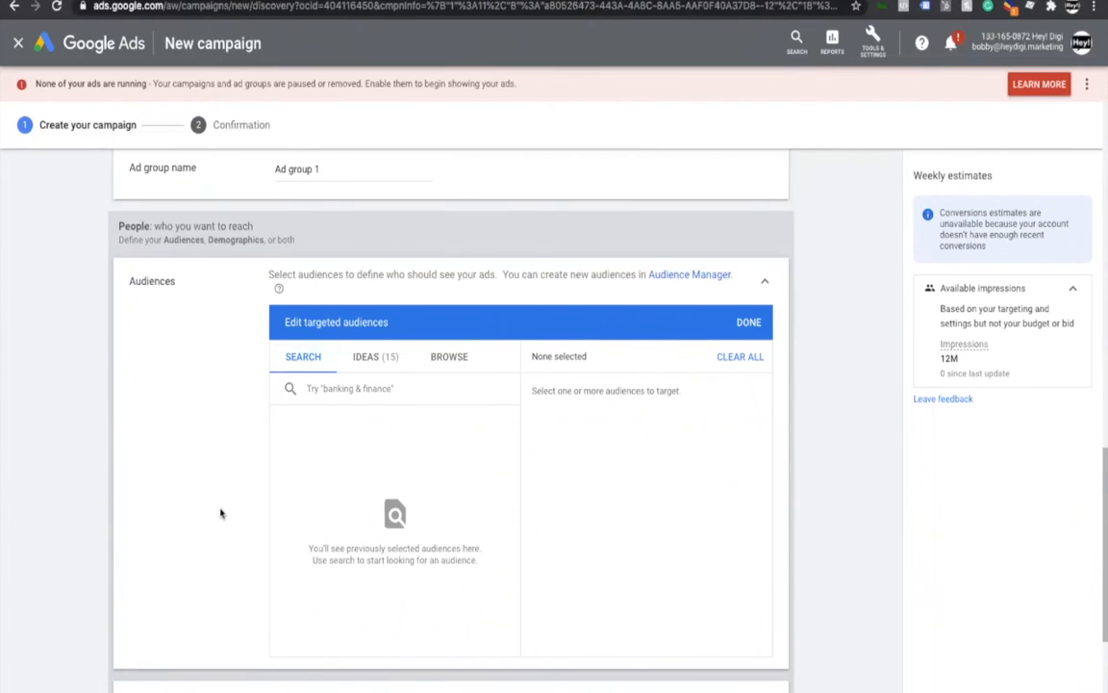
scroll(222, 512, down, 1)
scroll(305, 303, up, 1)
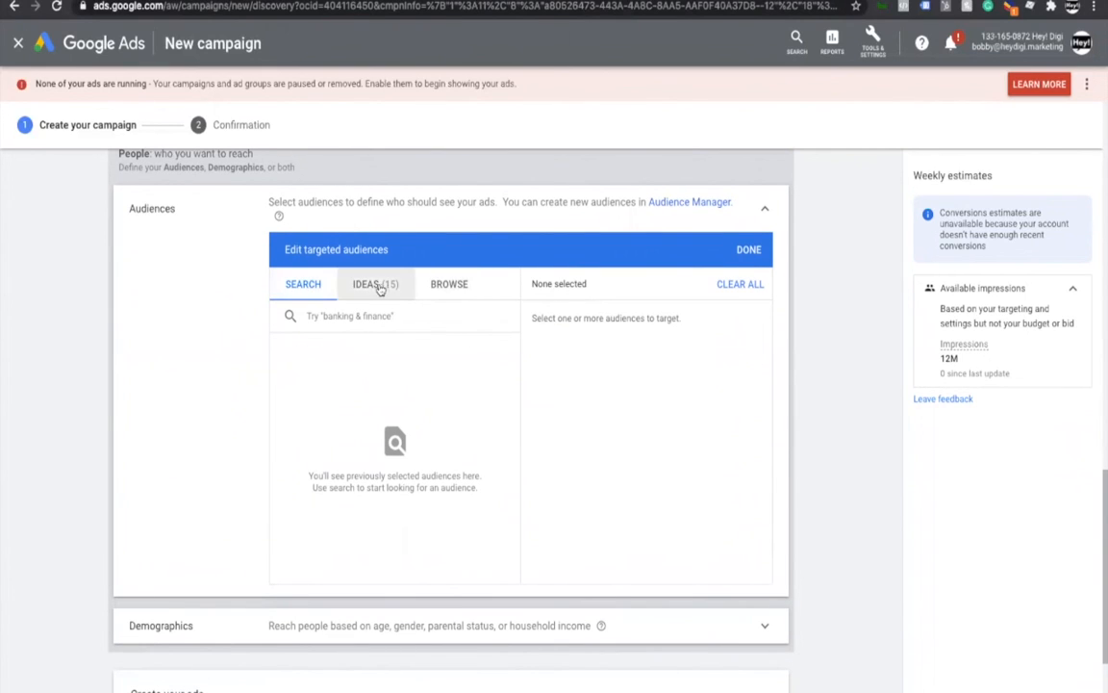
click(440, 286)
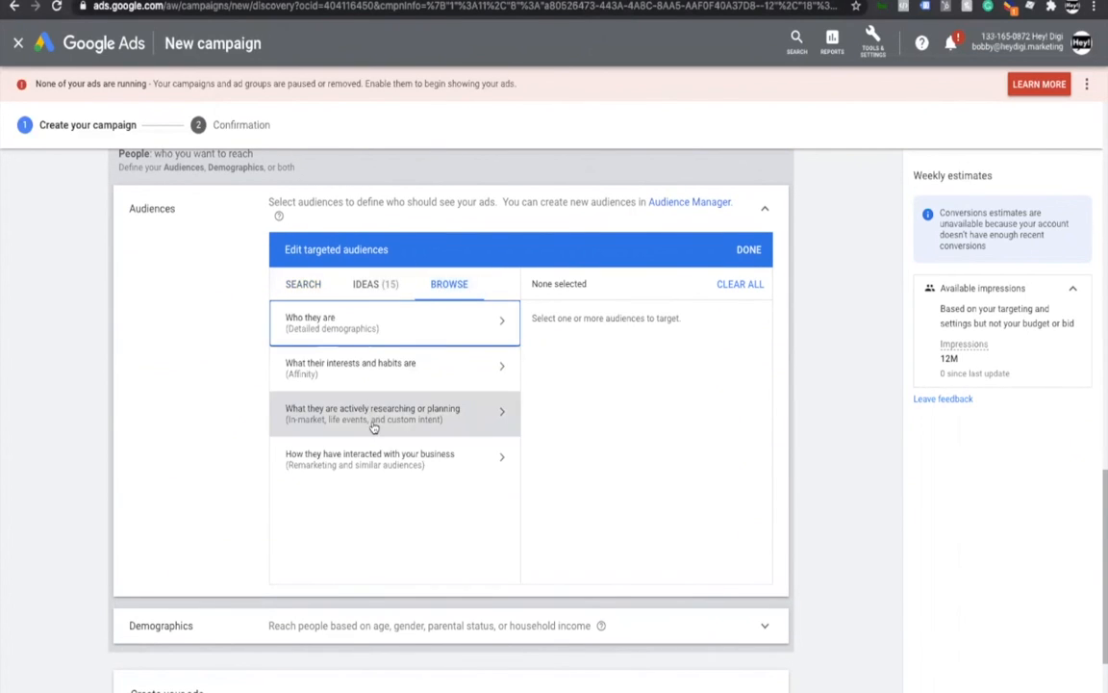
click(383, 460)
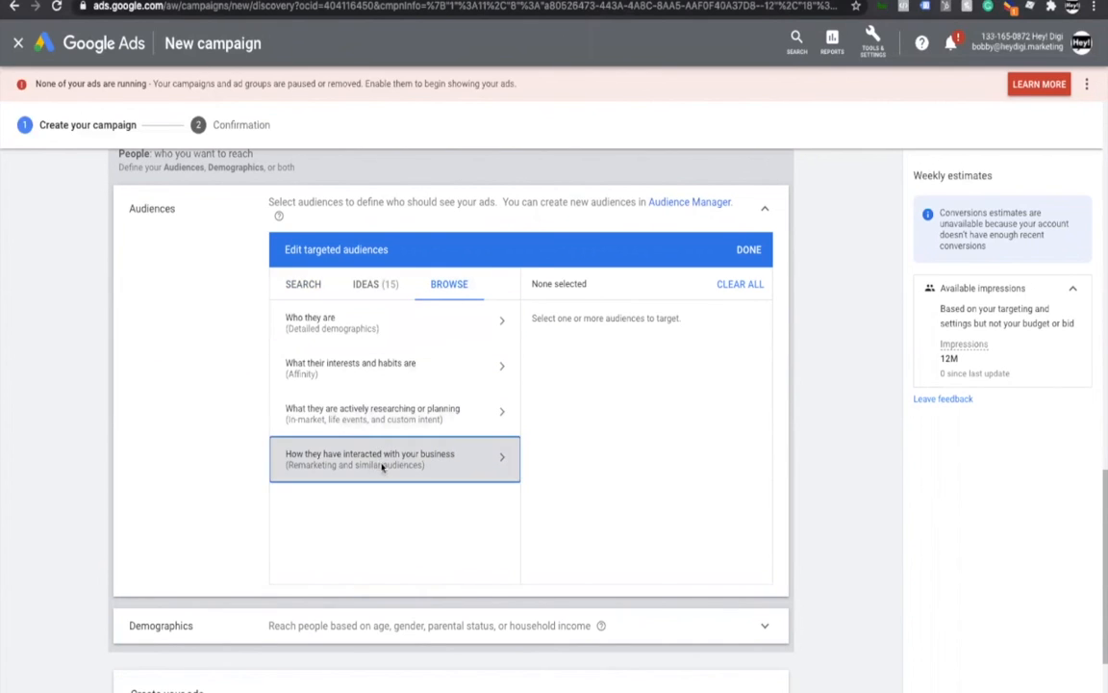
click(337, 376)
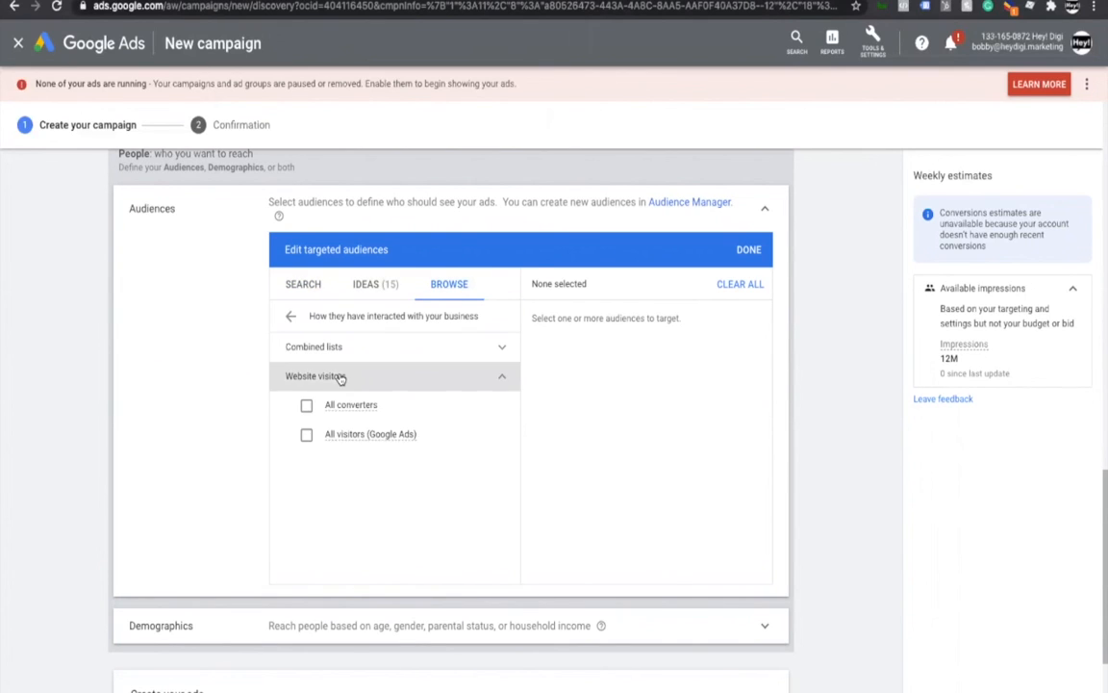
click(306, 435)
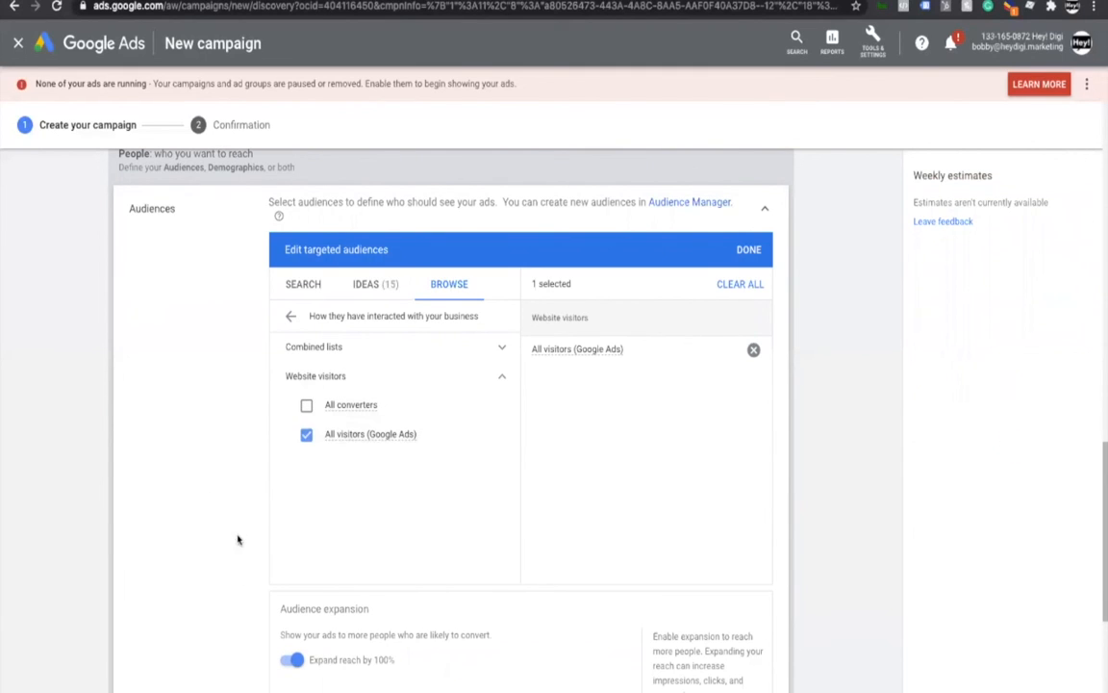
- Deselect and reselect the All visitors (Google Ads) audience, and turn off its audience expansion
scroll(238, 529, down, 2)
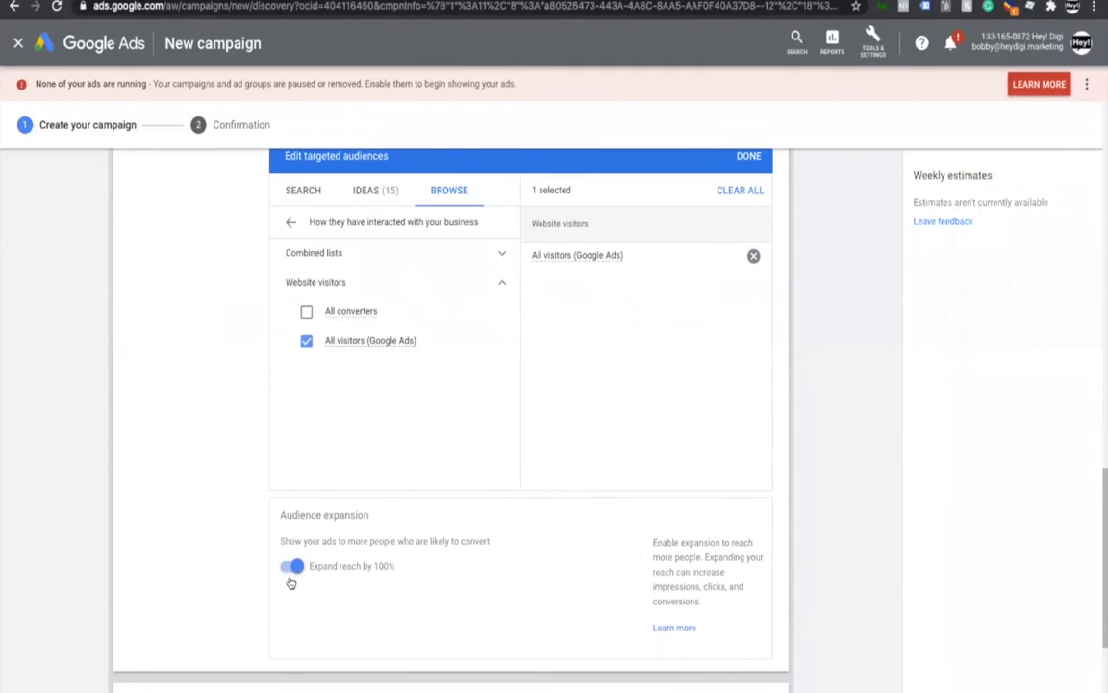
key(space)
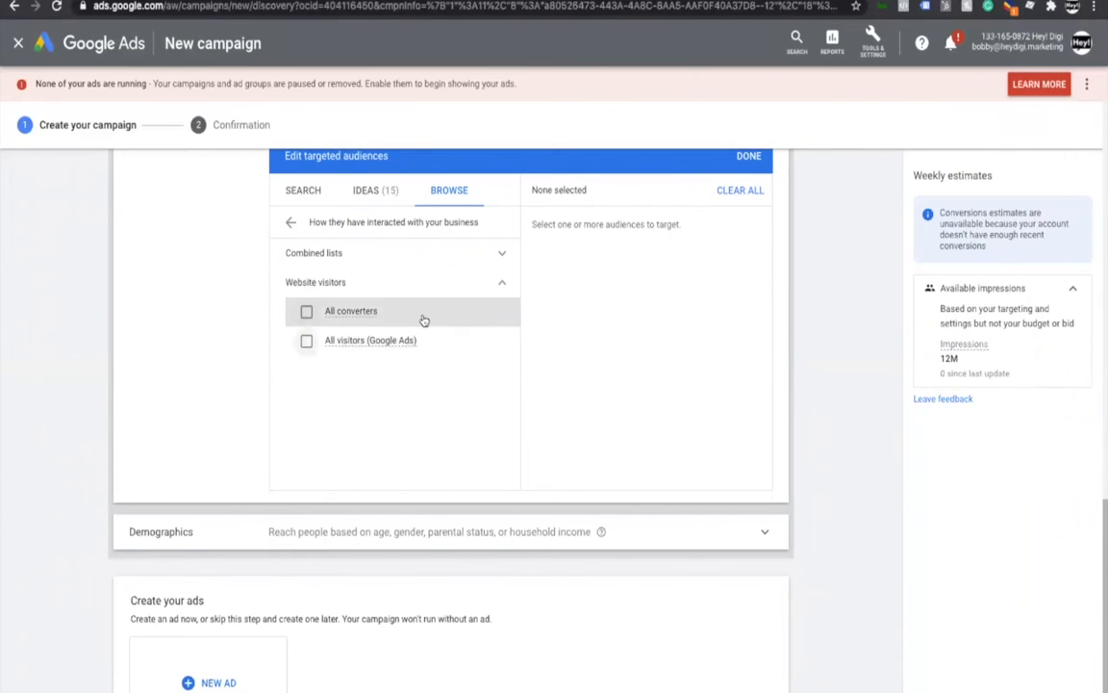
click(306, 341)
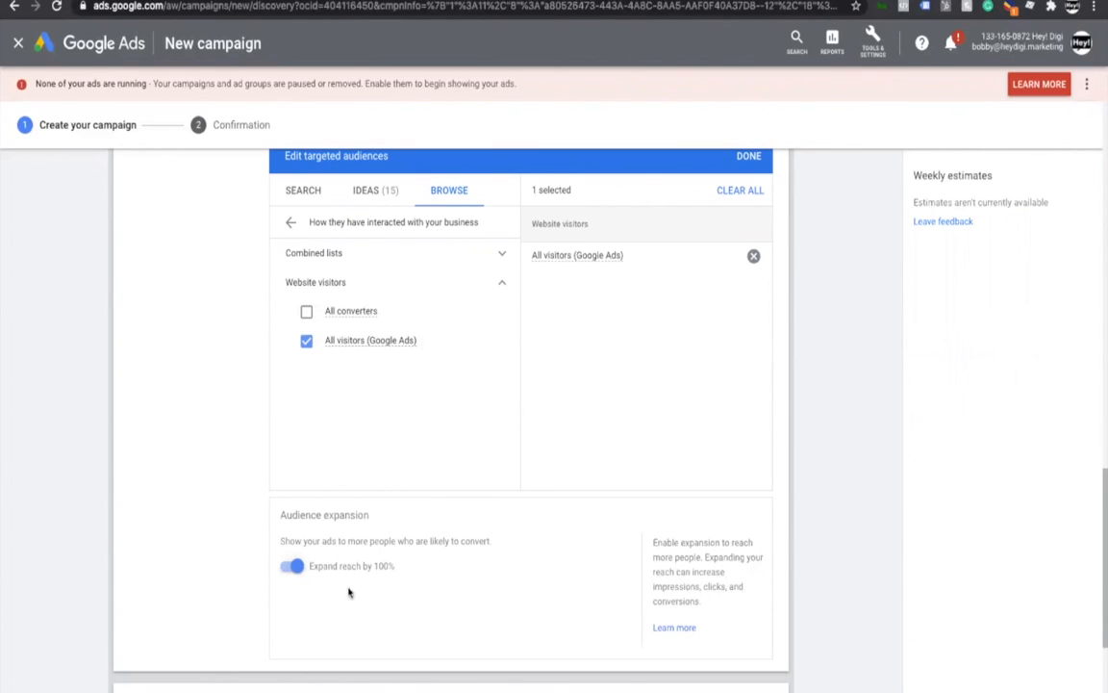
click(290, 569)
- Exclude the 18 - 24 age group from the ad group's targeted demographics
scroll(276, 616, down, 3)
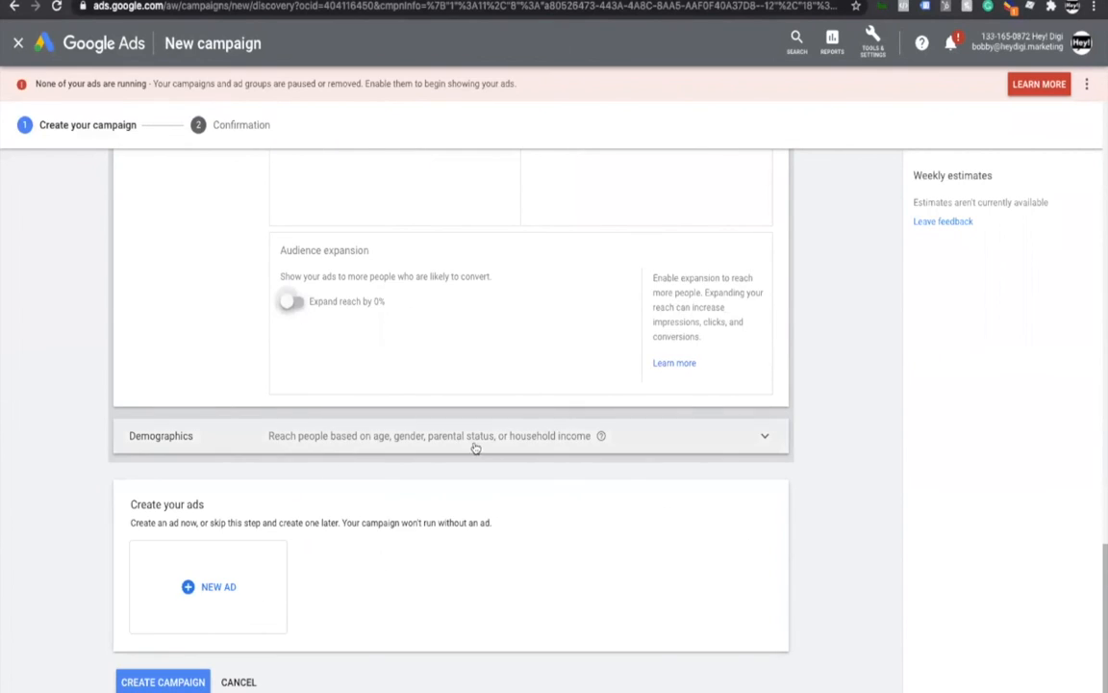
click(683, 441)
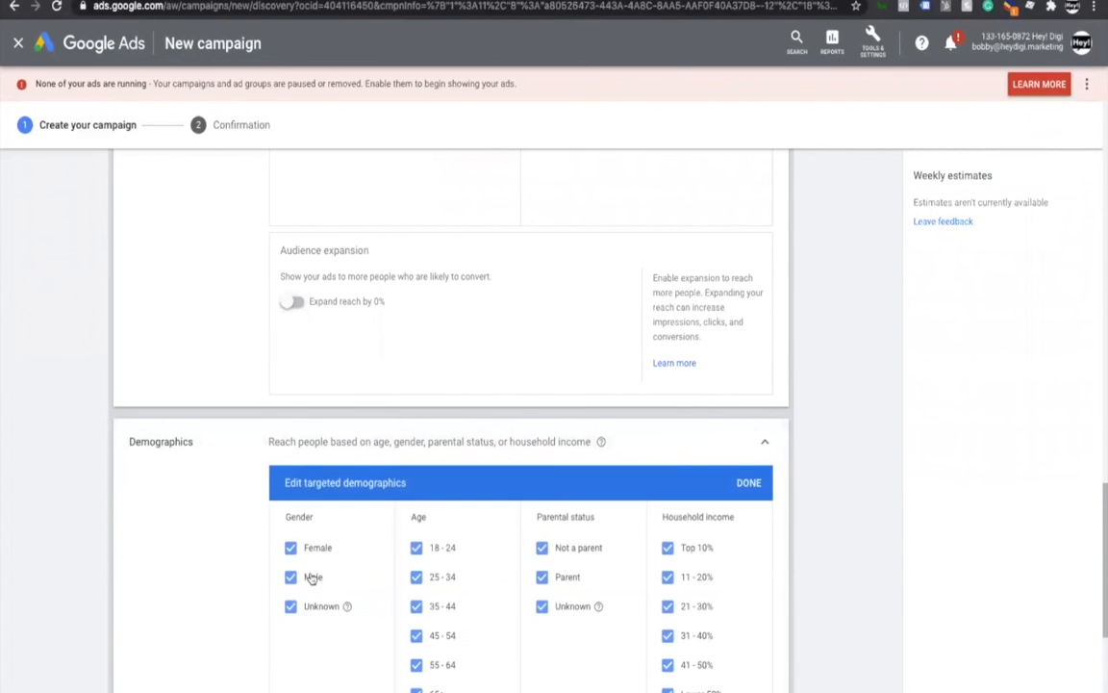
scroll(195, 618, down, 1)
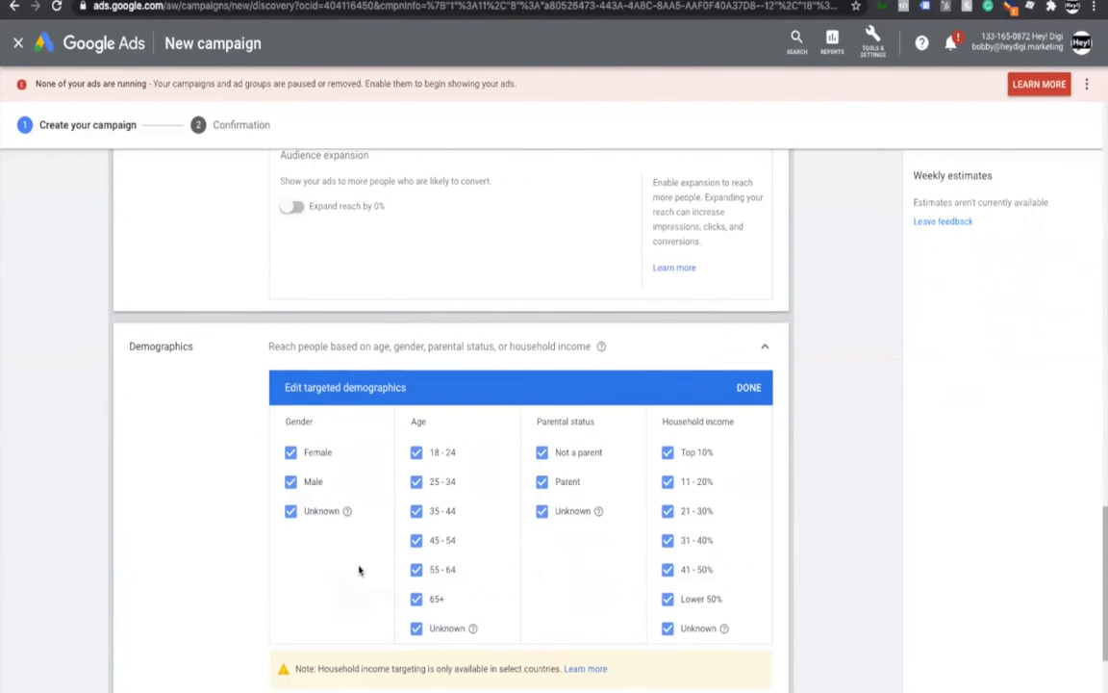
click(414, 456)
scroll(184, 610, down, 3)
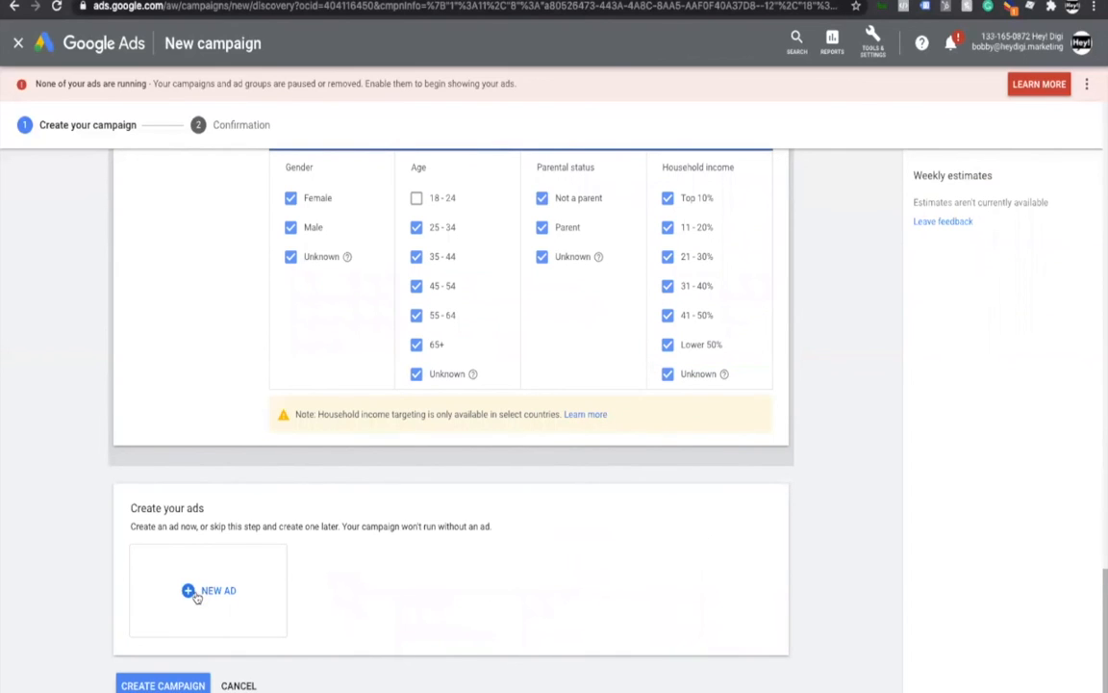
click(196, 595)
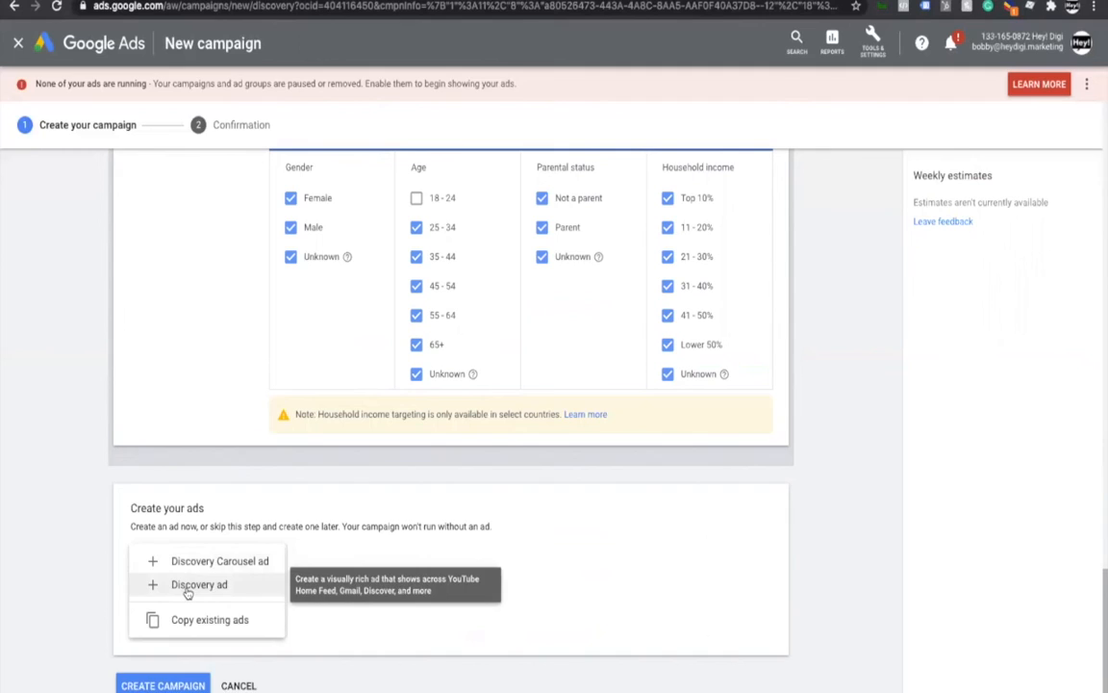
click(193, 585)
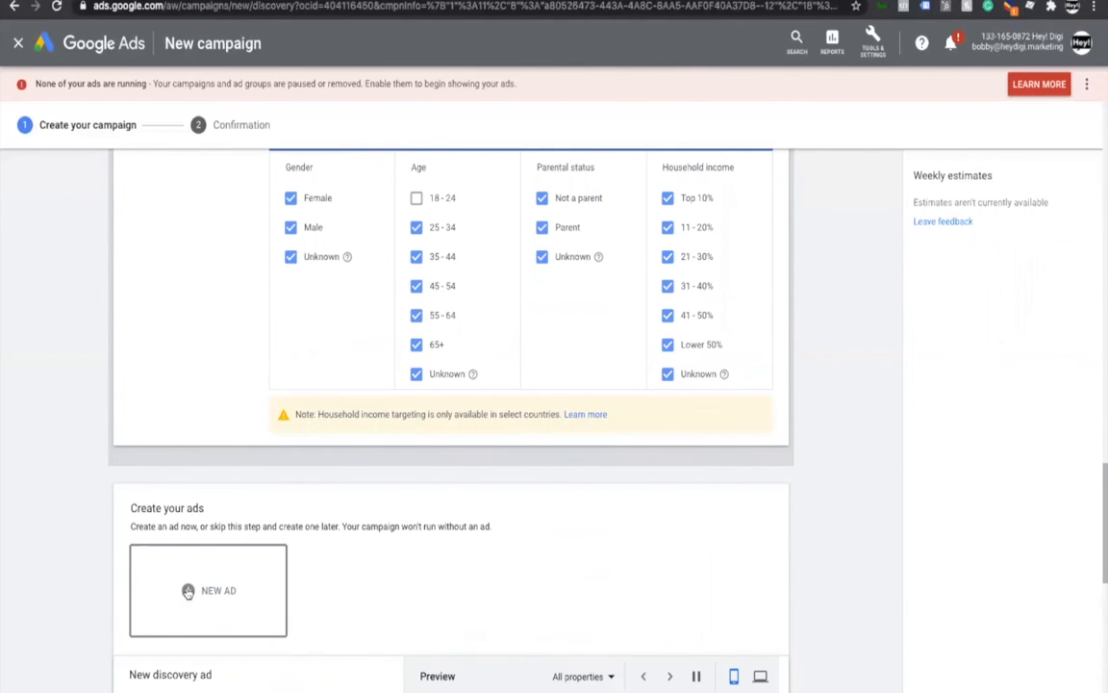
scroll(240, 606, down, 3)
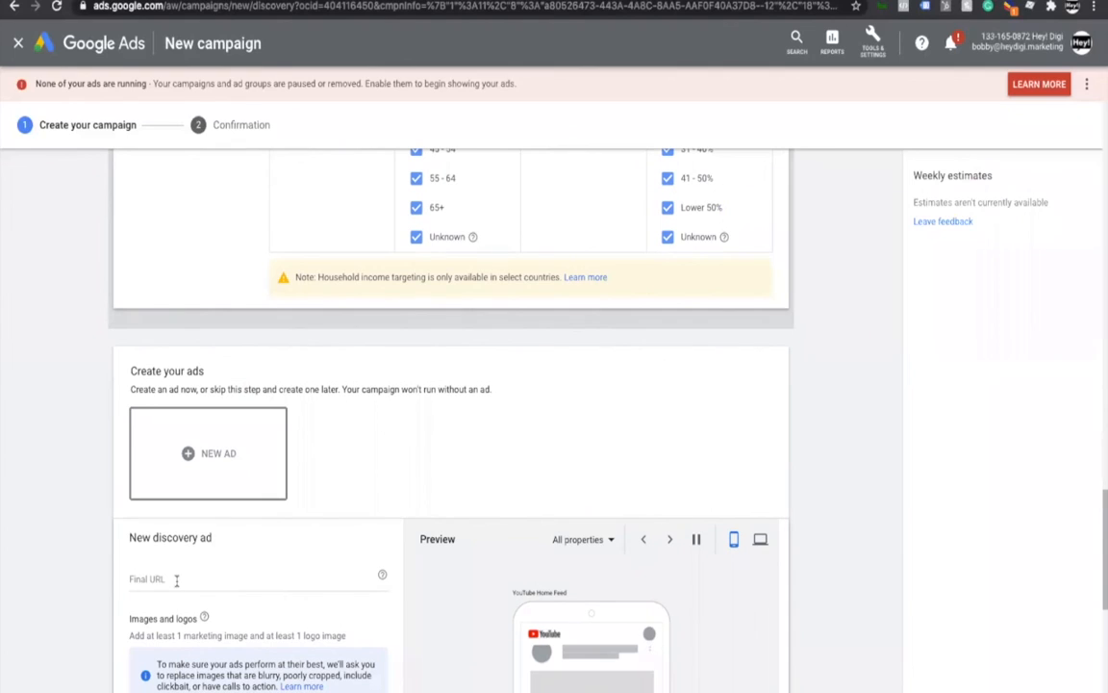
click(175, 578)
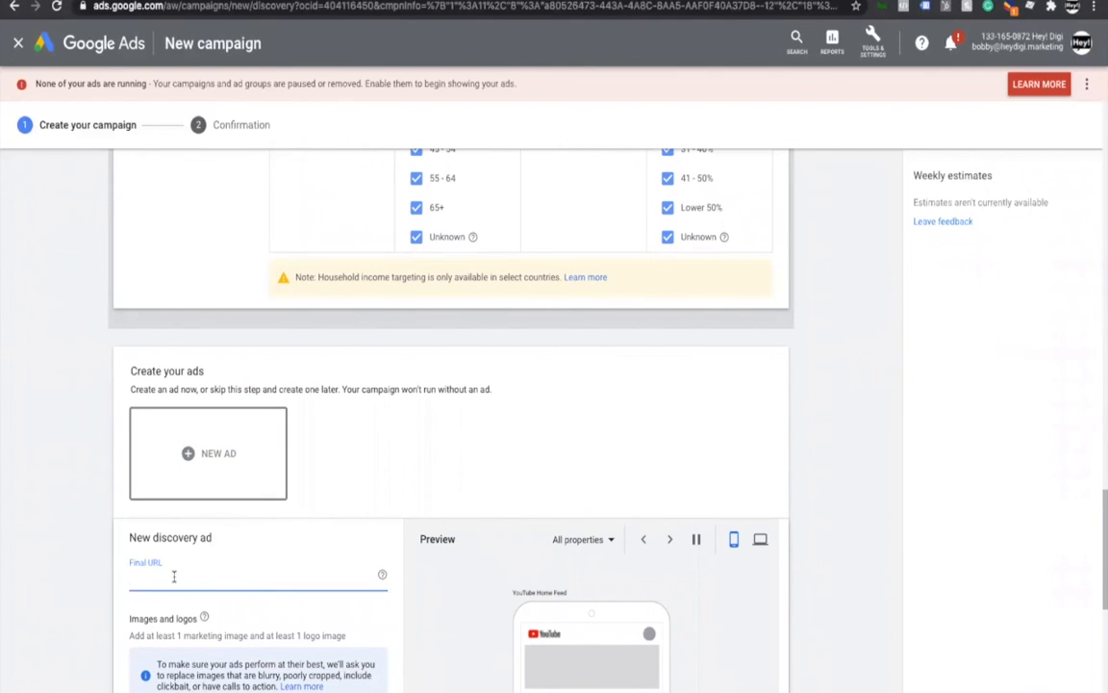
text(www.bridgesouthinvestments.com)
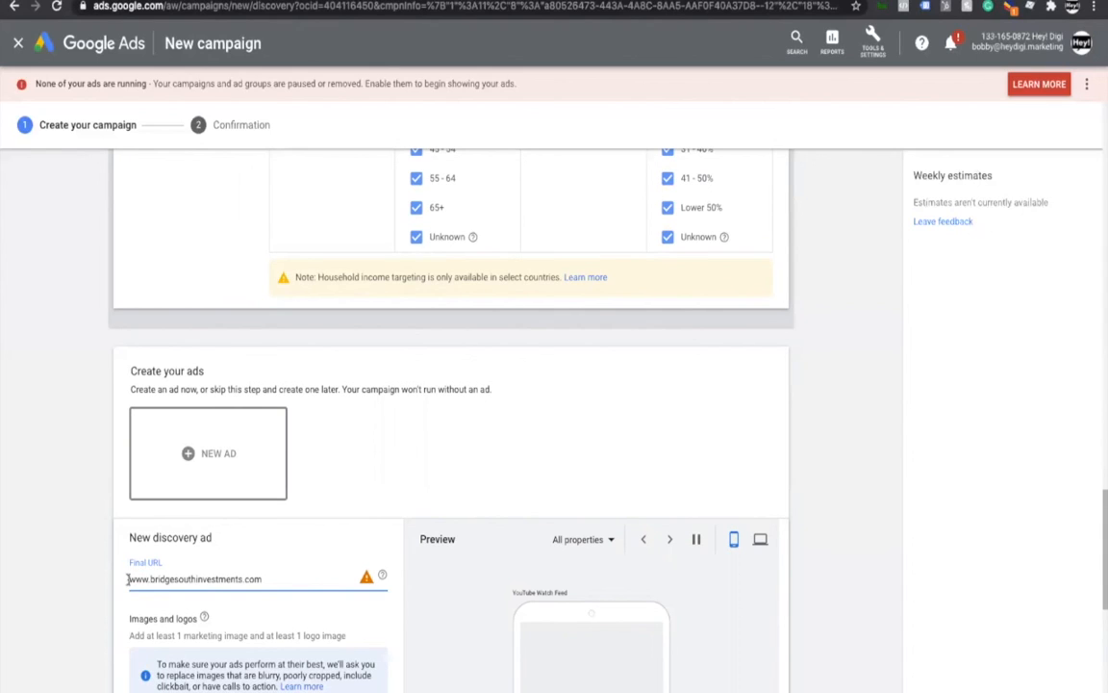
text(https://)
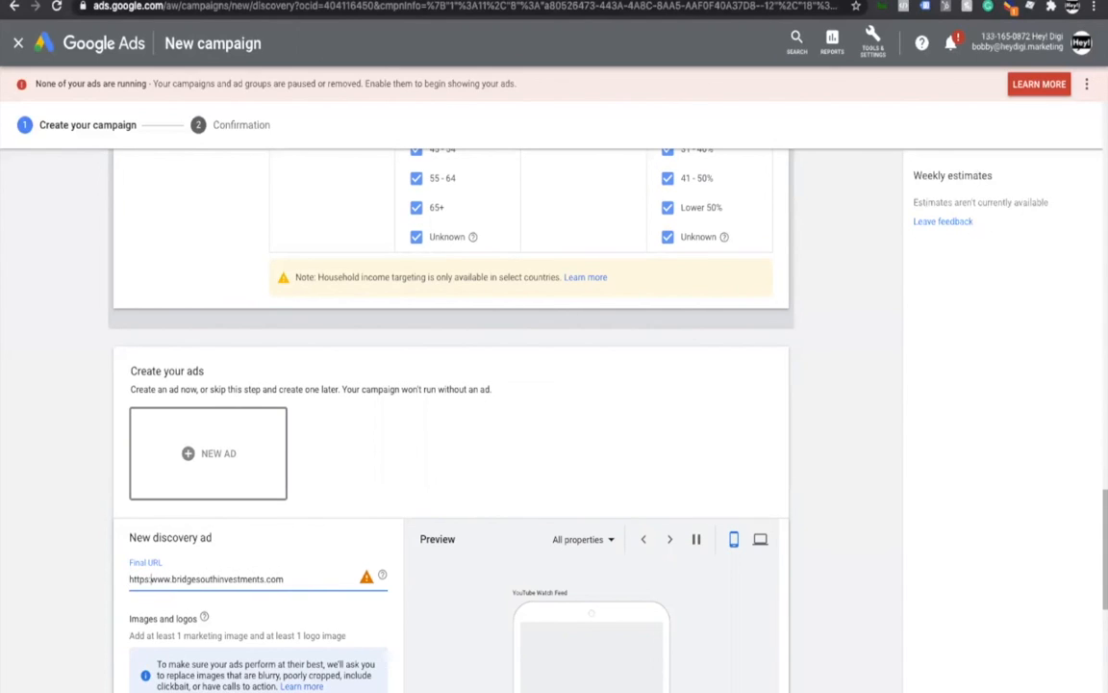
- Choose the Bridge South Investments graphic from the website scan and select it as a 1:1 logo for the ad
scroll(238, 564, down, 3)
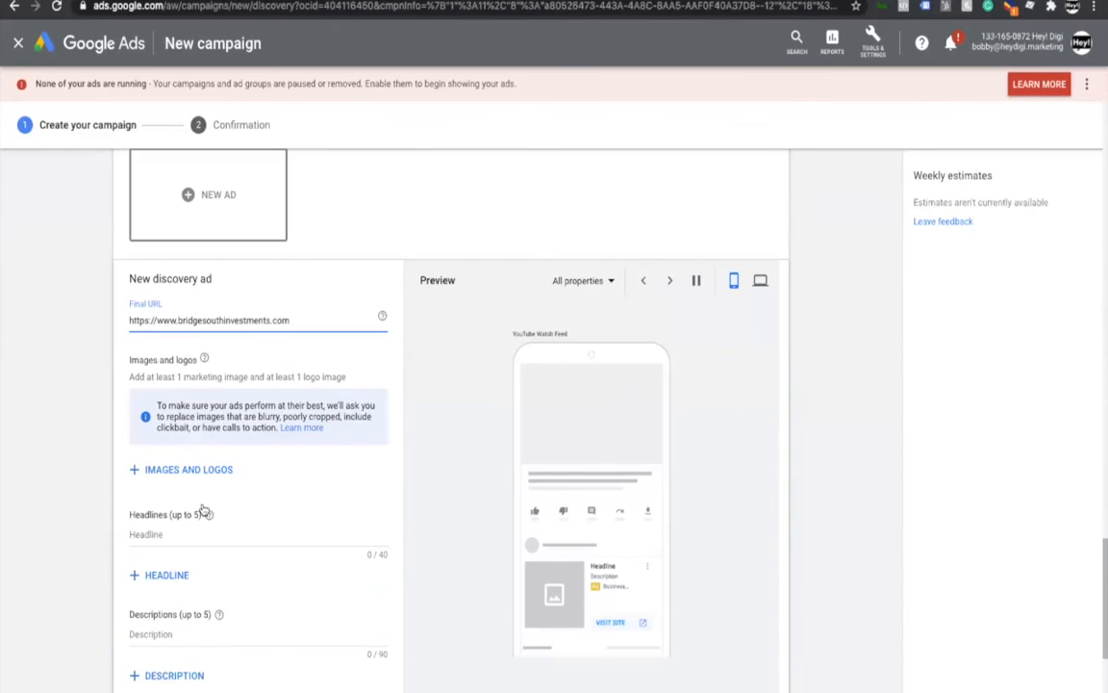
click(189, 470)
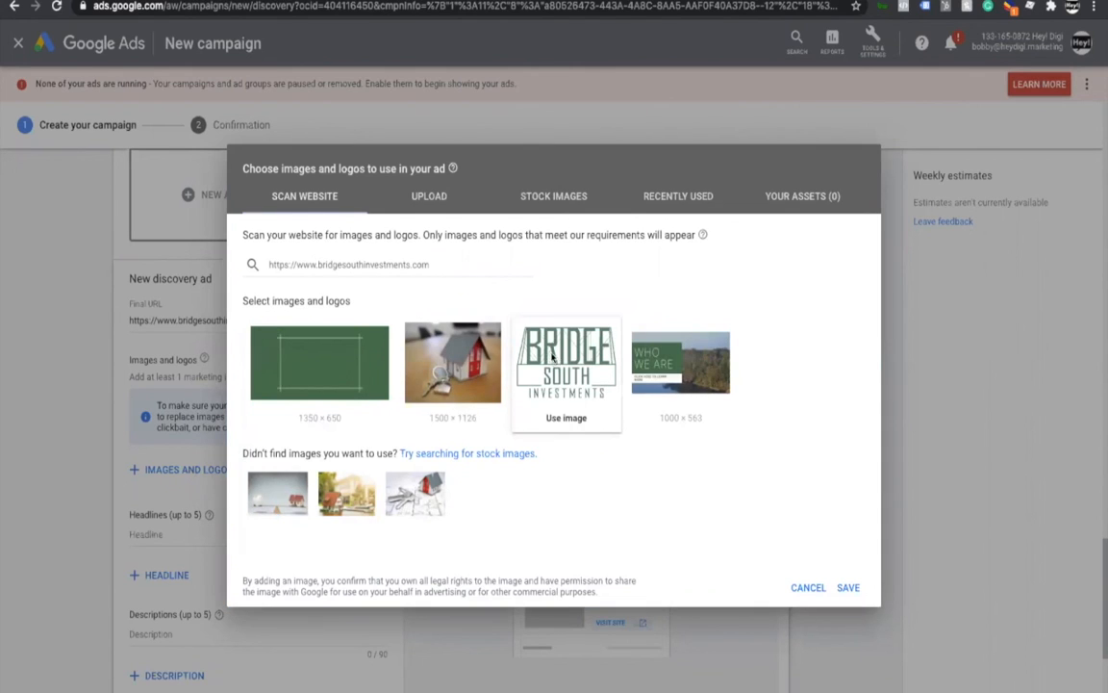
click(554, 358)
drag(356, 389, 356, 369)
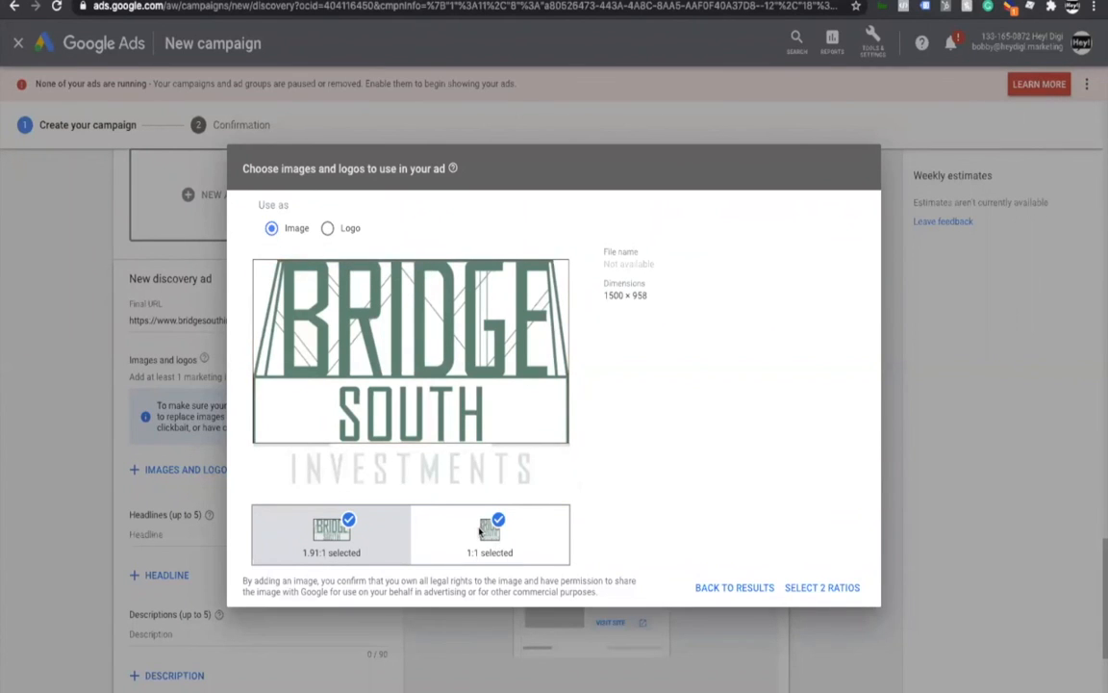
click(480, 530)
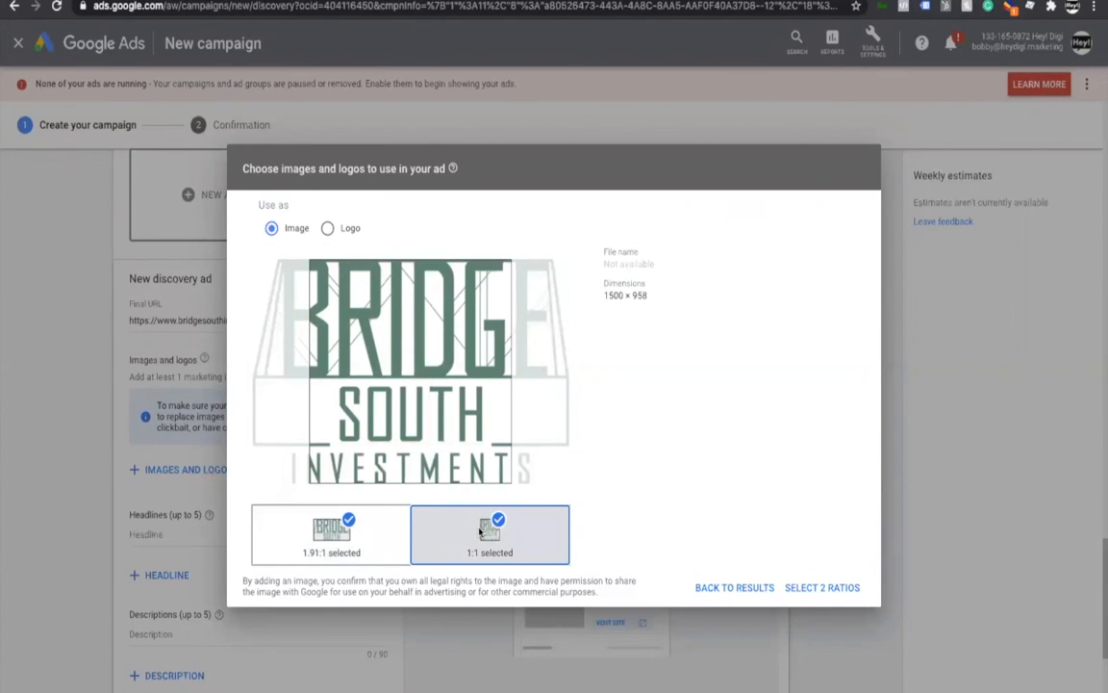
click(327, 228)
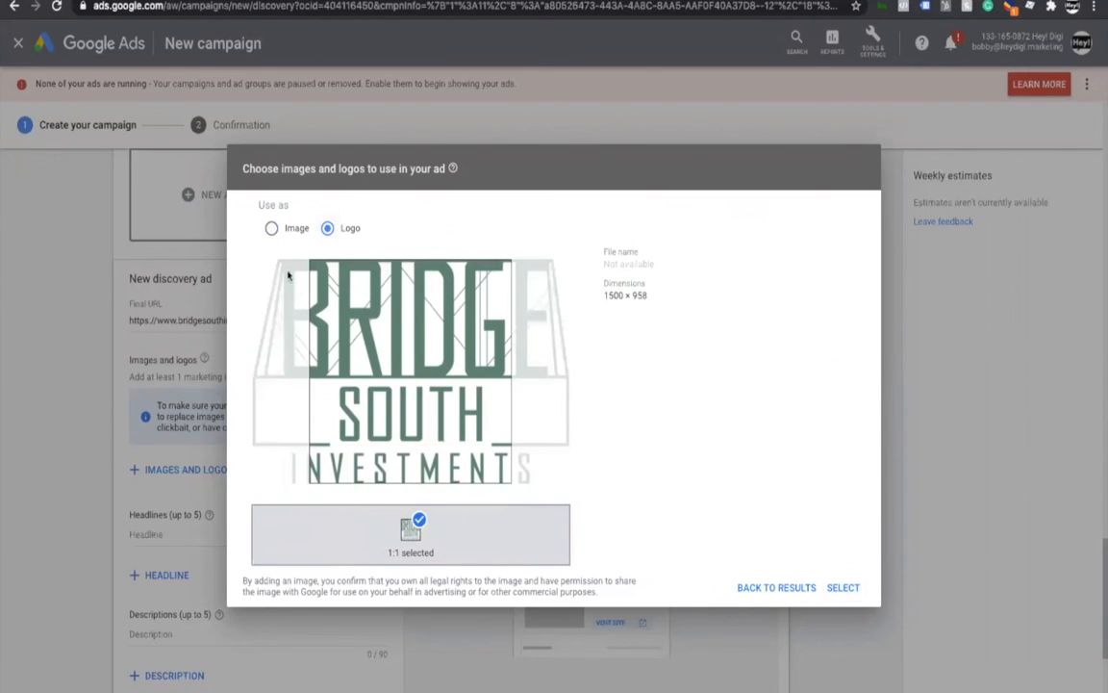
click(272, 228)
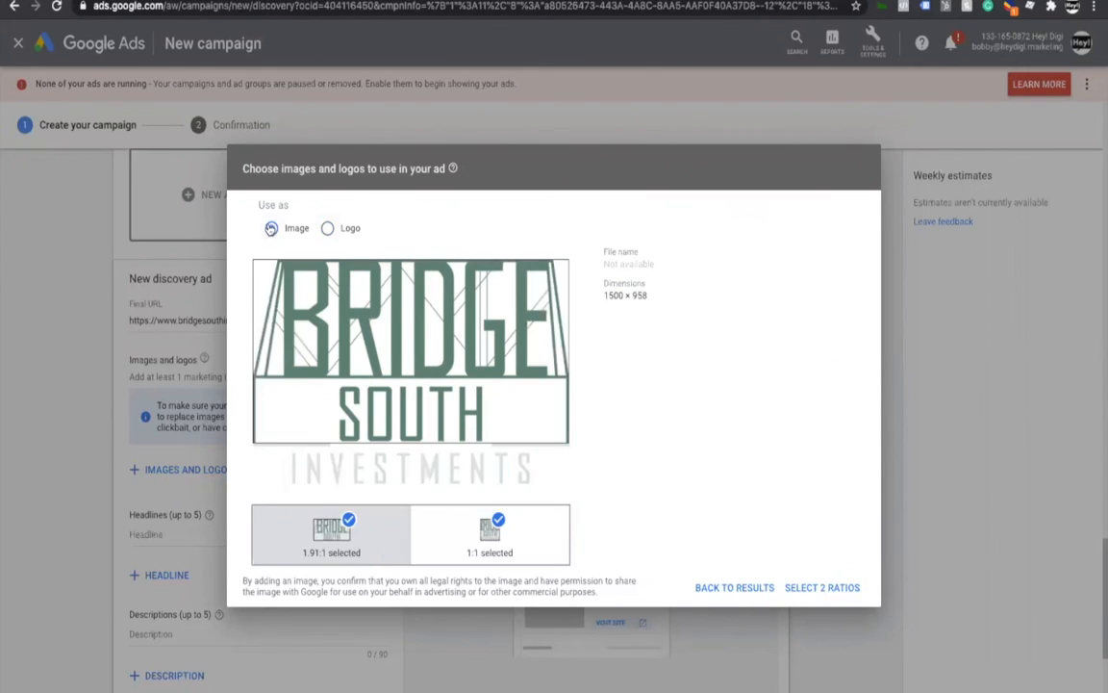
click(327, 228)
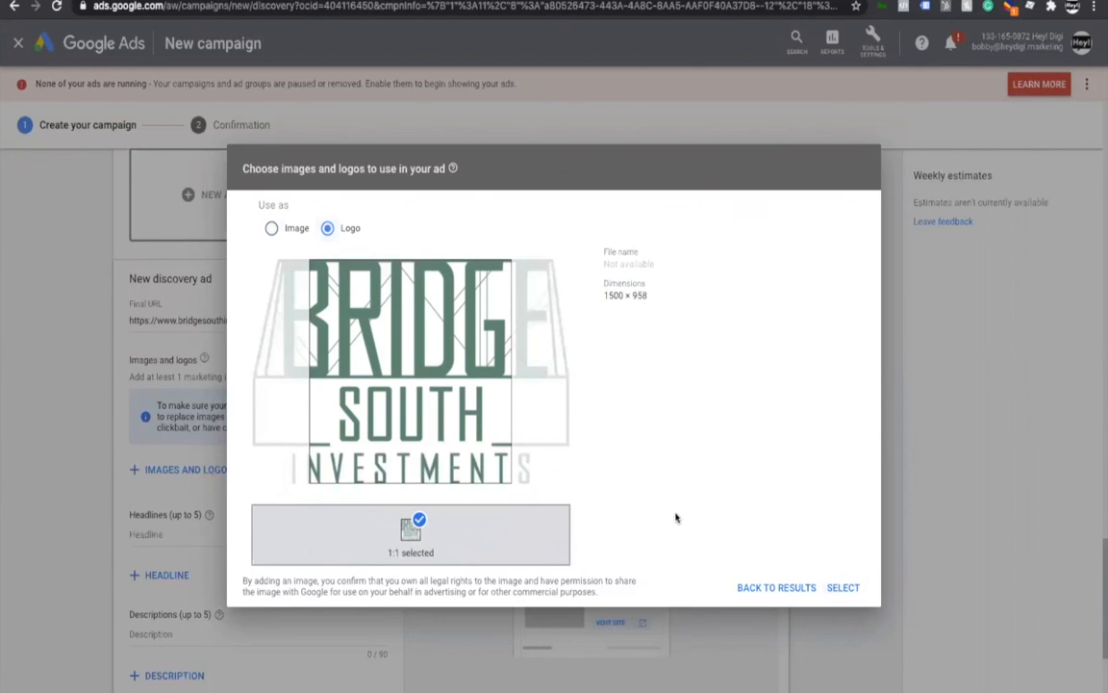
click(843, 587)
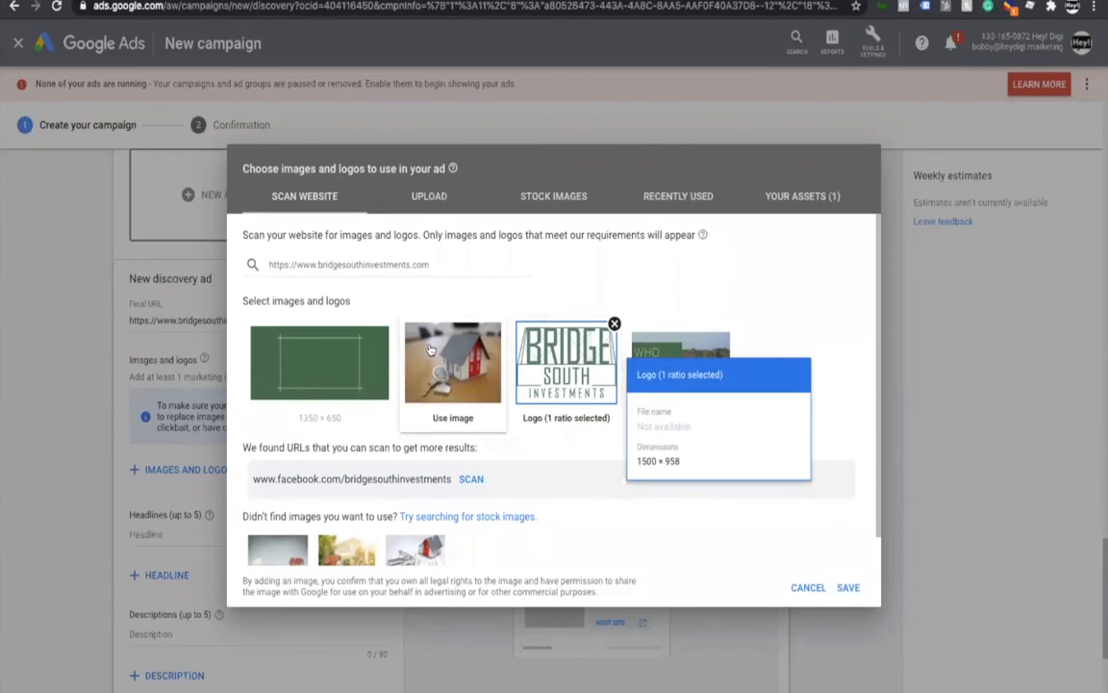
- Add the house-and-keys photo as a marketing image in 1.91:1 and 1:1, shifting the 1.91:1 crop down, and save the ad's image selection
click(425, 349)
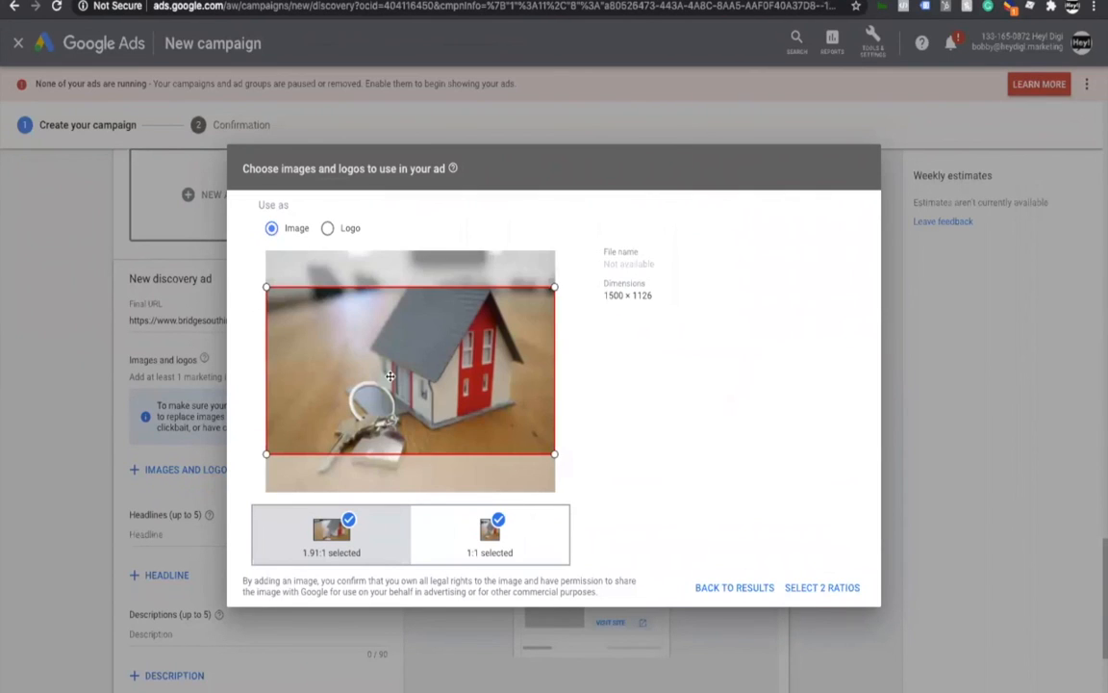
click(487, 534)
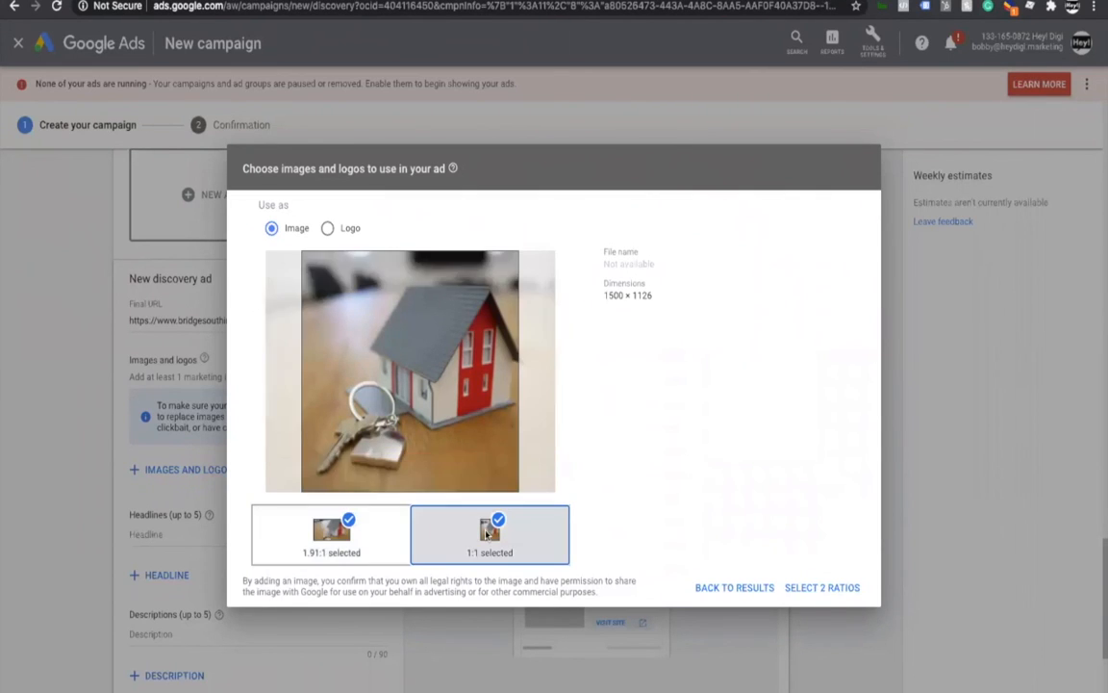
click(351, 539)
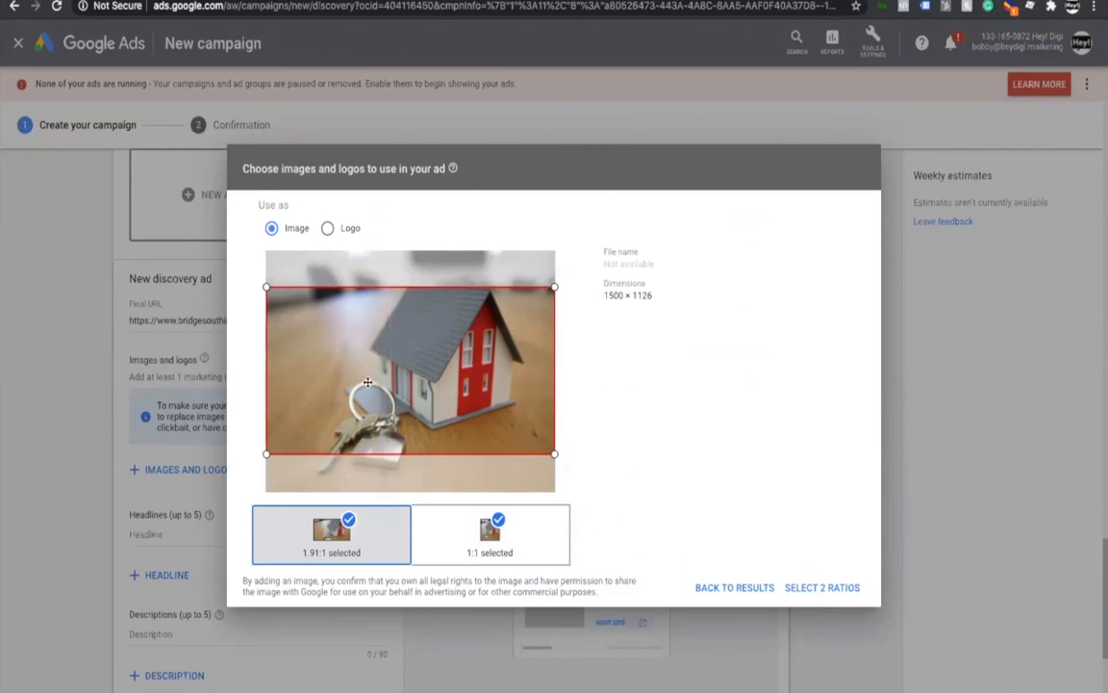
drag(373, 360, 373, 404)
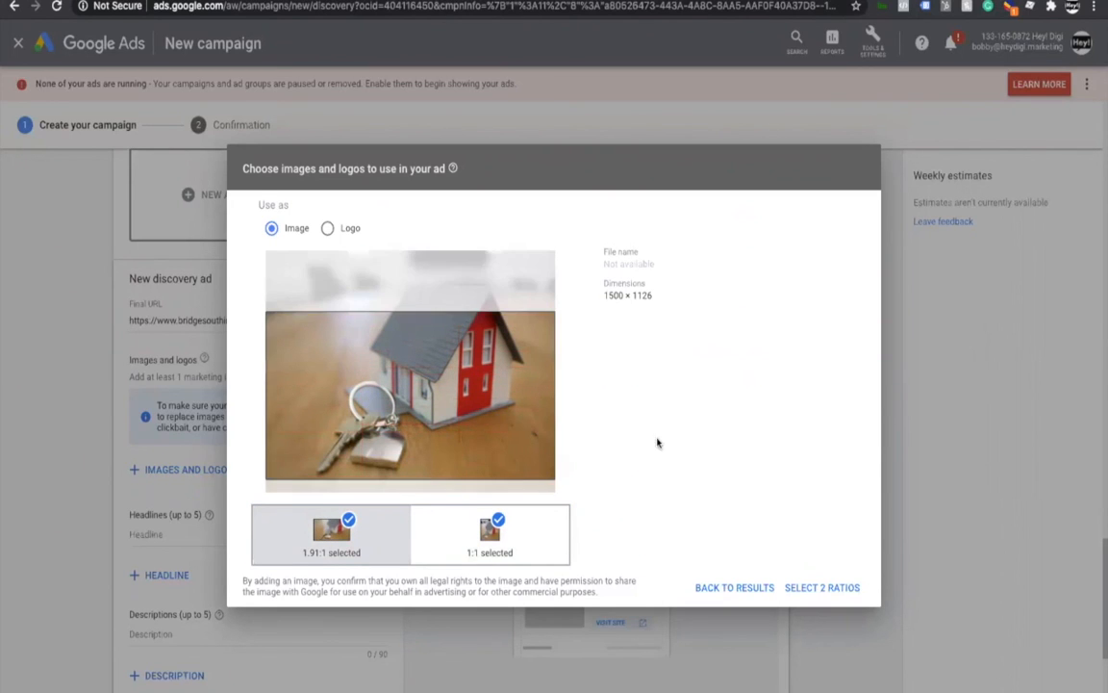
click(811, 588)
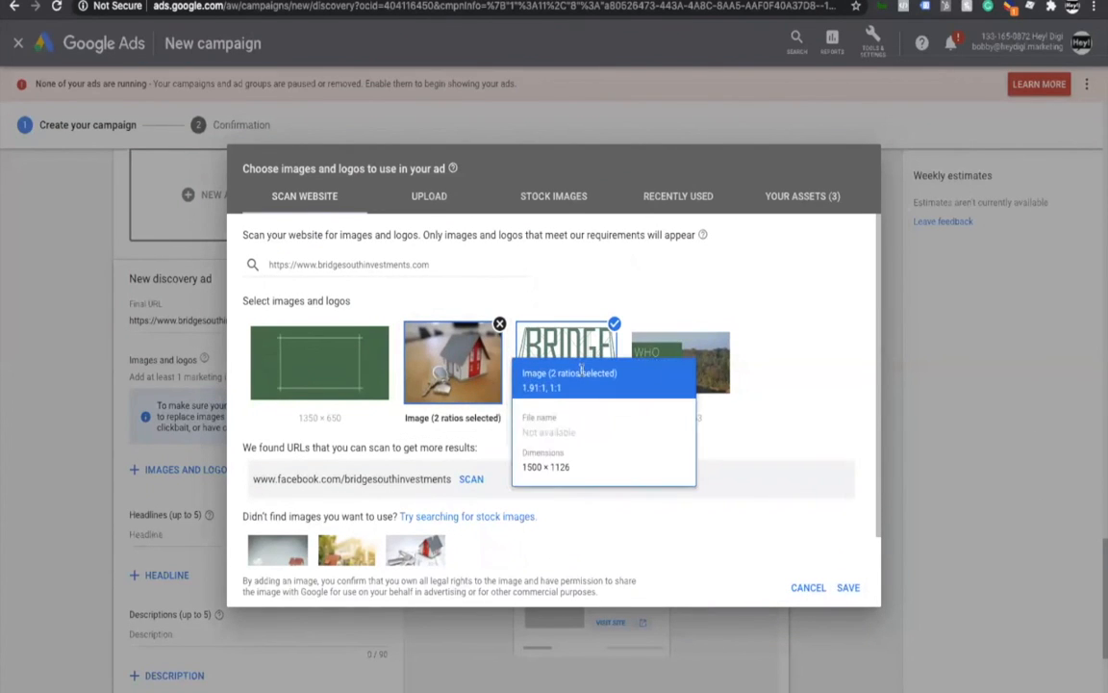
click(848, 588)
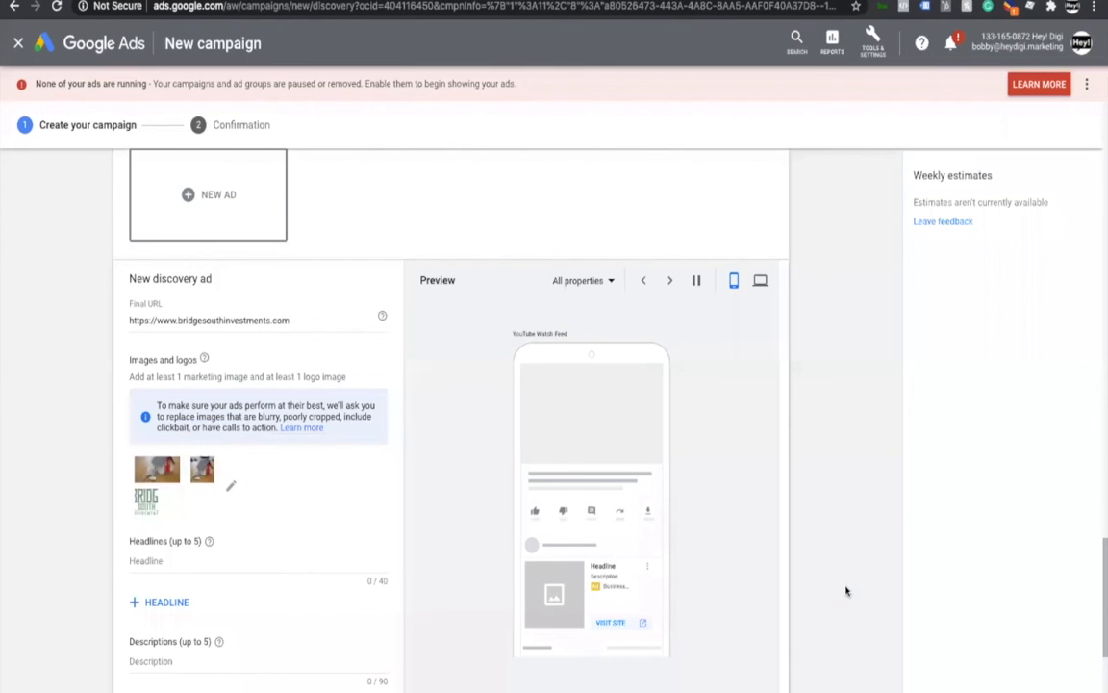
- Enter the ad headline "Hard Money" and the description "Unicorns Are Cool"
click(156, 561)
text(Hard Money)
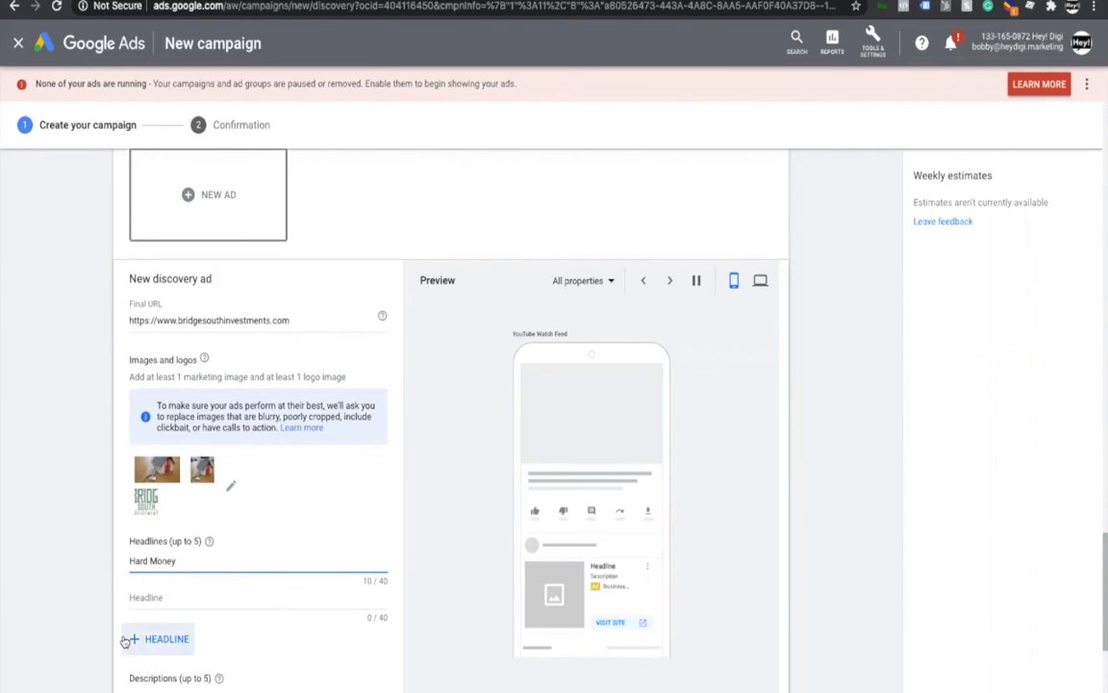
scroll(145, 577, down, 2)
click(159, 480)
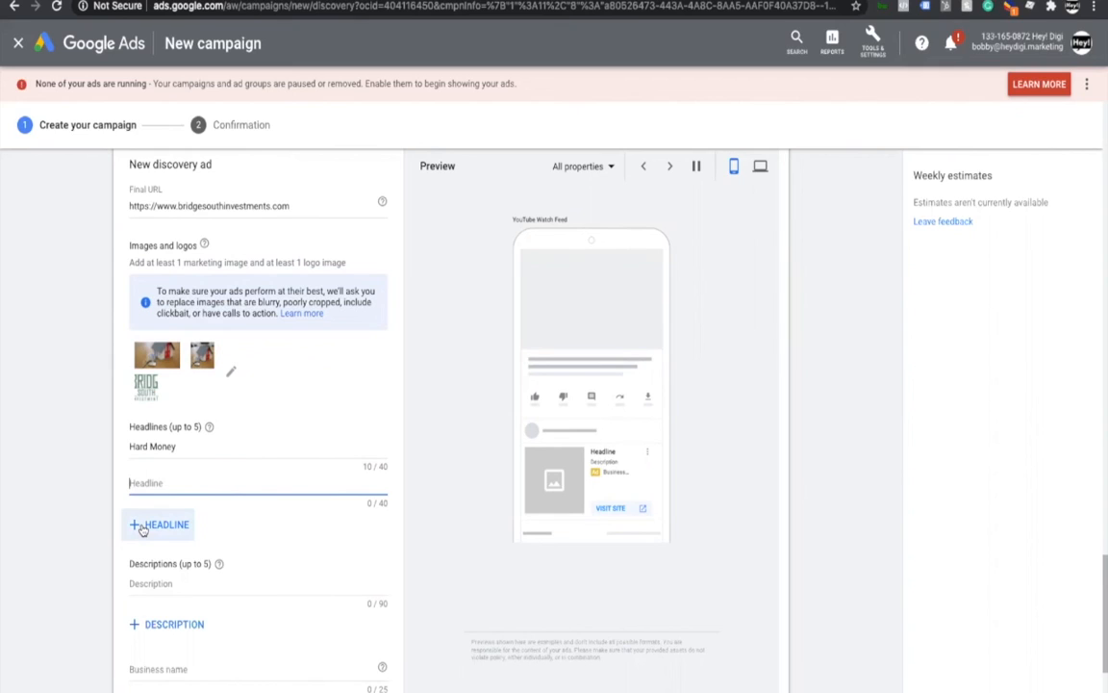
click(160, 584)
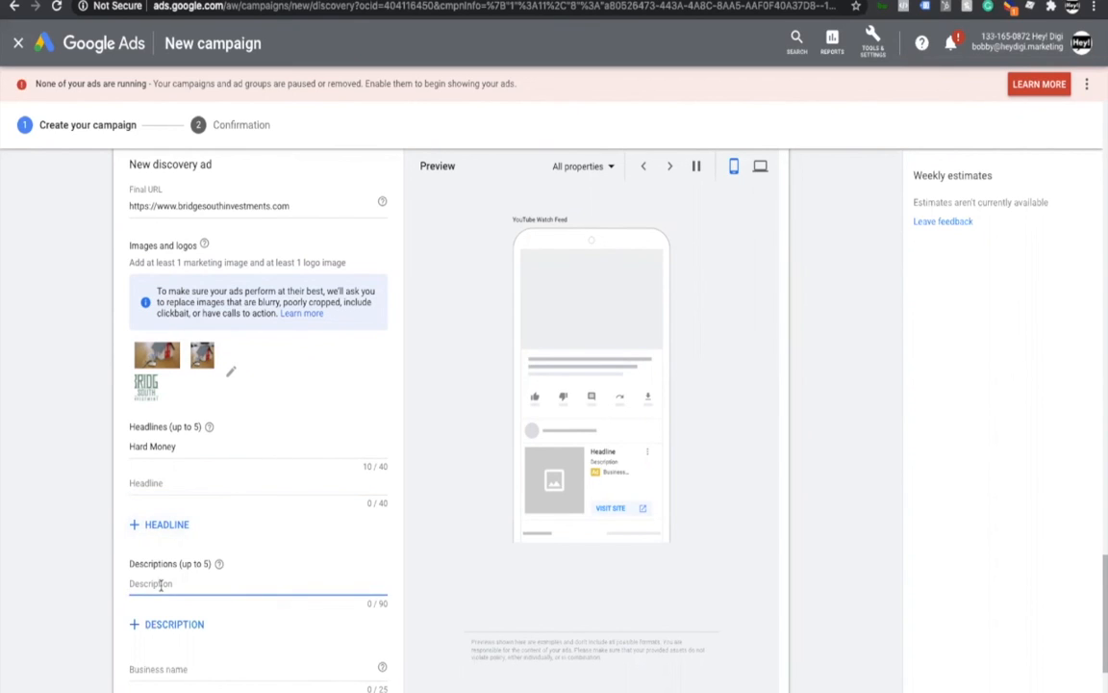
text(Unicorns Are Cool)
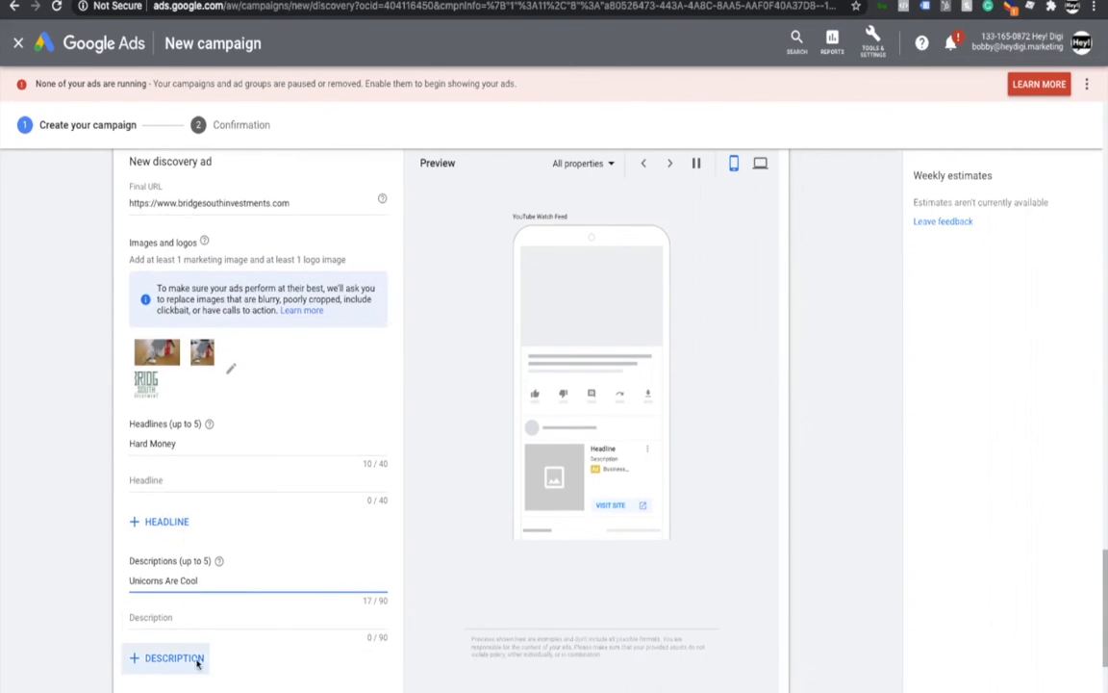
- Set the ad's business name to Bridge South Investments
scroll(198, 660, down, 3)
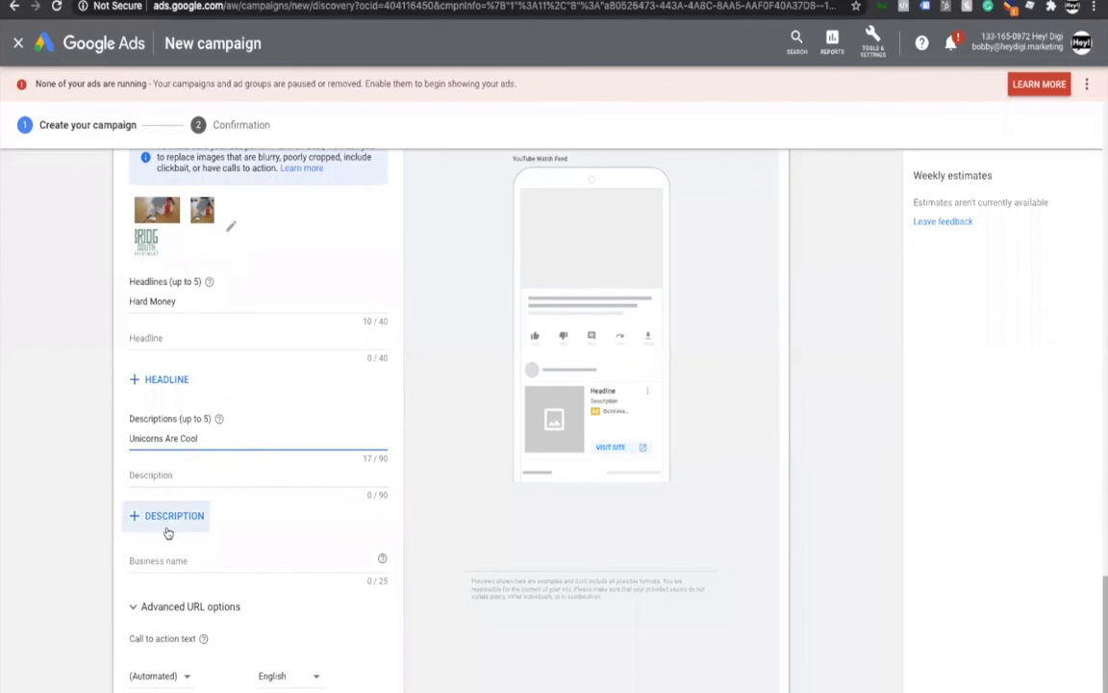
click(175, 558)
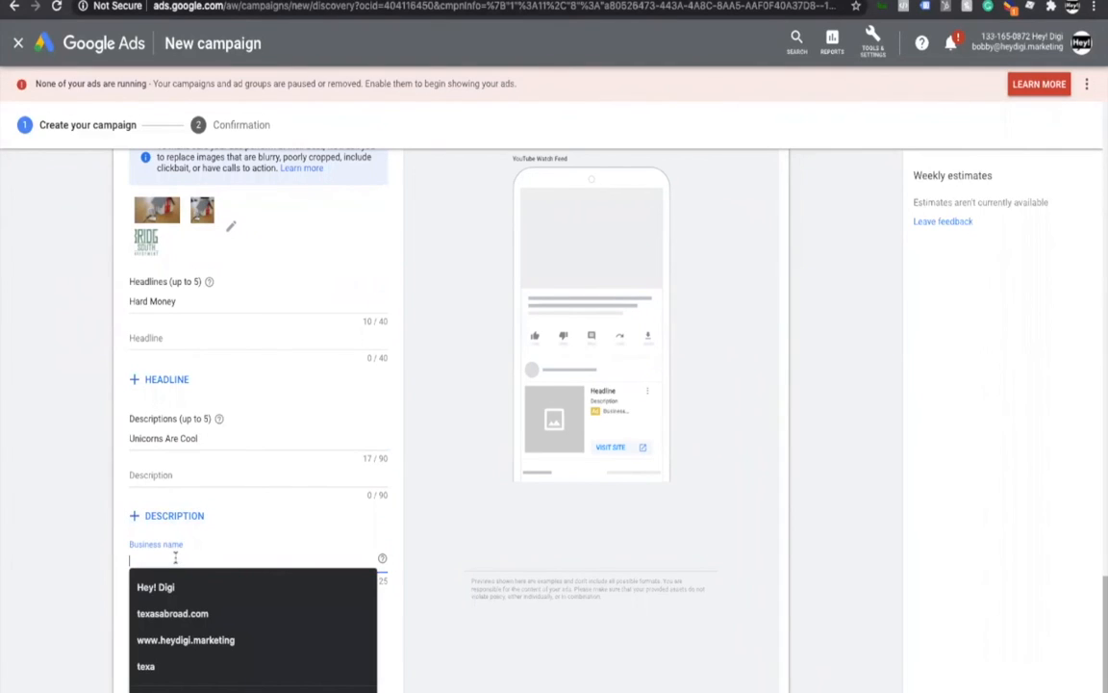
text(Bridge South Investme)
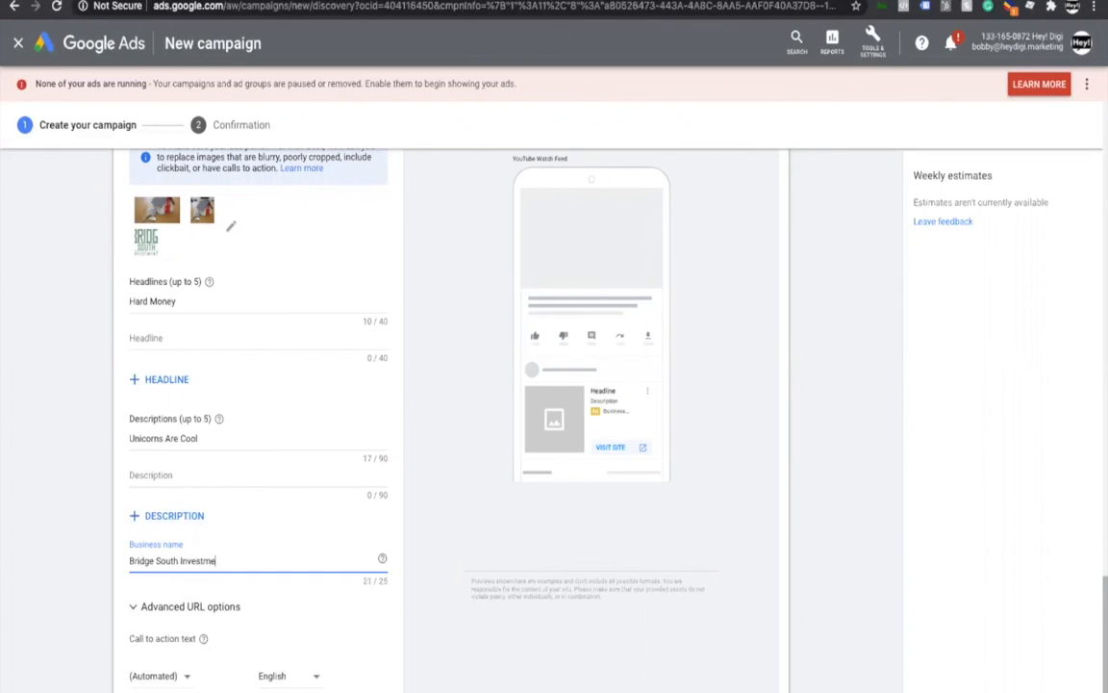
scroll(202, 578, down, 5)
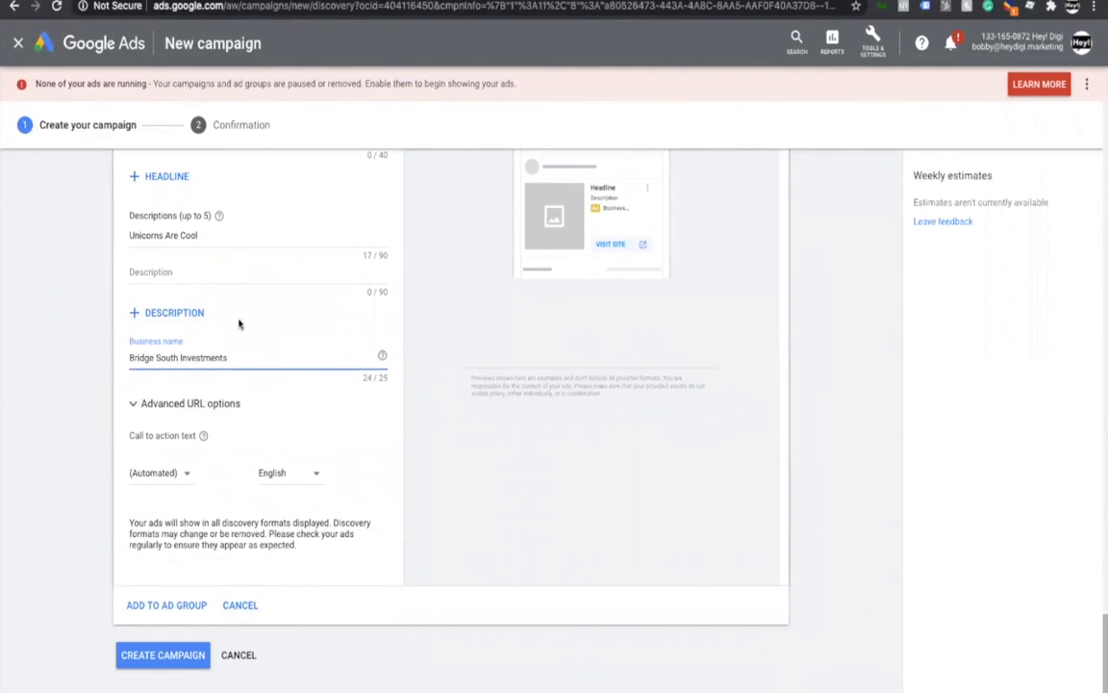
- Preview the ad's mobile version on YouTube, Gmail and Discover, and return to the rotating preview of all properties
scroll(263, 307, up, 10)
scroll(518, 334, down, 2)
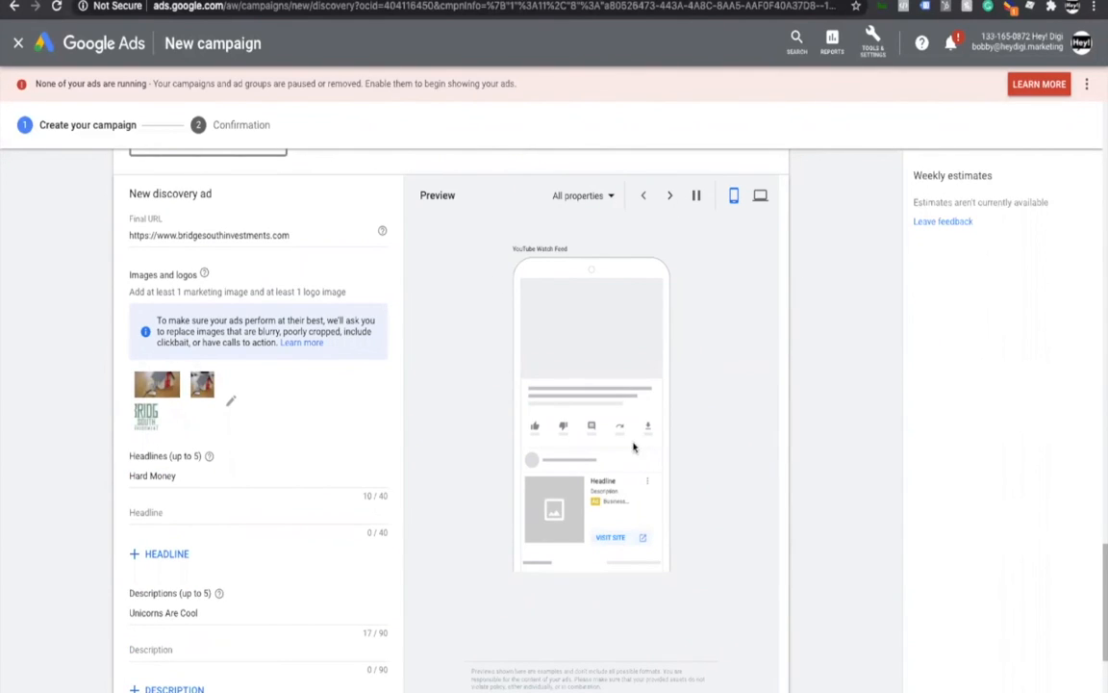
click(669, 198)
click(610, 198)
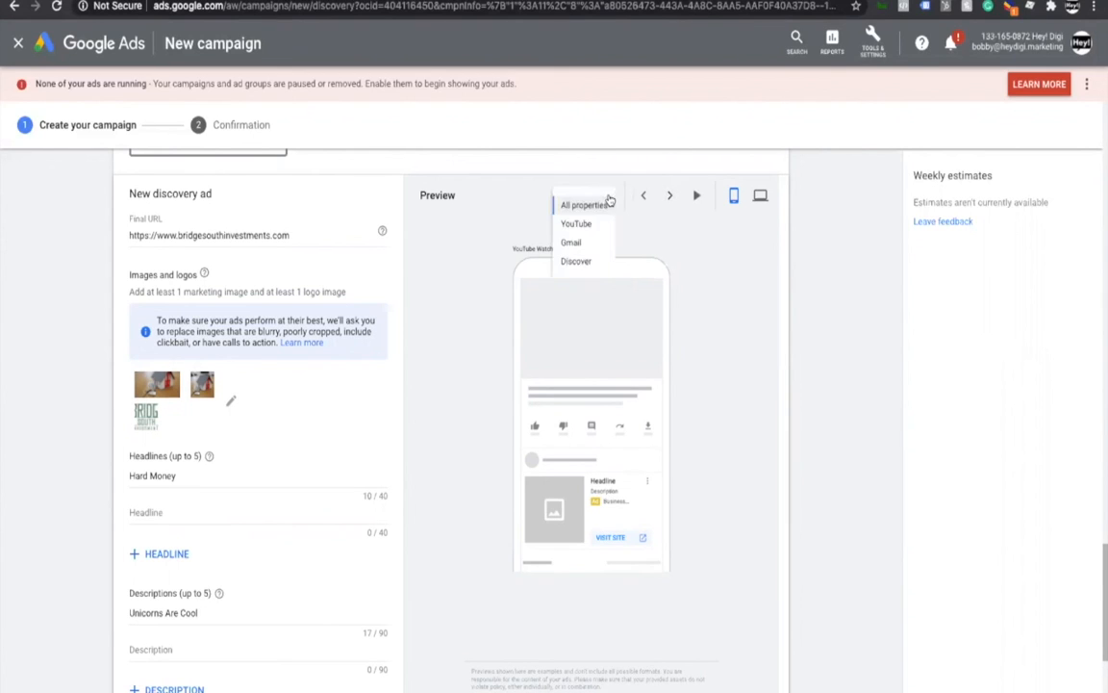
click(591, 233)
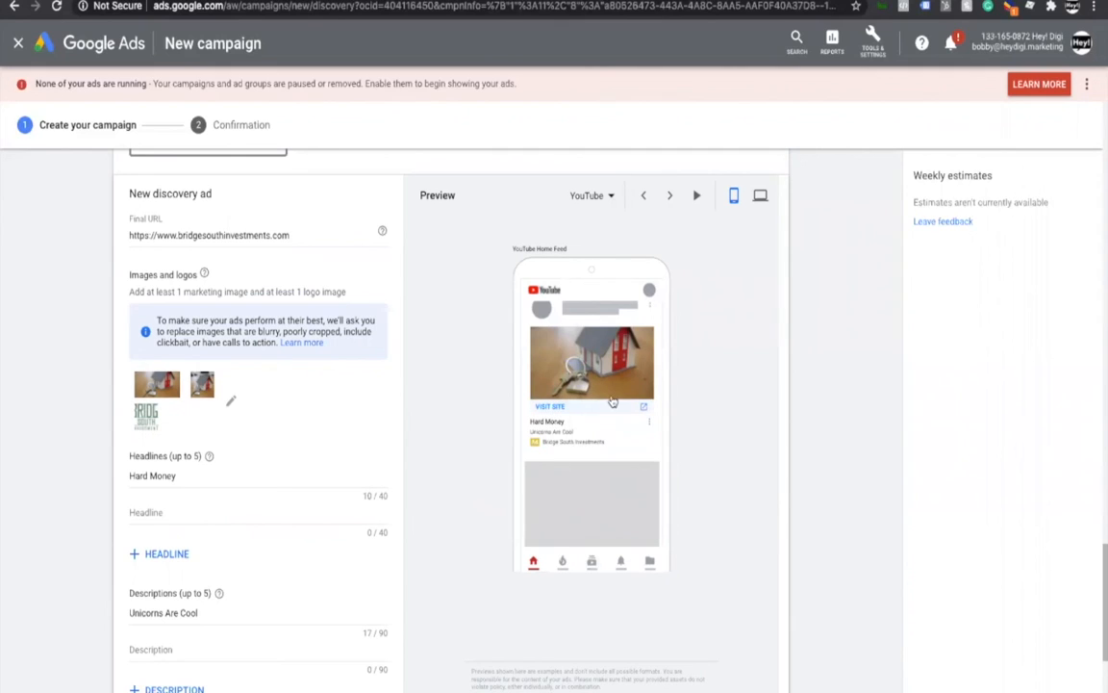
click(614, 197)
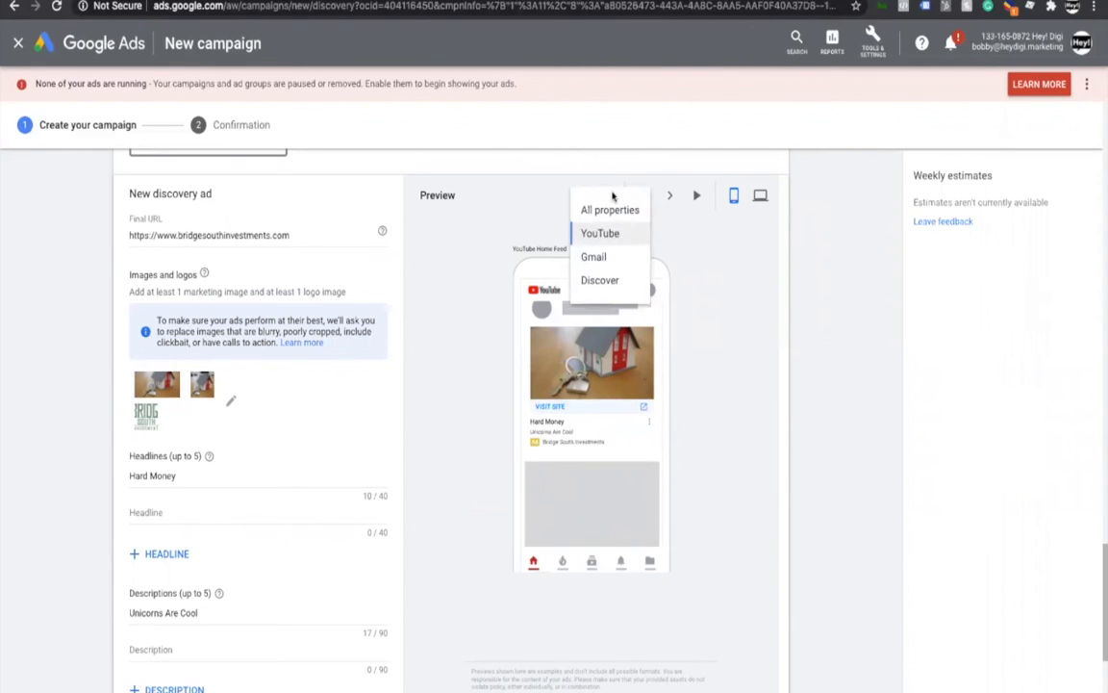
click(597, 256)
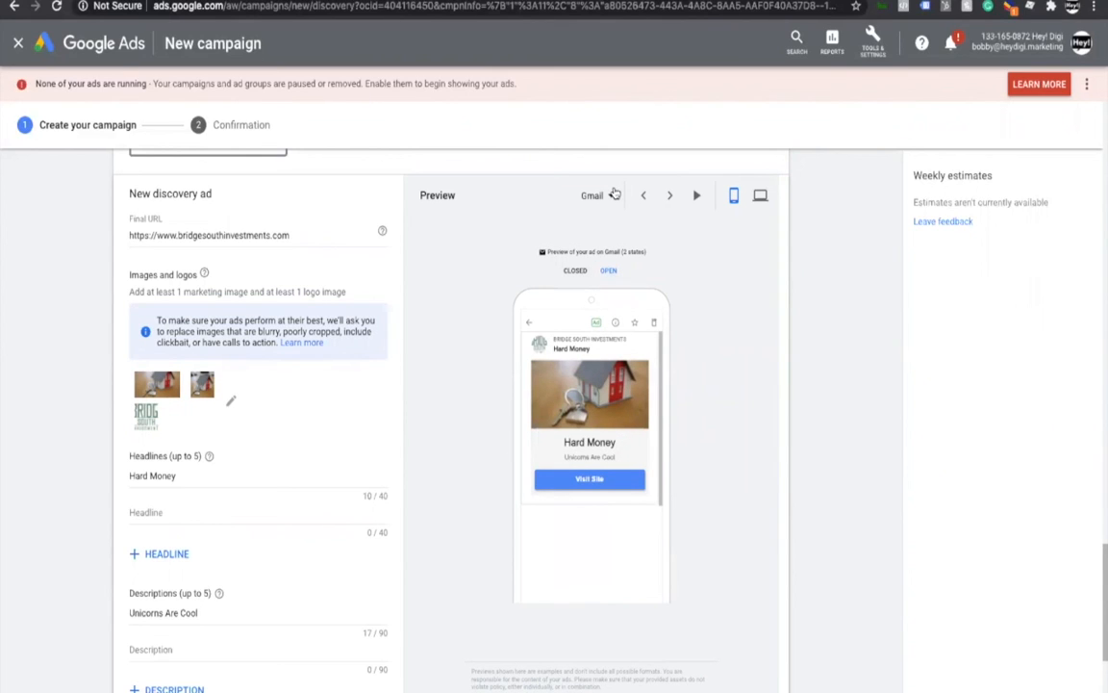
click(614, 195)
click(606, 279)
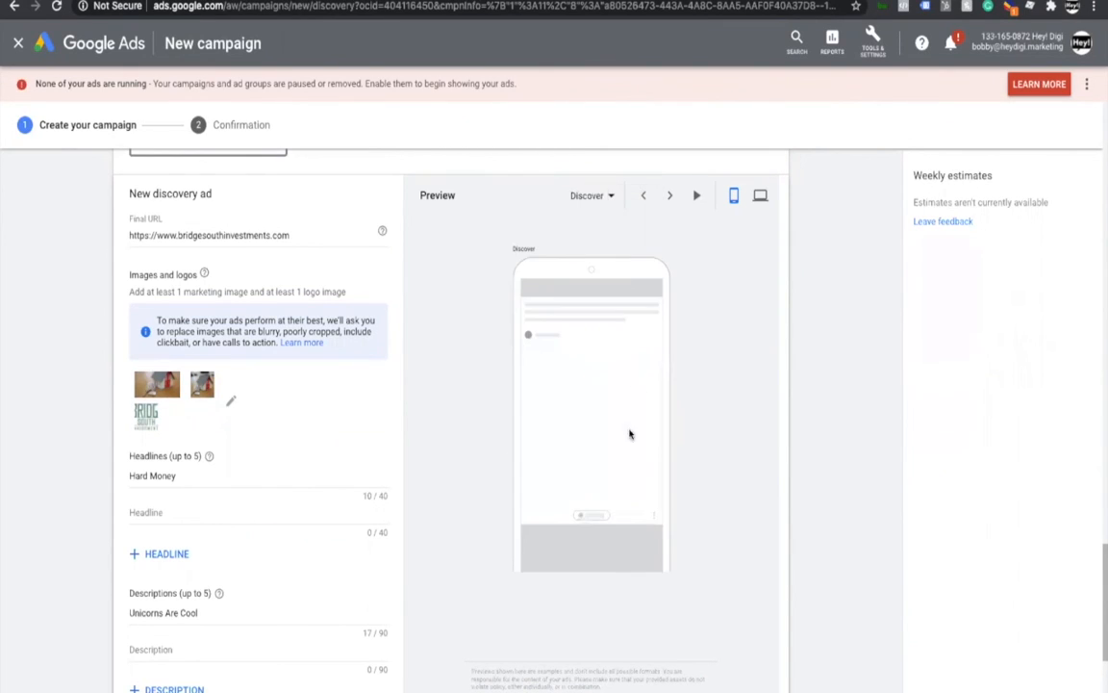
click(613, 195)
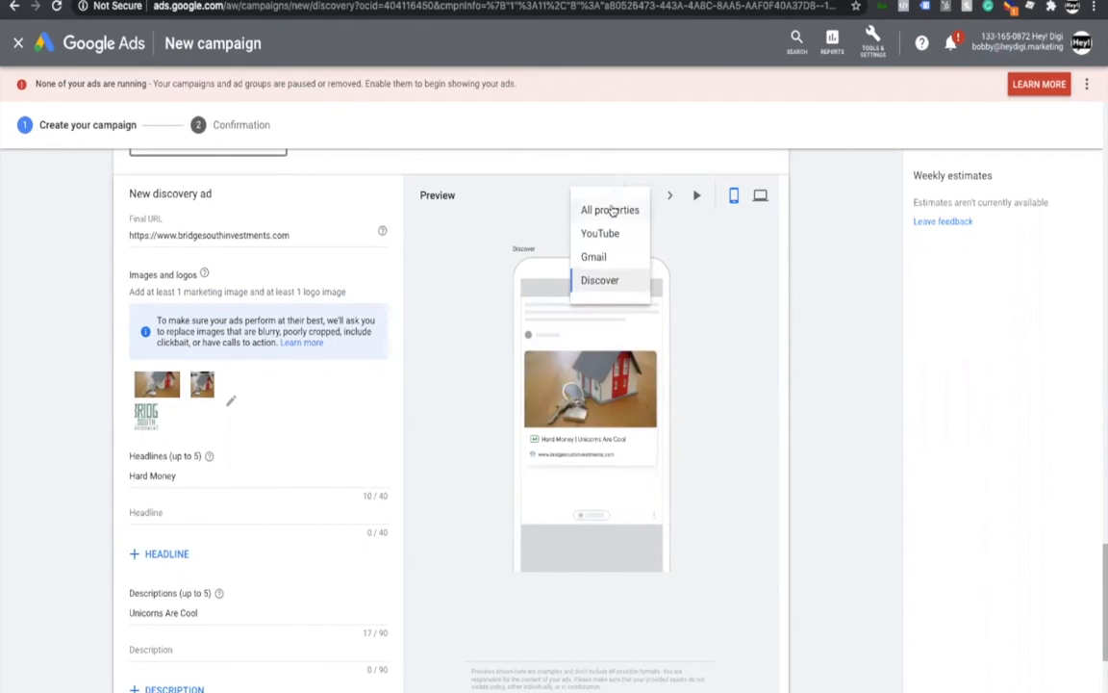
click(606, 209)
click(697, 196)
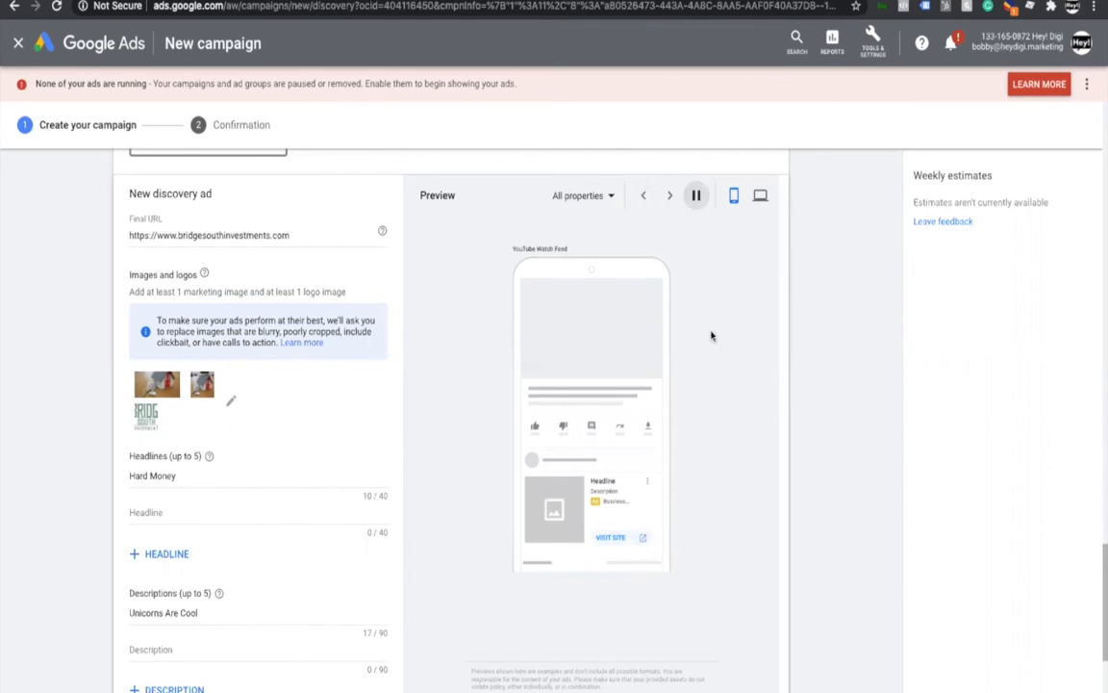
scroll(693, 392, down, 1)
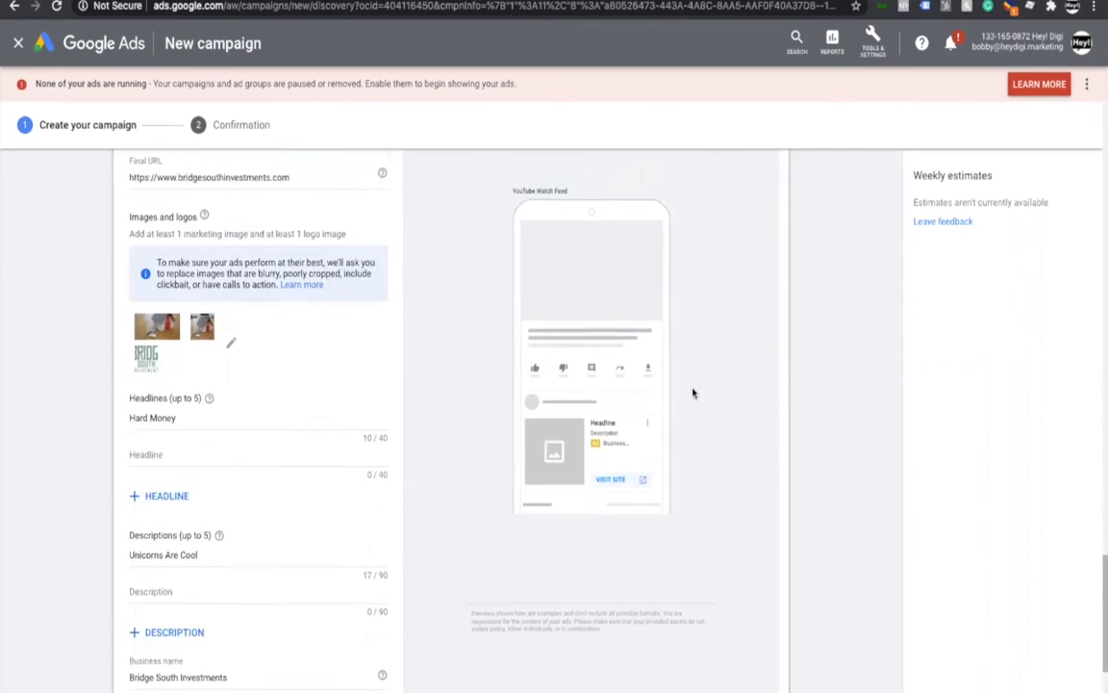
- Check the ad's desktop preview for all properties, YouTube and Gmail
scroll(693, 391, up, 2)
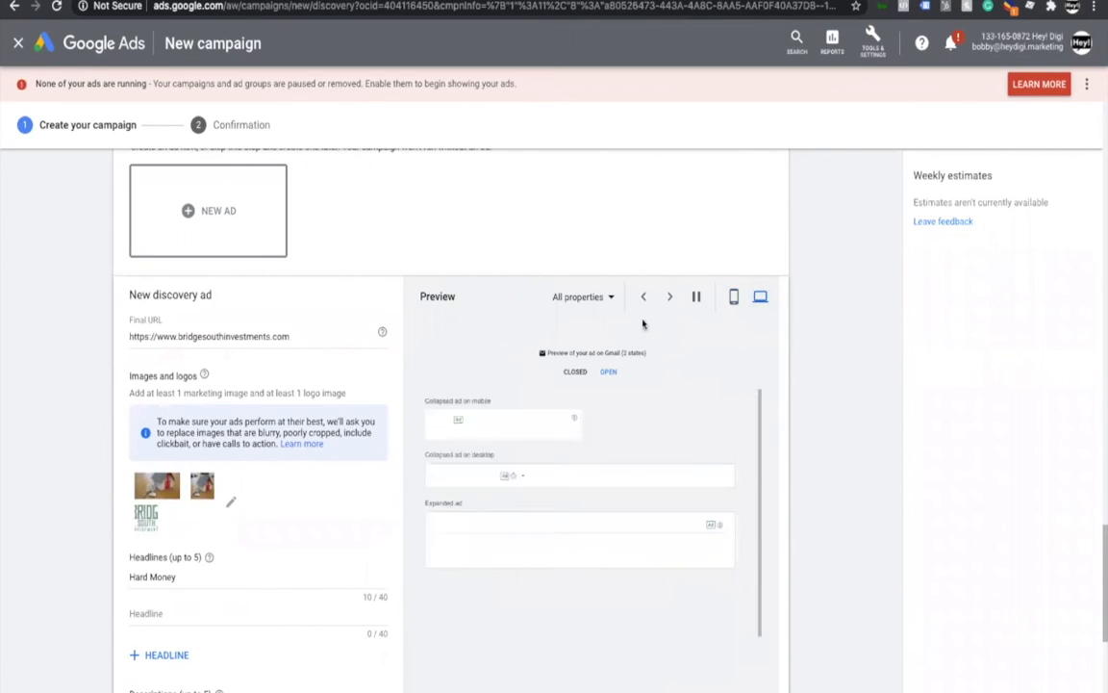
click(670, 297)
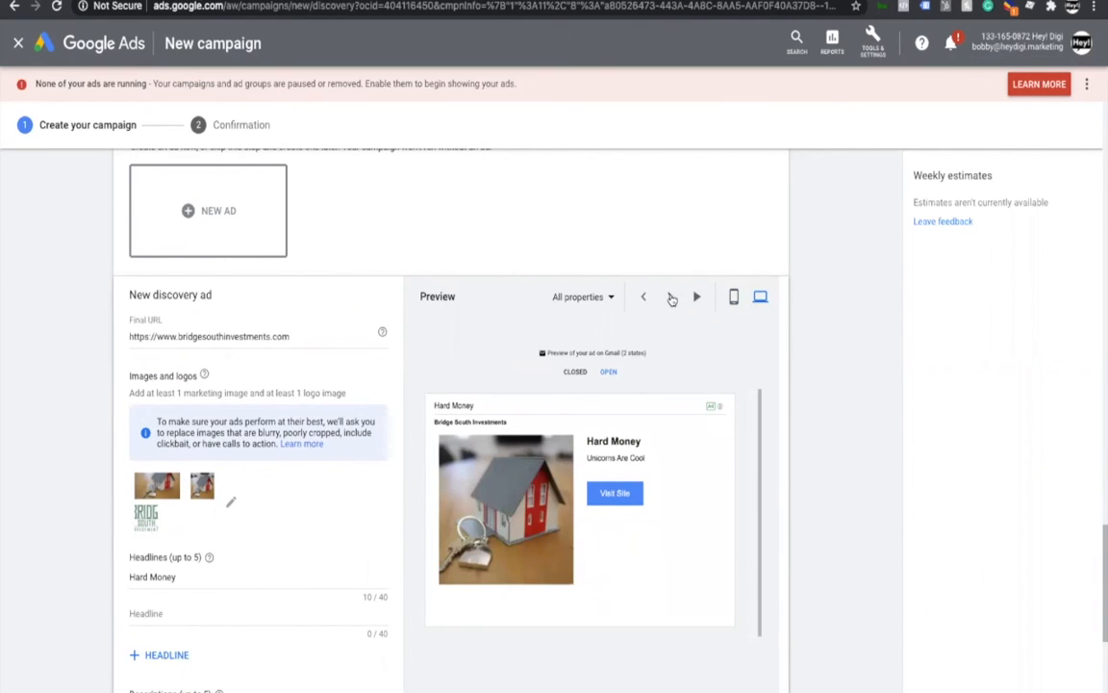
click(611, 297)
click(615, 332)
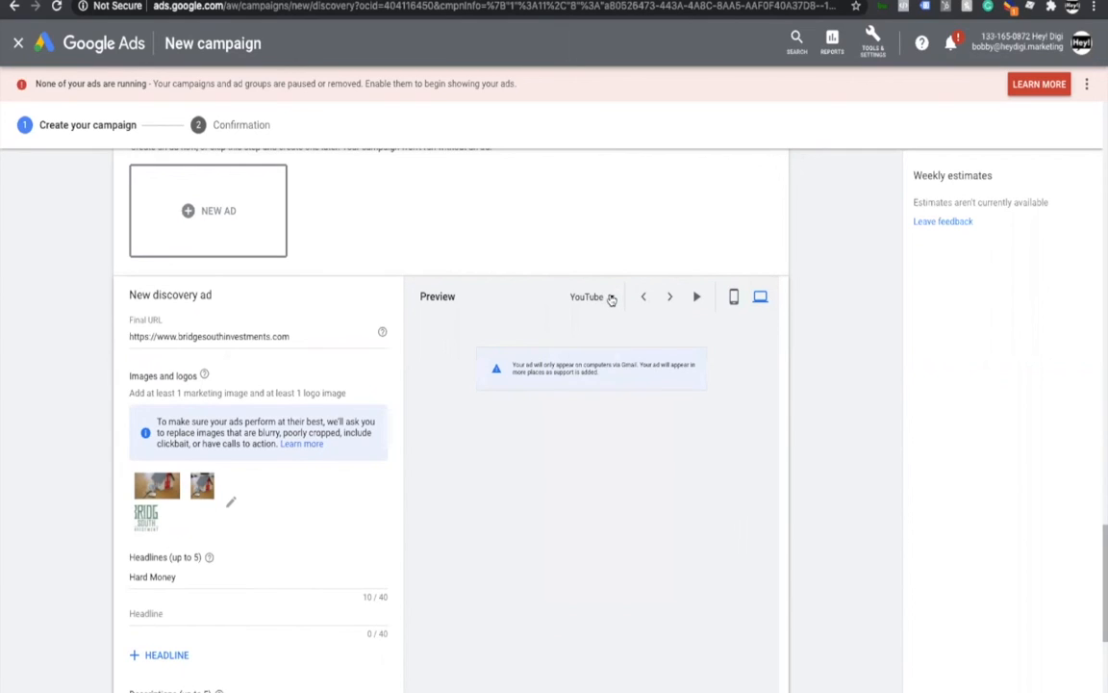
click(611, 297)
click(593, 332)
click(611, 298)
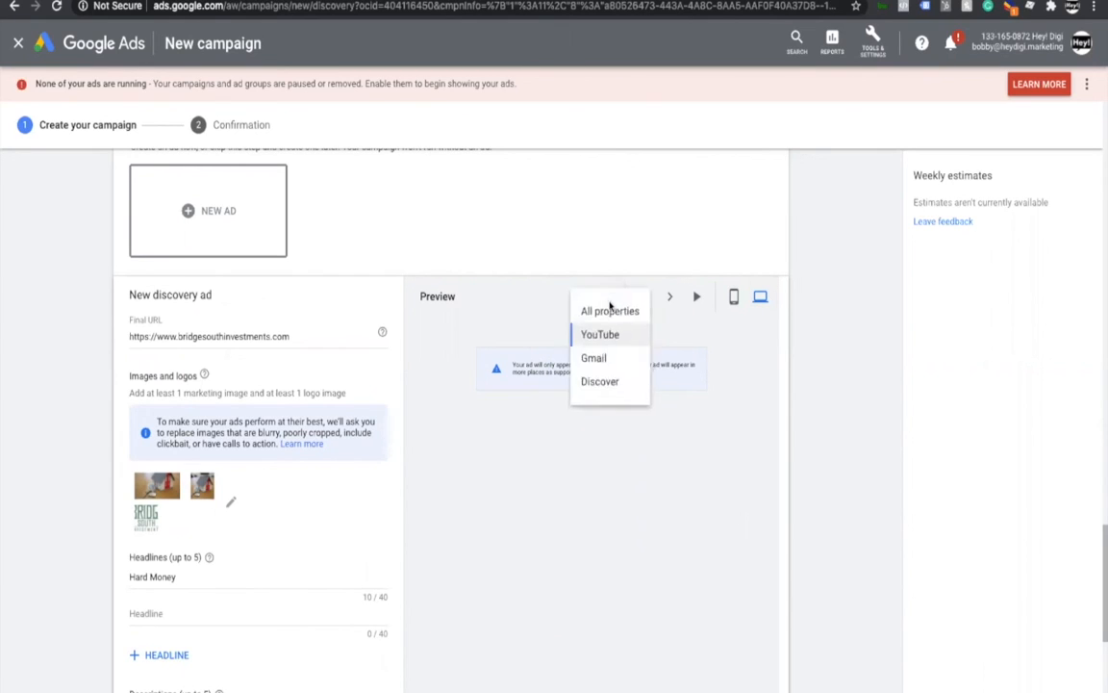
click(595, 358)
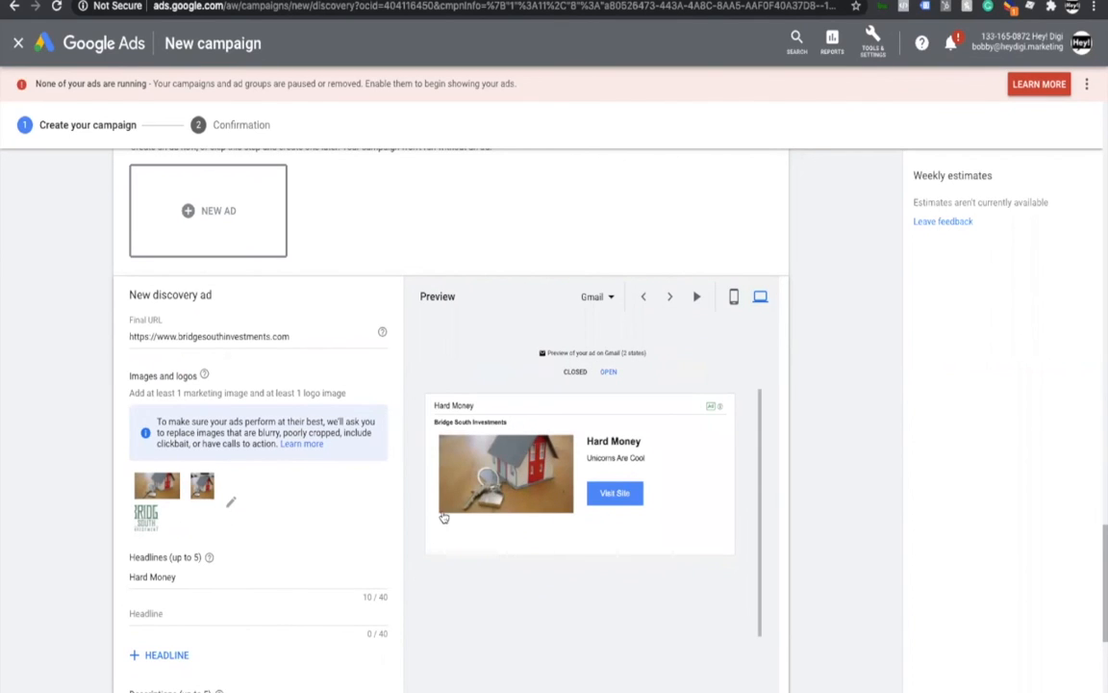
- Cancel the new Discovery campaign instead of creating it
scroll(371, 441, down, 5)
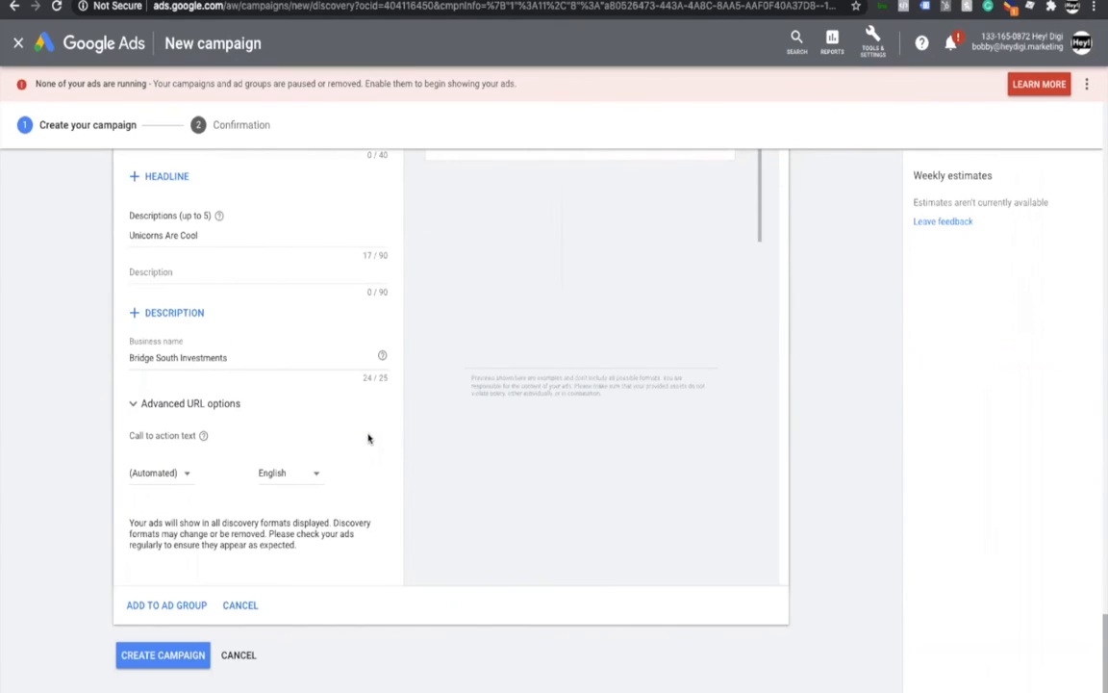
click(237, 656)
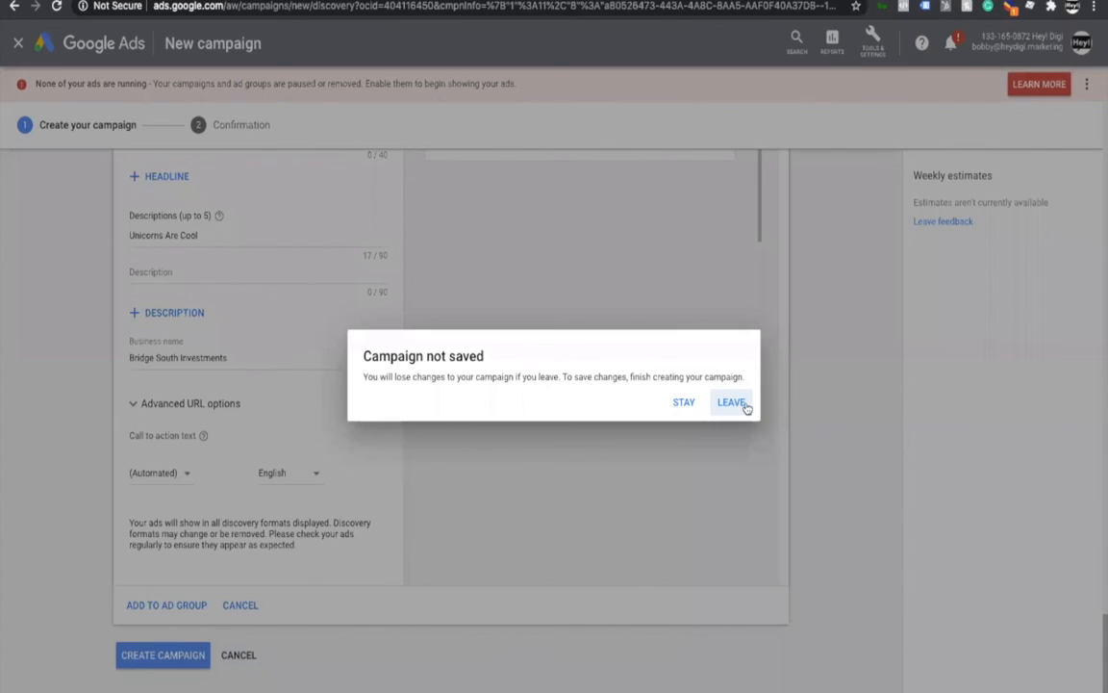